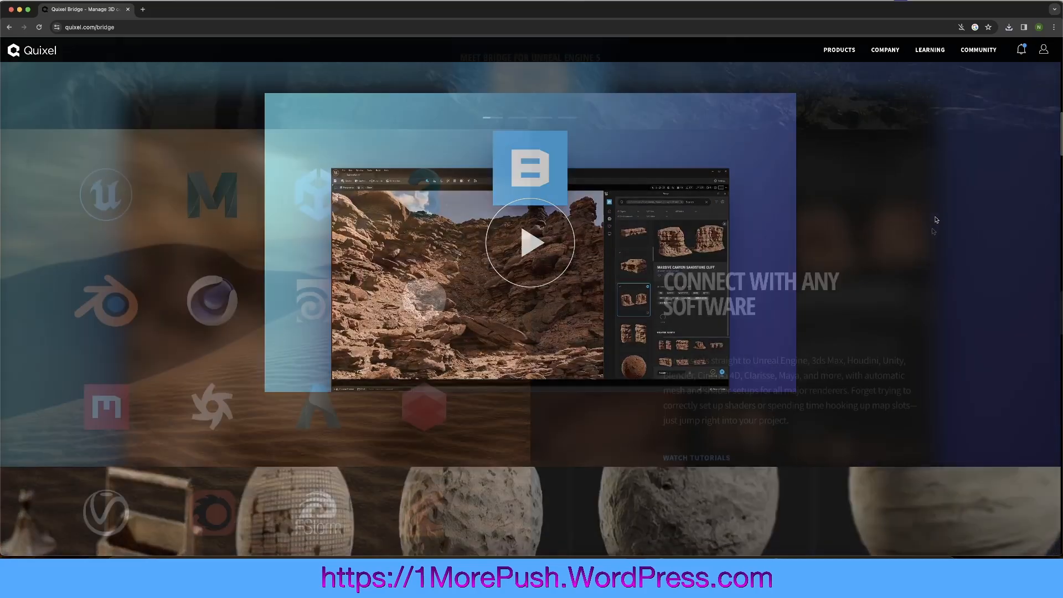
Review the Quixel Bridge web page's sections on software integrations, export formats, supported platforms and Megascans access.
scroll(930, 230, down, 2)
scroll(926, 236, down, 1)
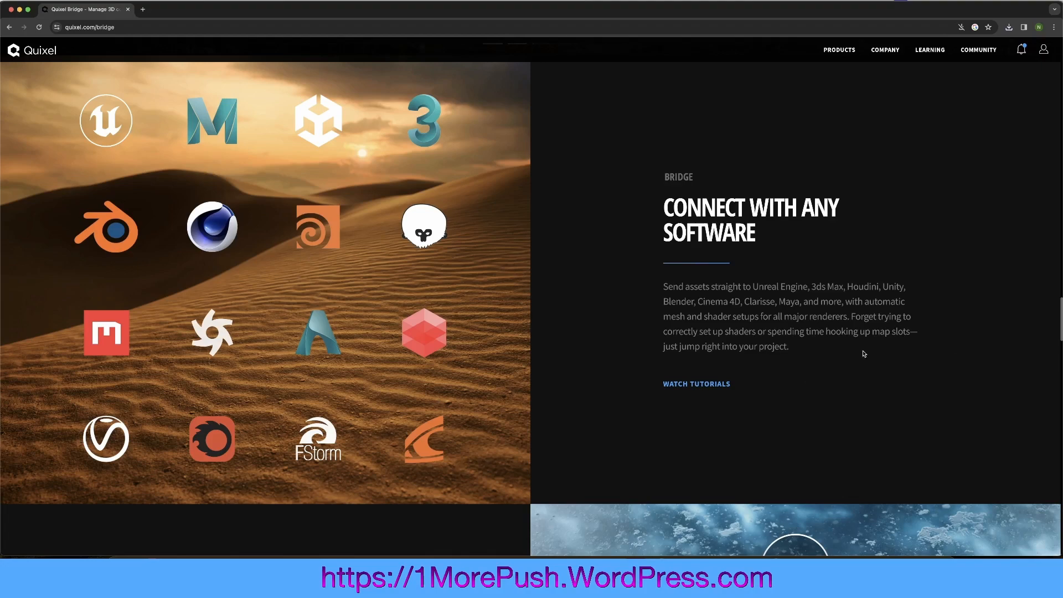
scroll(863, 353, down, 6)
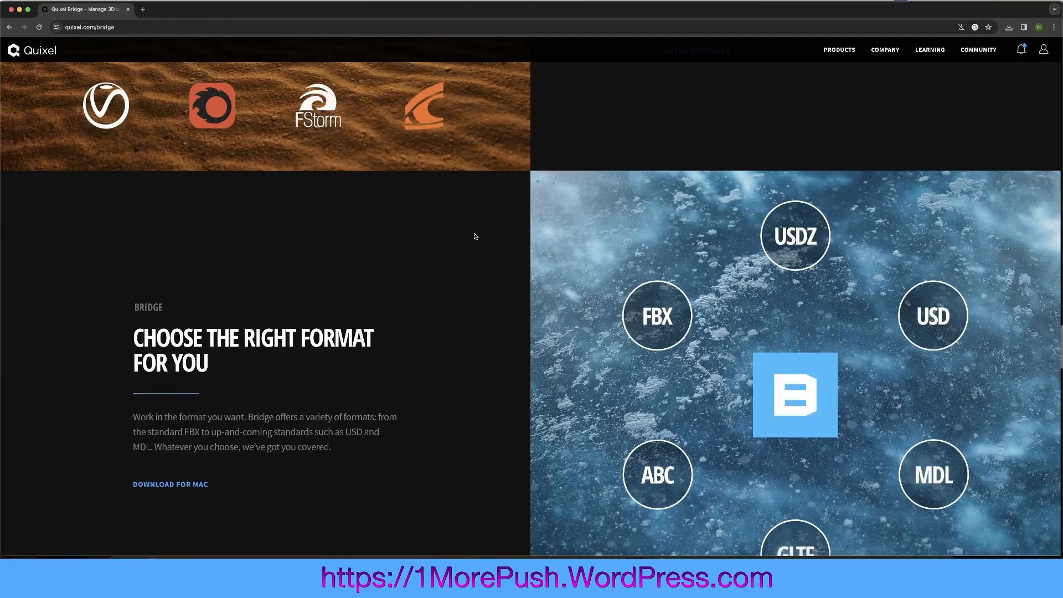
scroll(813, 293, down, 10)
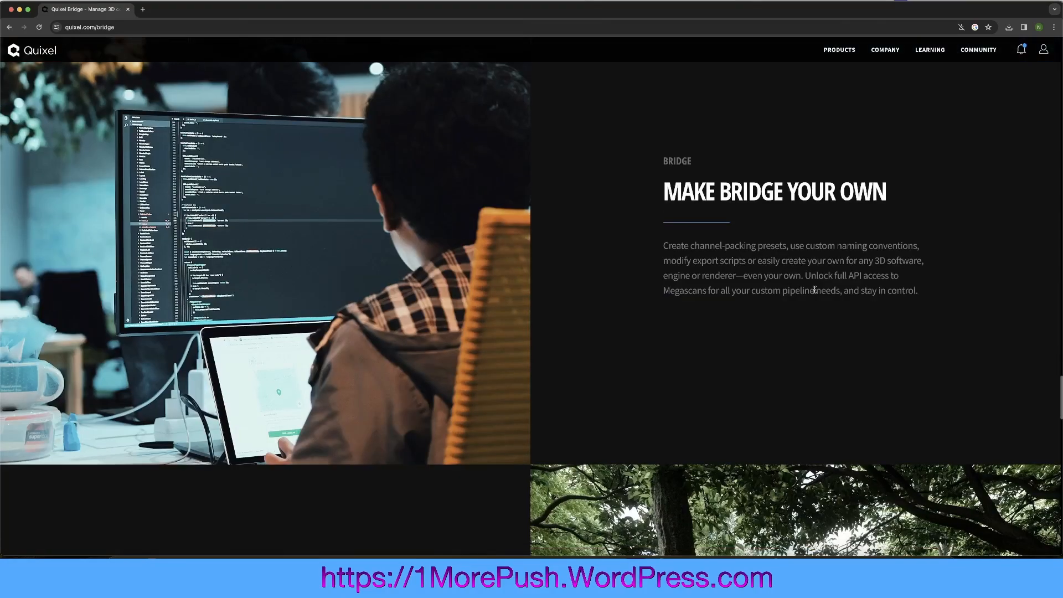
scroll(880, 277, down, 9)
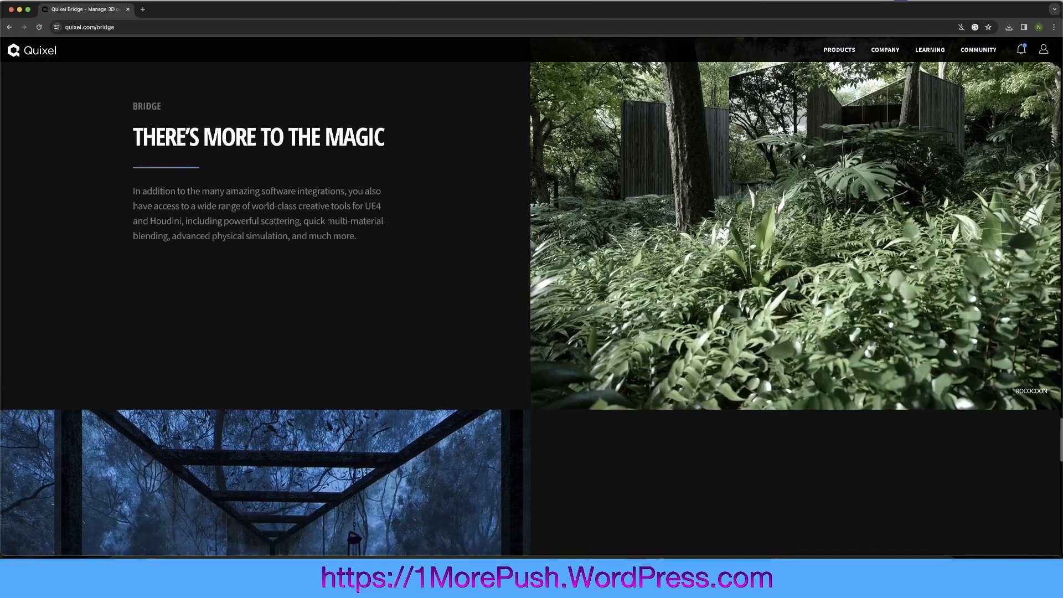
scroll(872, 287, down, 6)
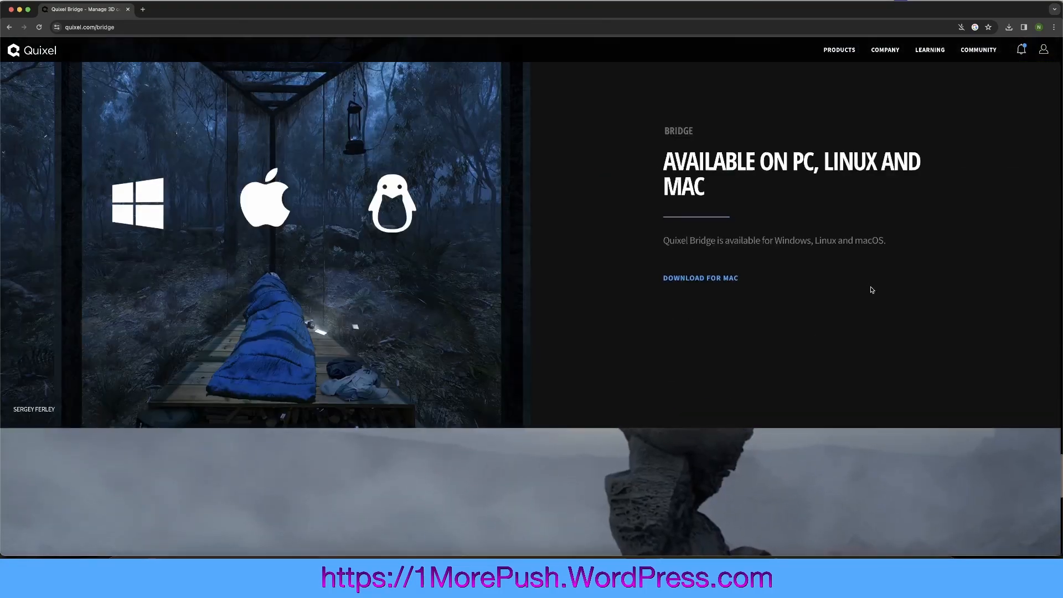
scroll(871, 290, down, 5)
scroll(855, 283, down, 1)
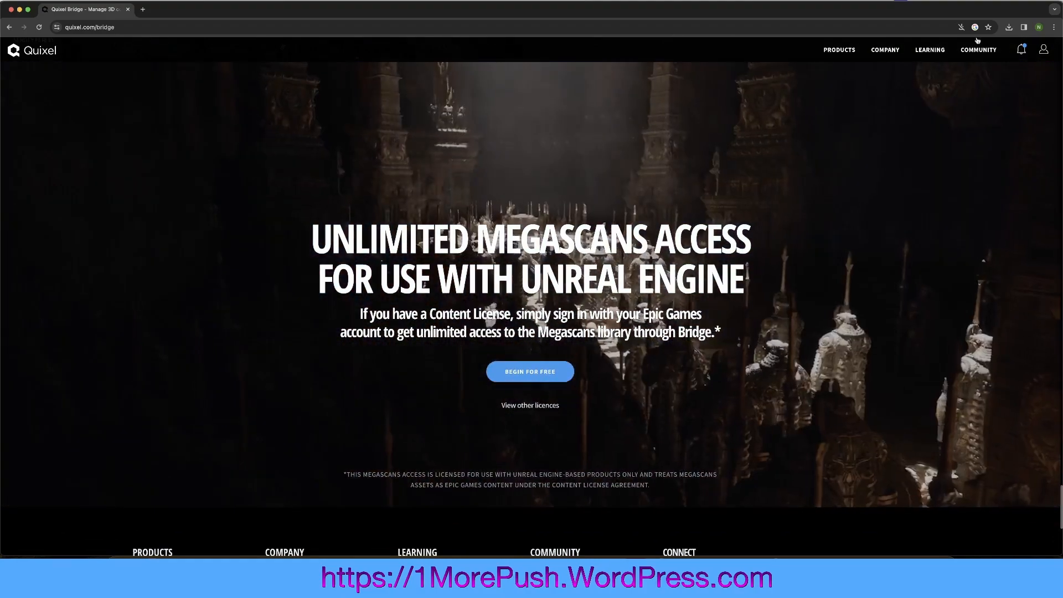
Open the downloaded Bridge.dmg and install Bridge by copying it into the Applications folder.
click(1009, 27)
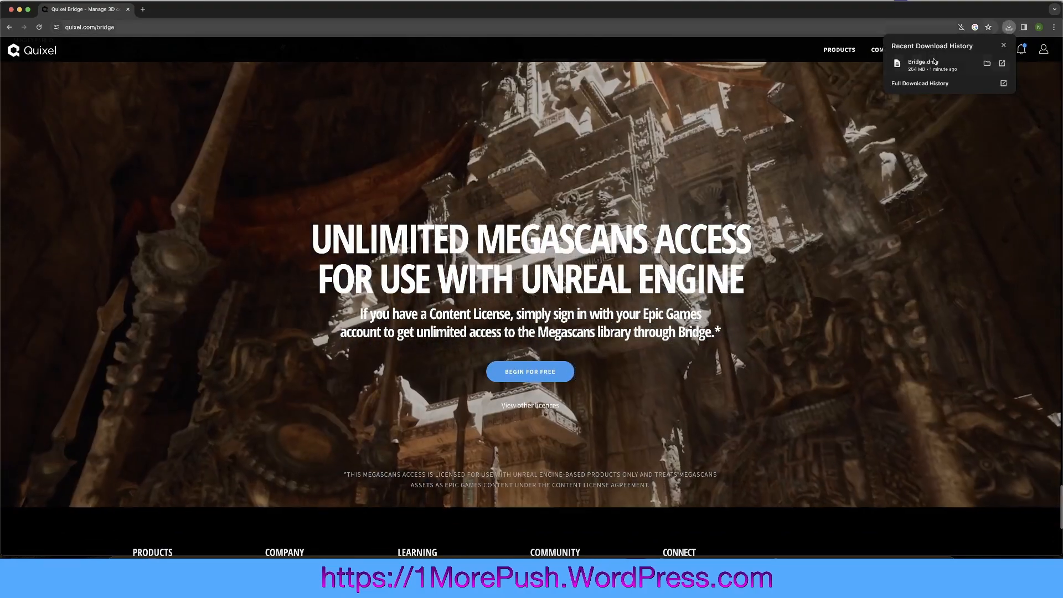
click(923, 65)
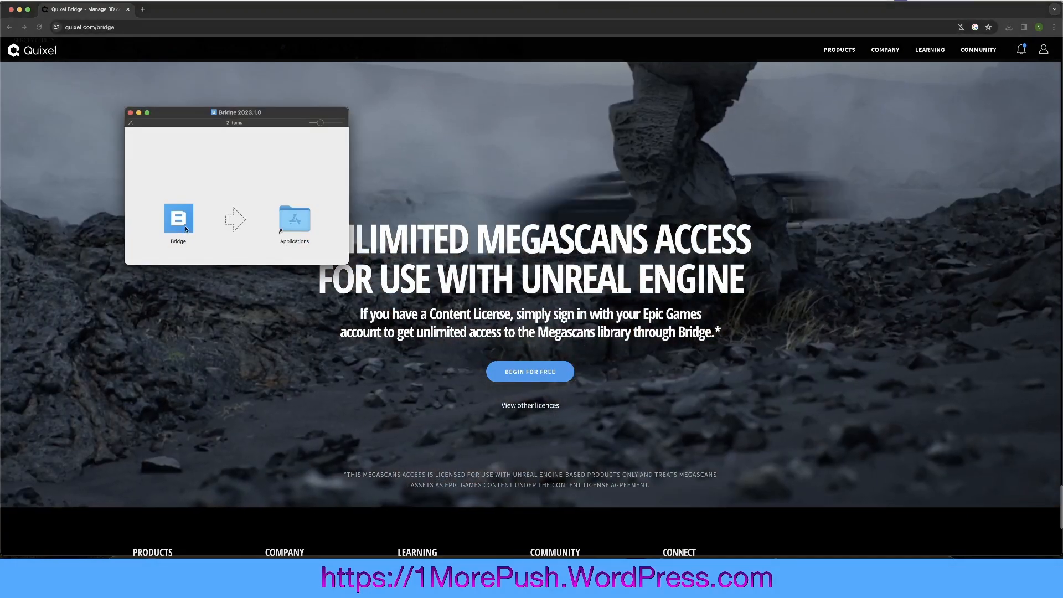
drag(180, 221, 301, 225)
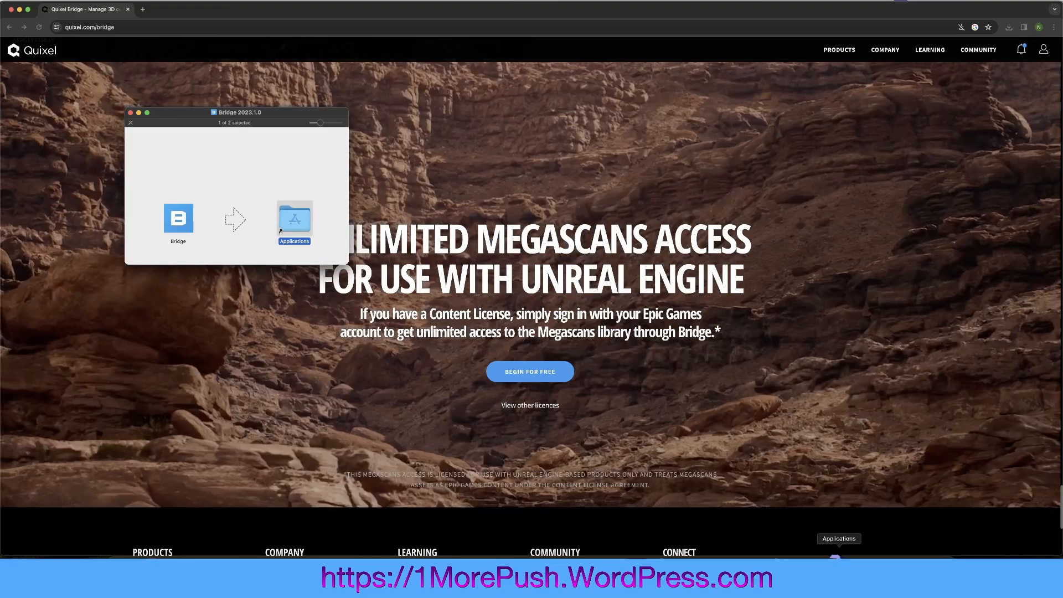
Launch Bridge from the installed applications and accept the suggested library path in the setup dialog.
click(836, 556)
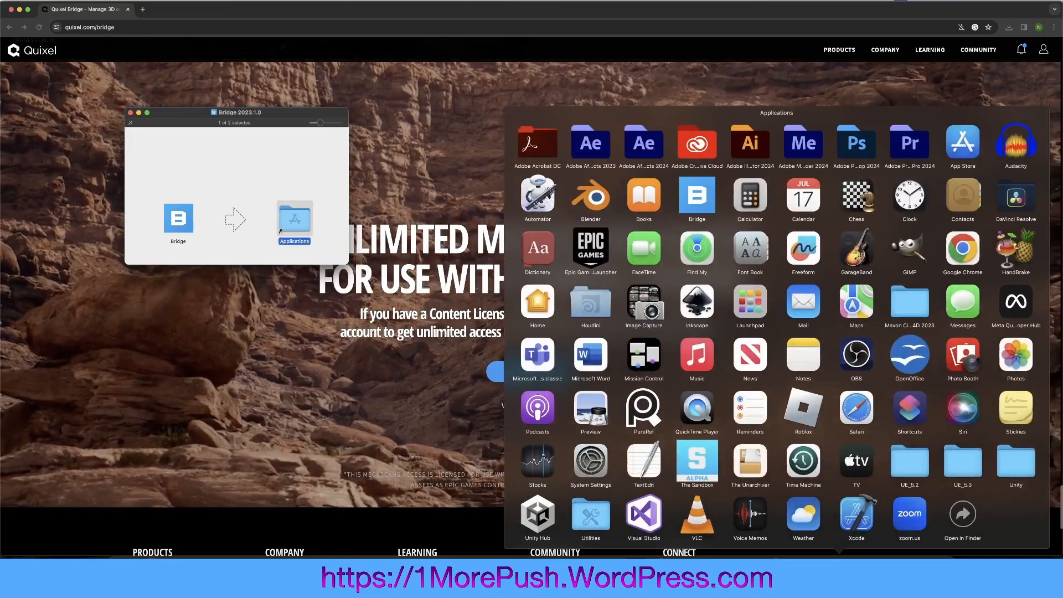
click(699, 194)
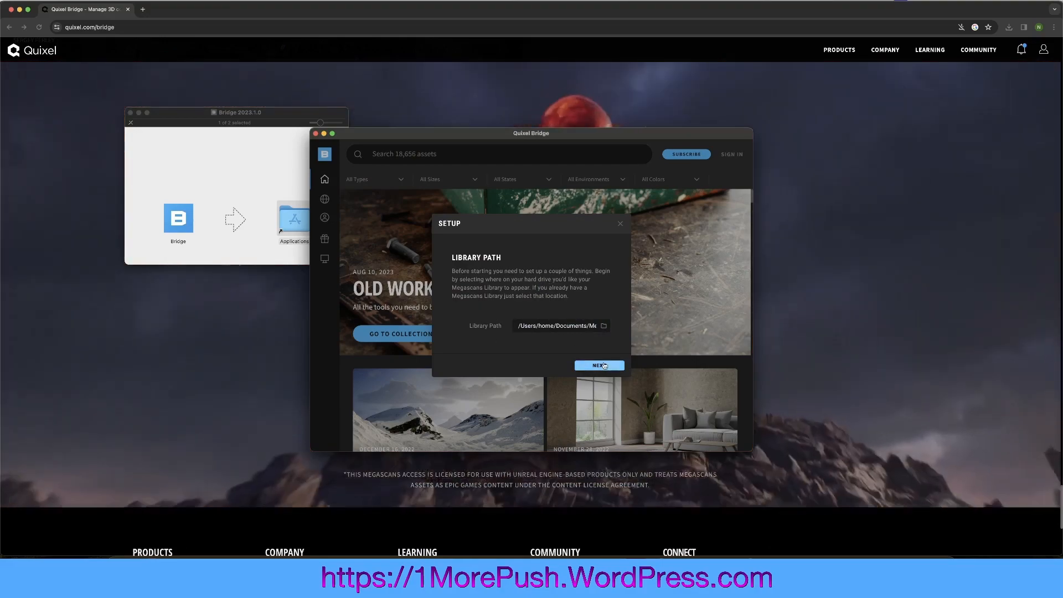
click(599, 366)
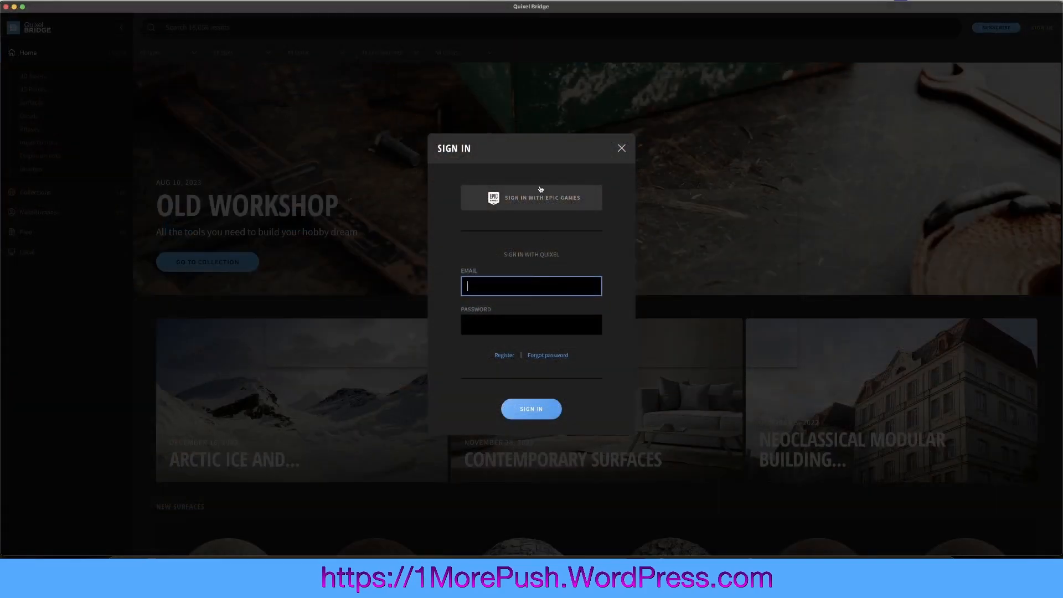
Sign in to Bridge with the Epic Games account, entering the account's e-mail address.
click(532, 202)
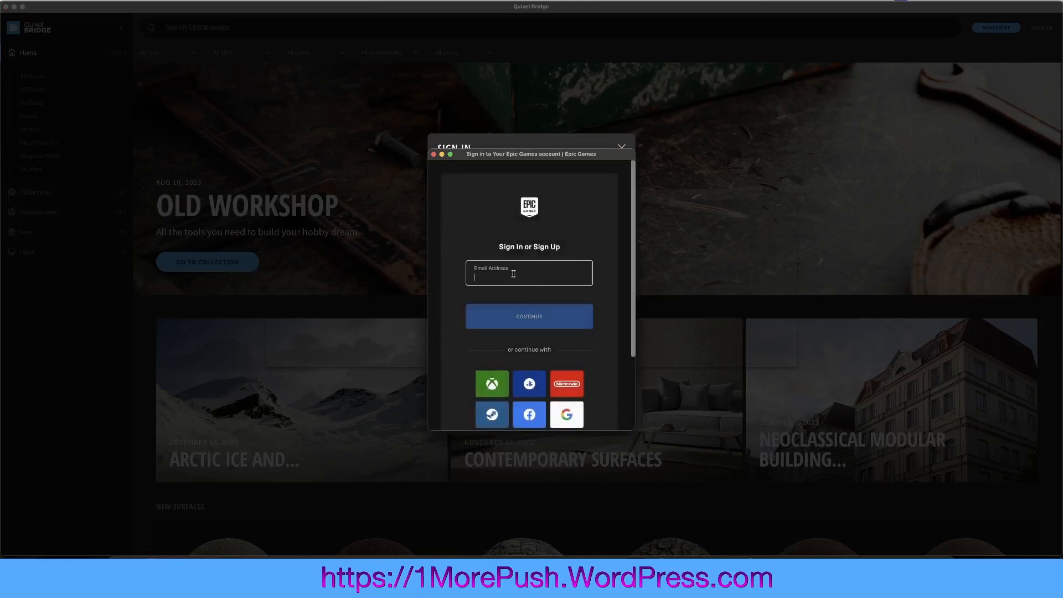
text(ail.com)
key(Return)
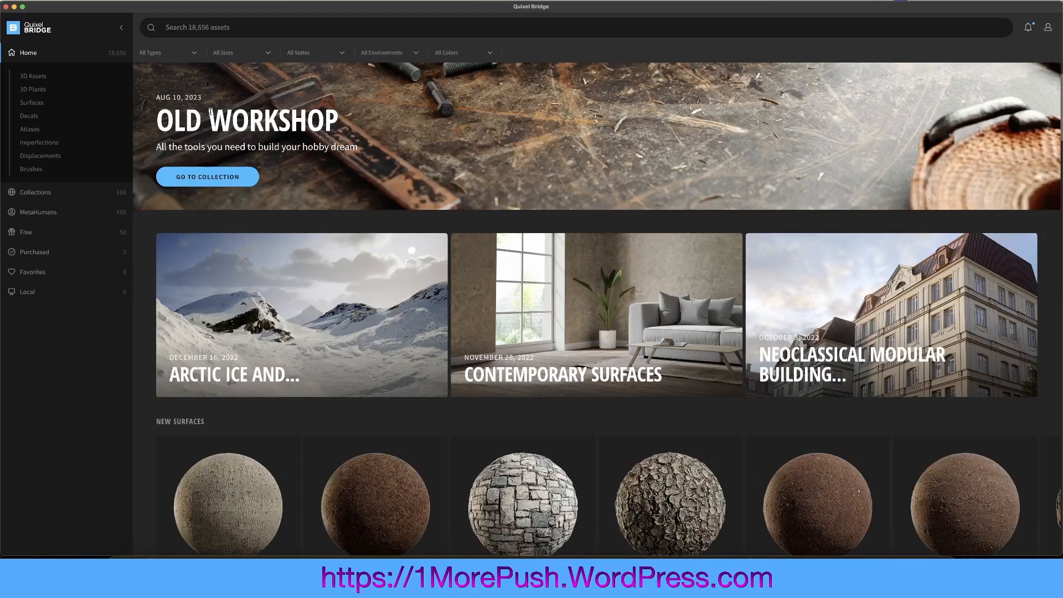
Browse the Bridge home page's new surfaces, 3D models, 3D plants and latest collections.
scroll(211, 114, down, 6)
scroll(211, 115, down, 5)
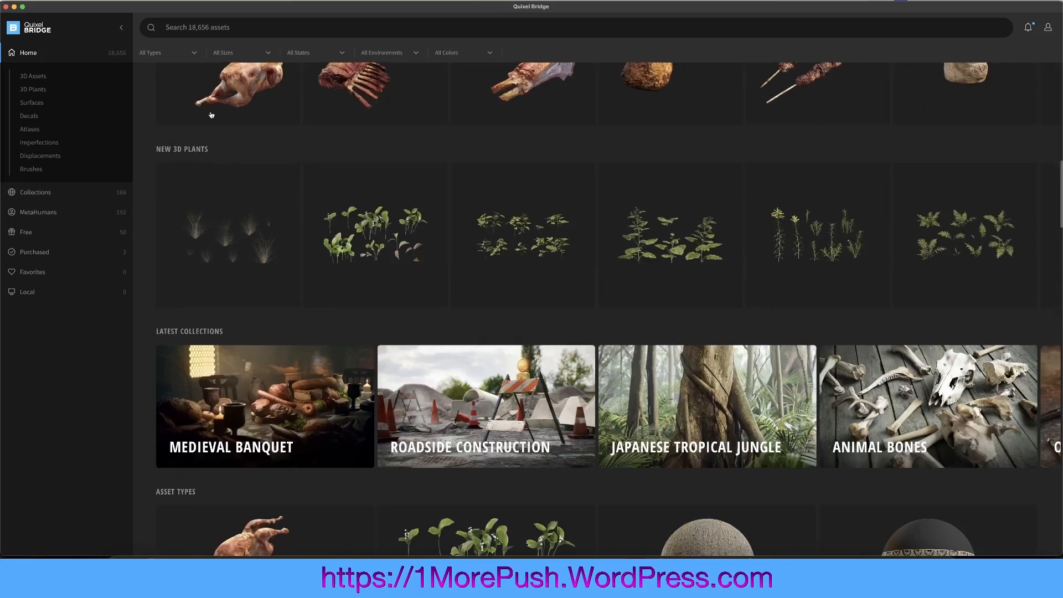
scroll(211, 114, up, 5)
scroll(625, 320, down, 2)
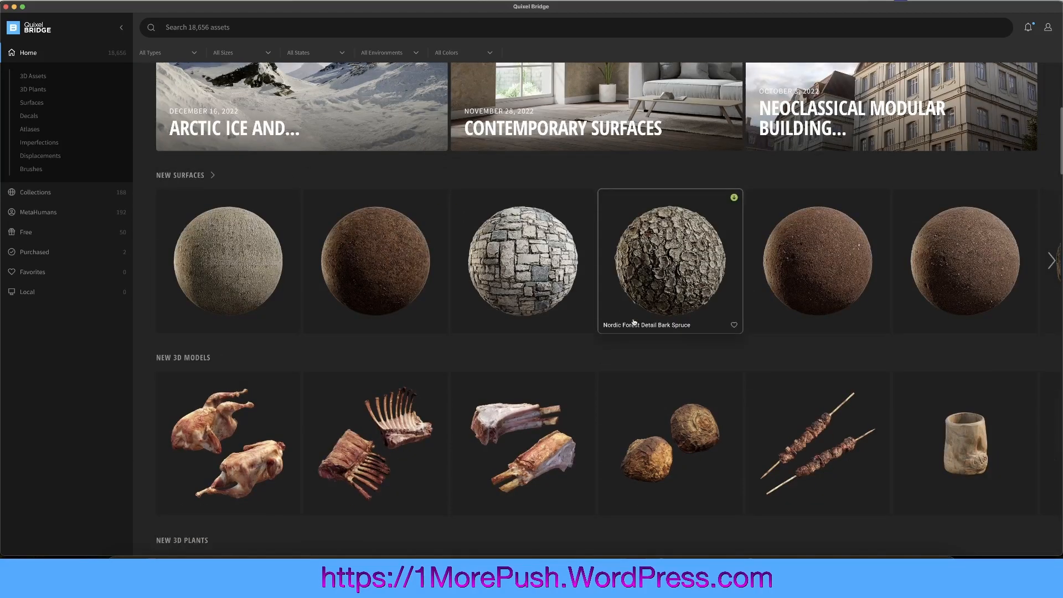
scroll(246, 418, down, 3)
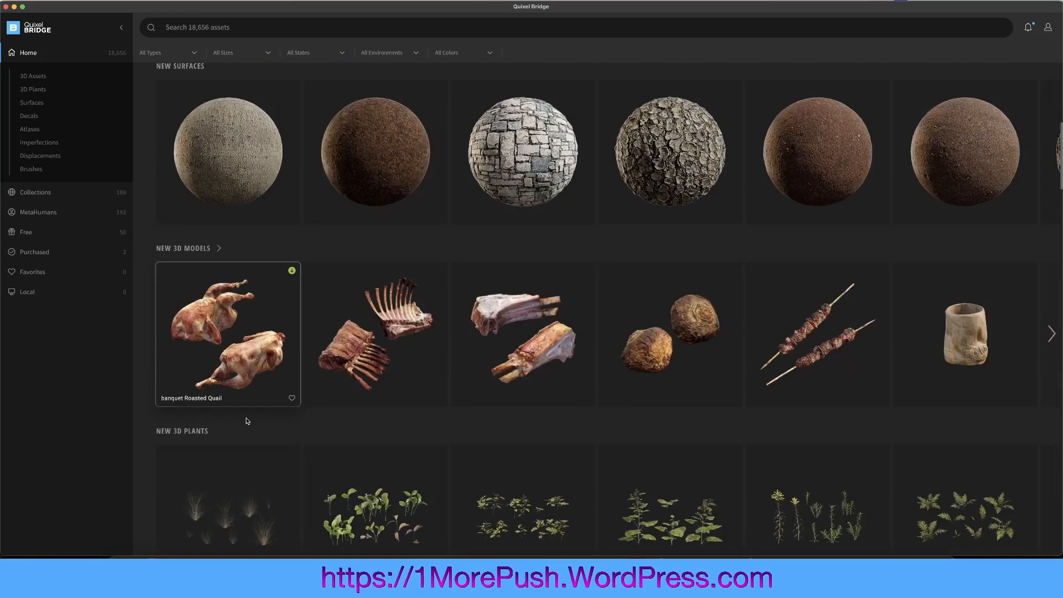
scroll(246, 271, down, 3)
scroll(245, 271, down, 15)
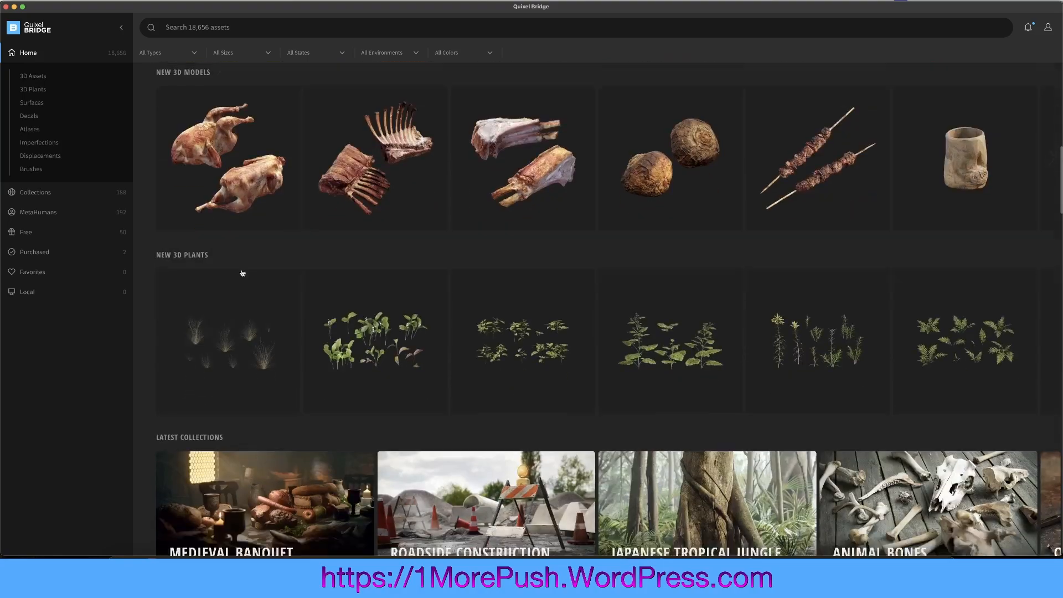
scroll(620, 267, down, 2)
scroll(553, 292, down, 5)
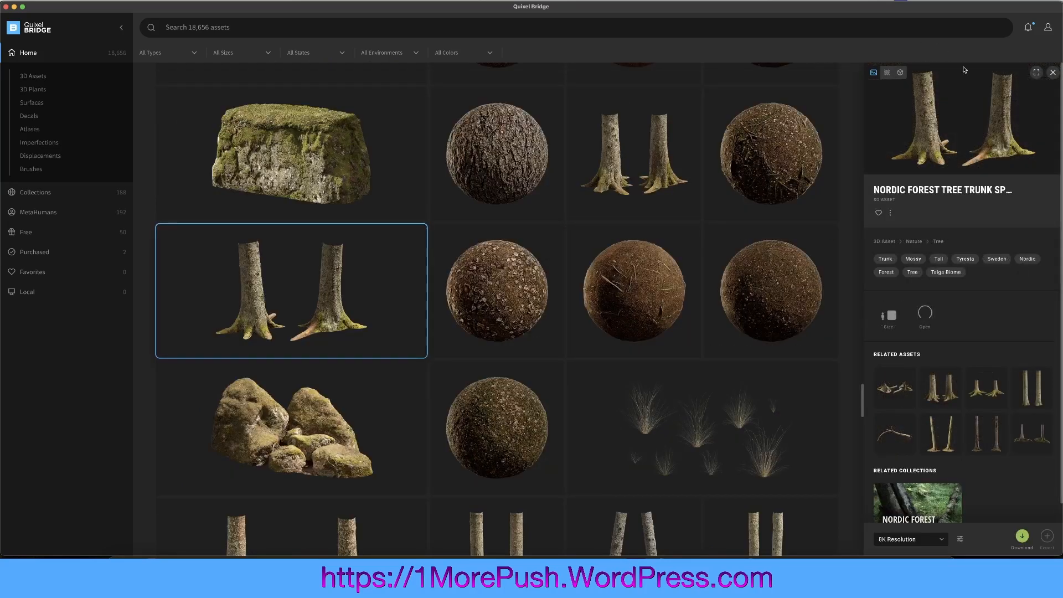
Show the Nordic Forest tree trunk asset in the 3D preview and choose its download resolution.
click(901, 73)
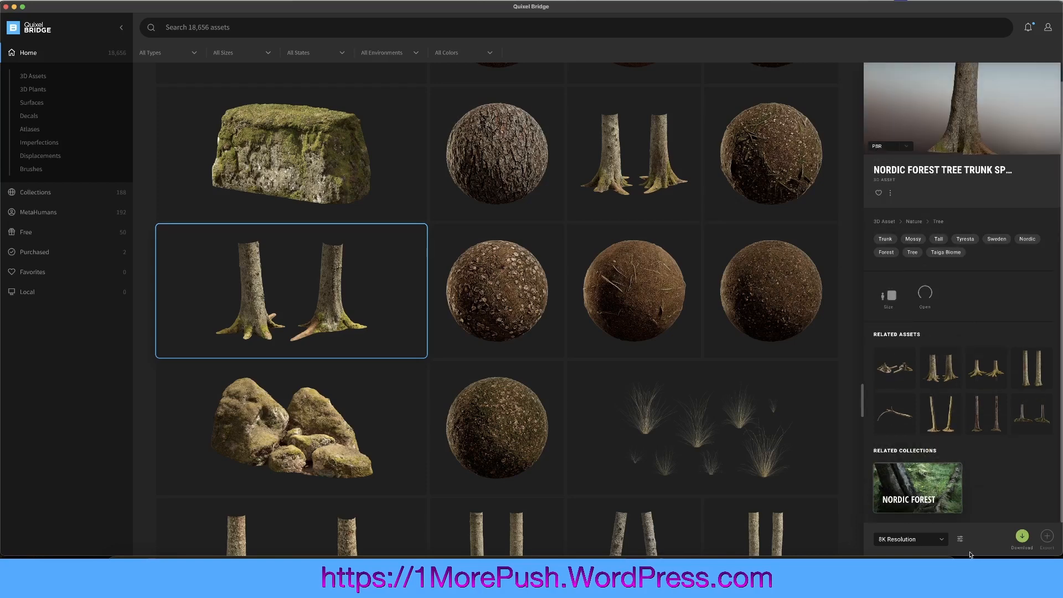
click(942, 544)
click(909, 507)
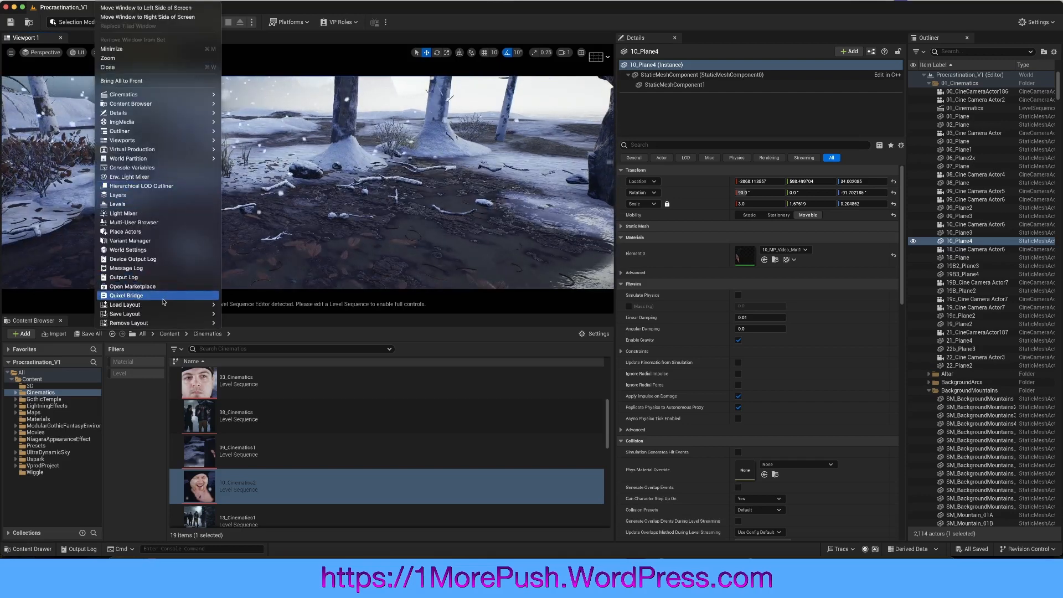
Open Quixel Bridge inside Unreal Editor and browse to the 3D Assets / Nature / Bone category.
click(161, 297)
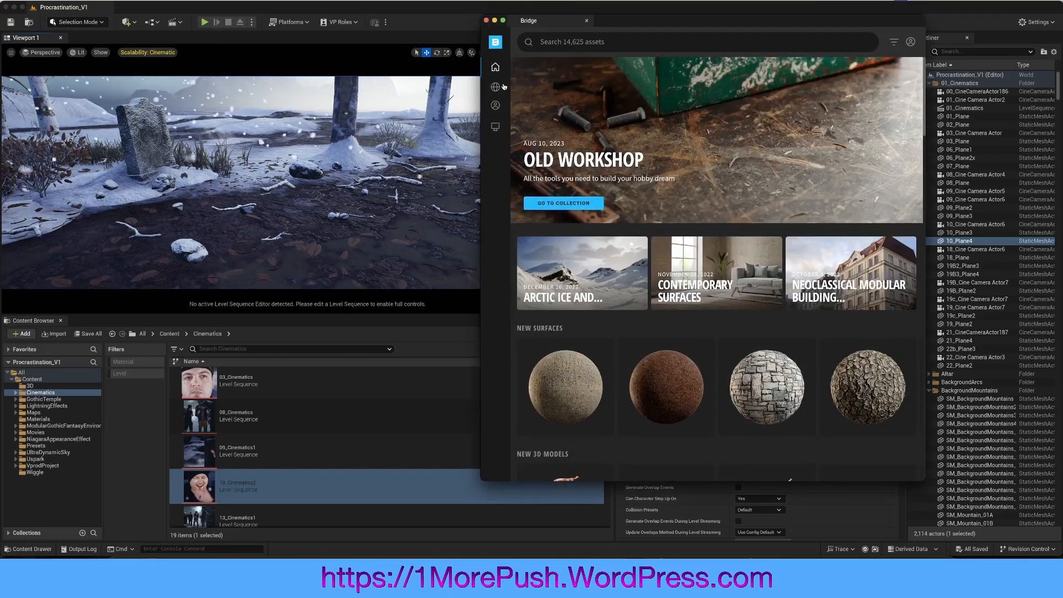
mouse_move(500, 92)
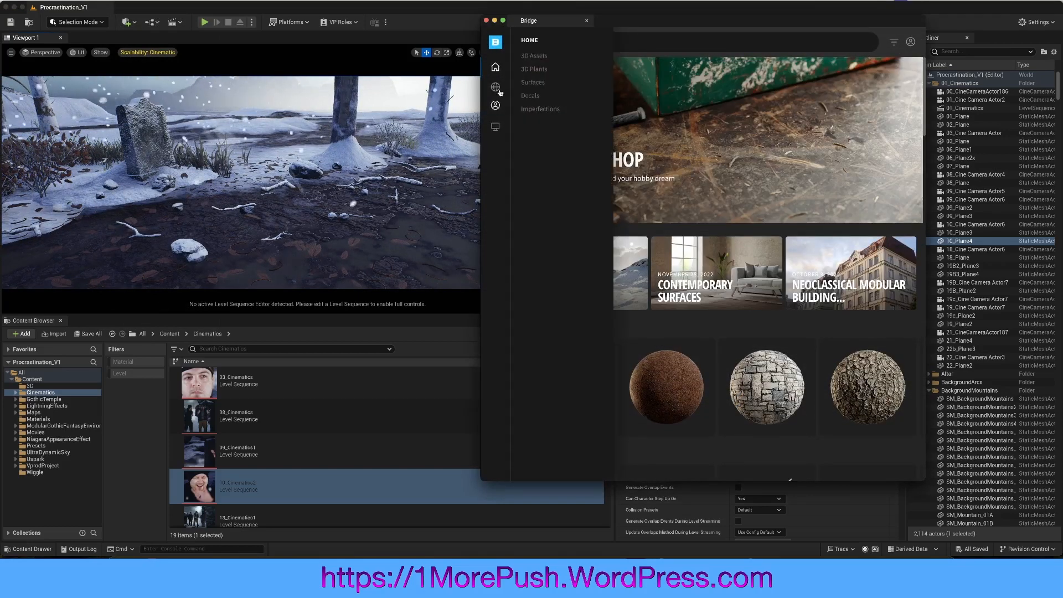
click(534, 56)
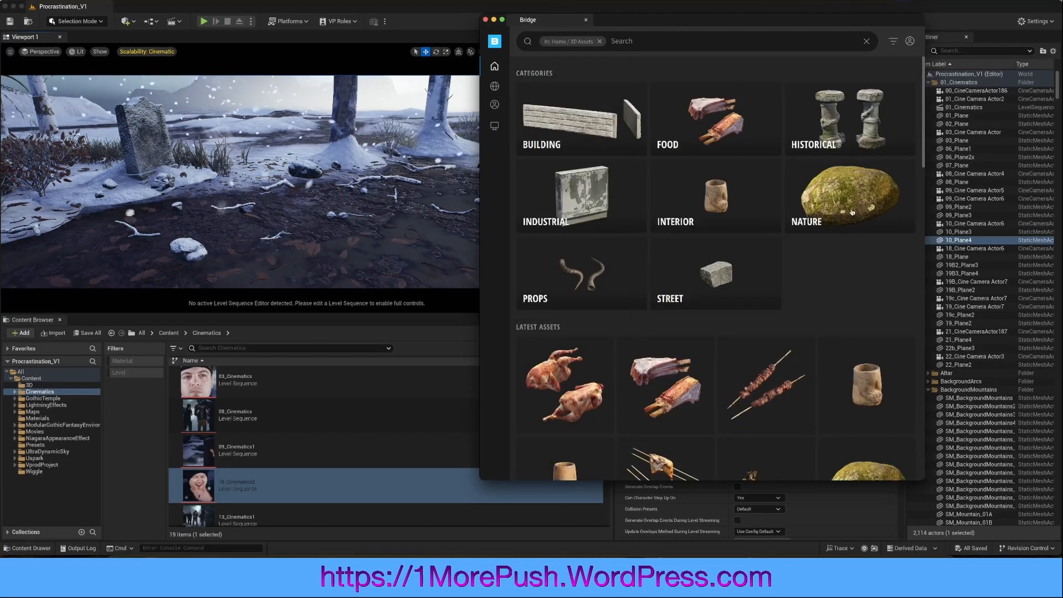
click(851, 212)
click(587, 130)
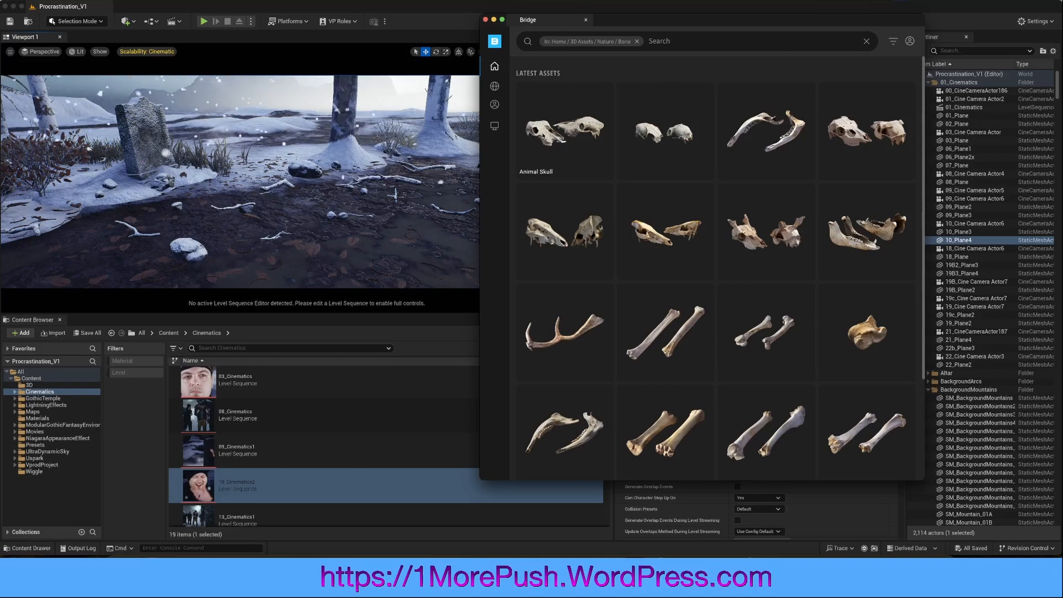
Select the first Animal Skull asset in the Bone category and set the download quality to High Quality.
click(543, 136)
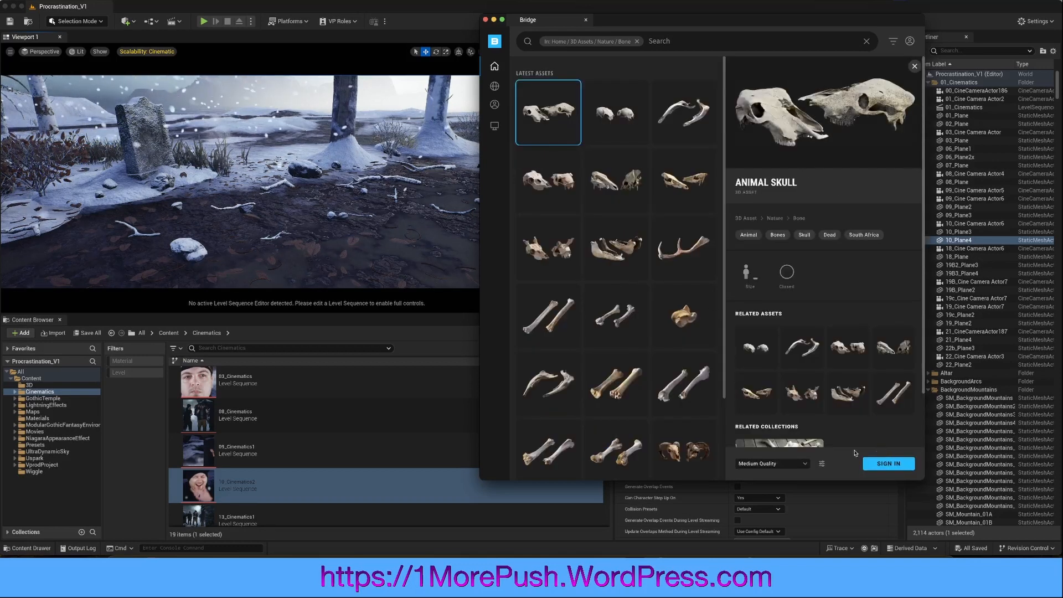
click(808, 464)
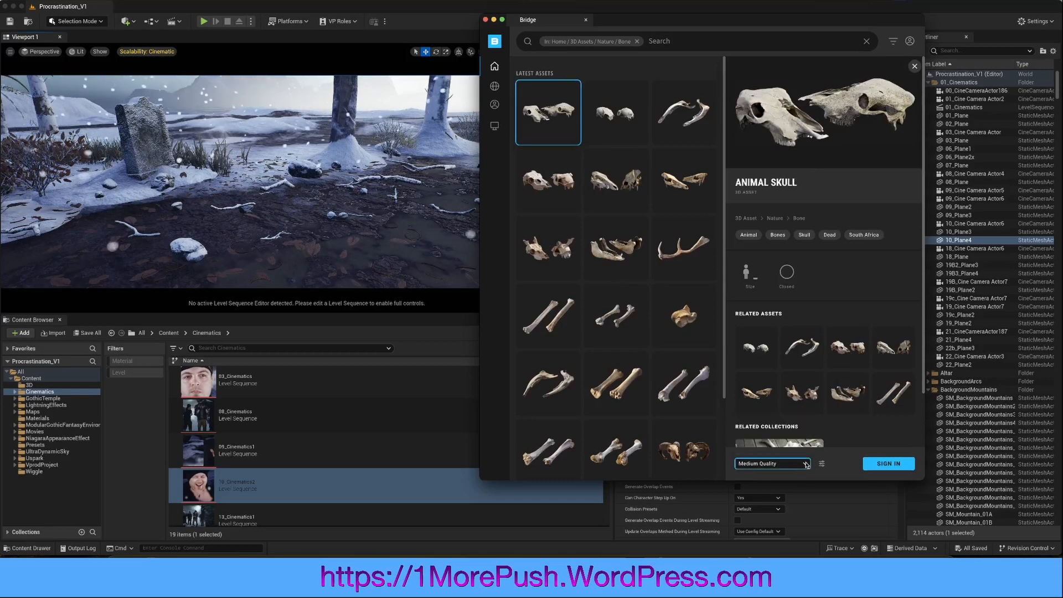
click(805, 464)
click(767, 437)
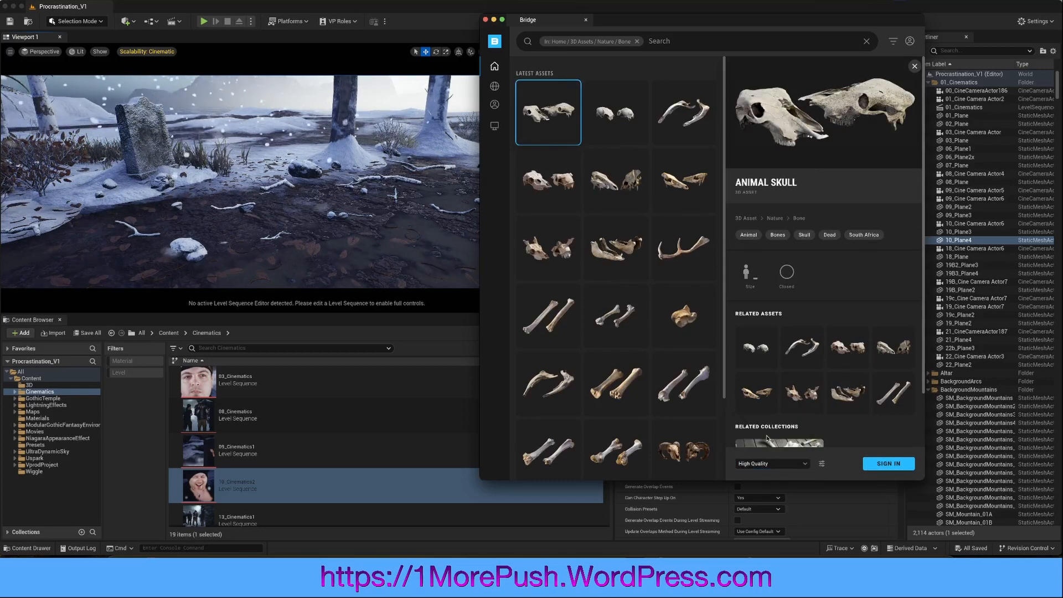
Sign in to the Bridge window and add the downloaded Animal Skull from Sweden to the project.
click(884, 464)
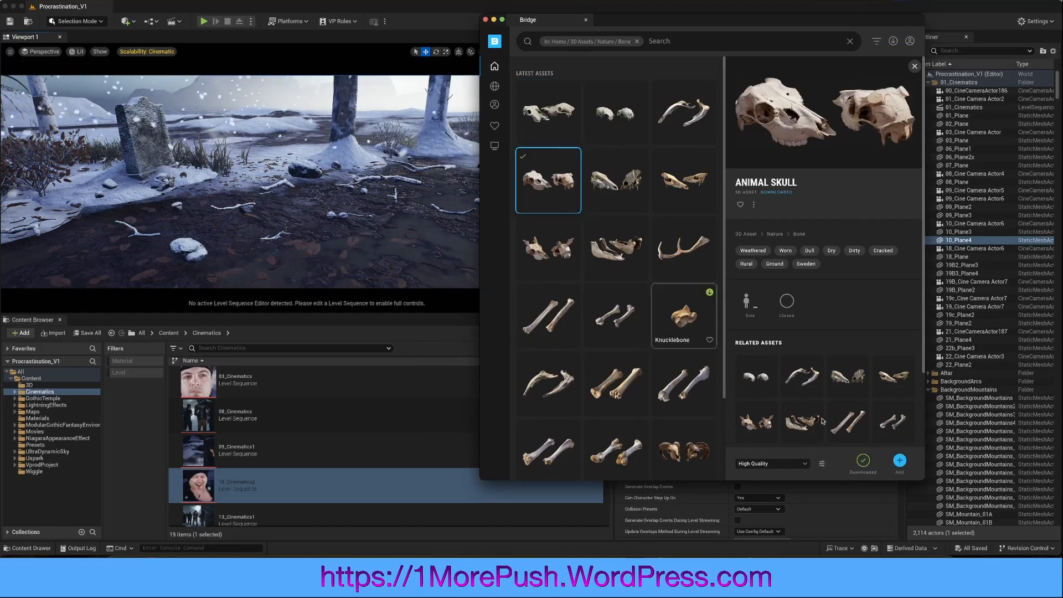
click(900, 461)
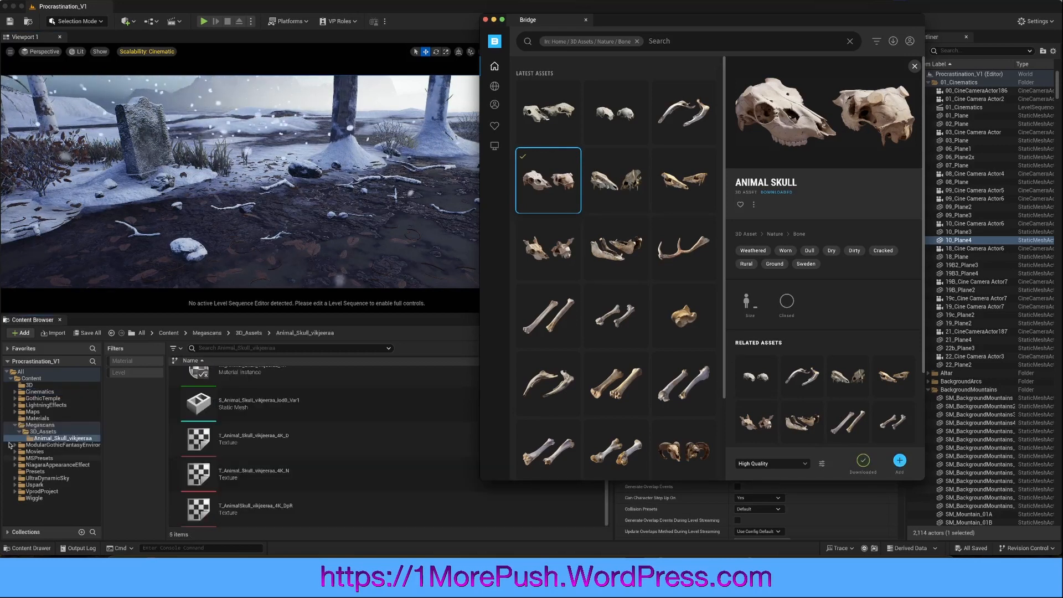
Open the static mesh S_Animal_Skull_vikjeeraa_lod0_Var1 from the Megascans/3D_Assets/Animal_Skull_vikjeeraa folder for inspection.
click(55, 425)
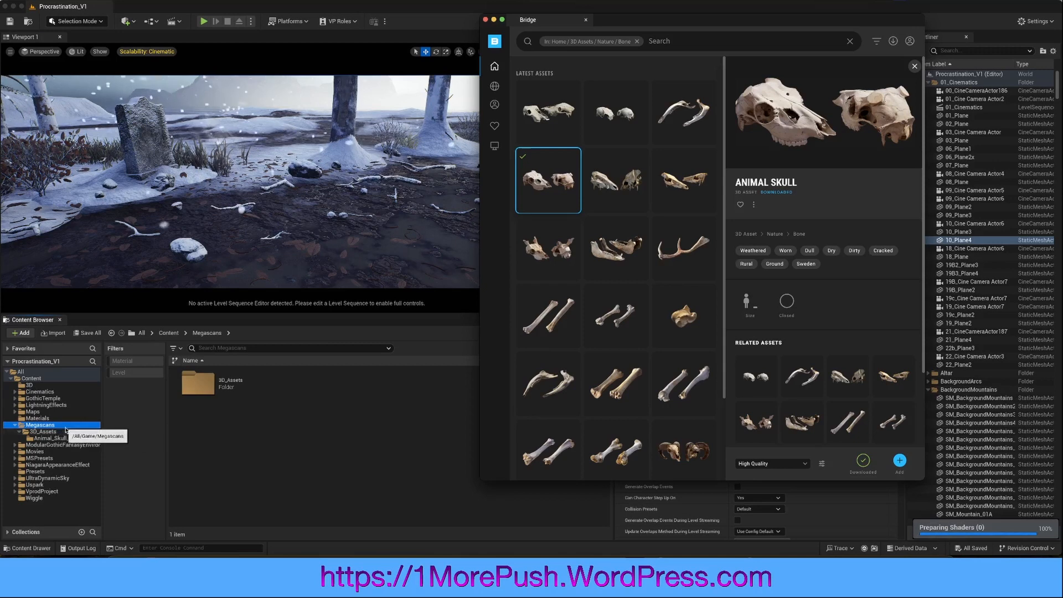
click(62, 431)
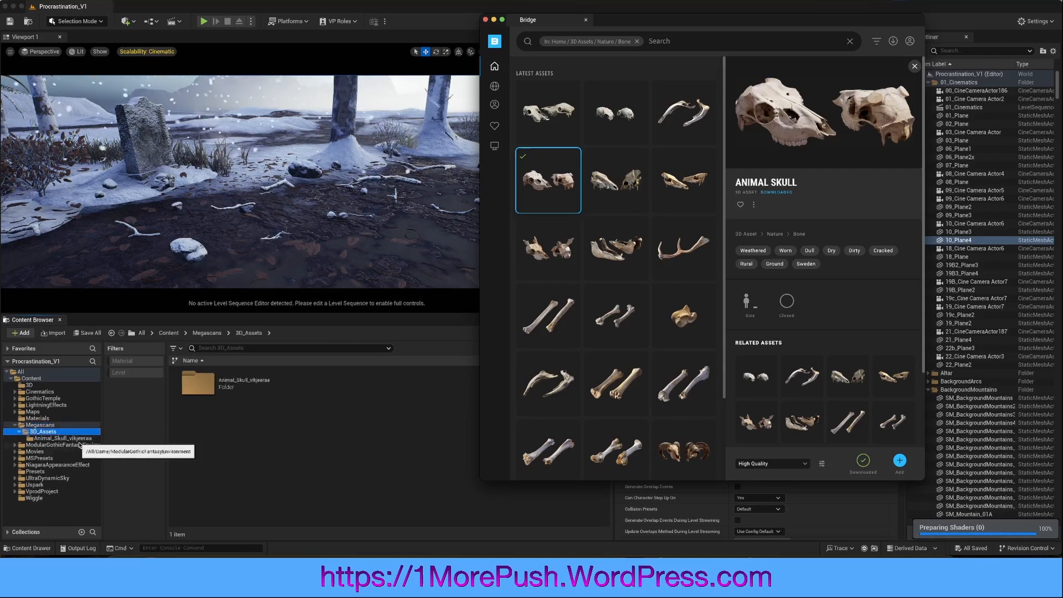
click(79, 444)
click(63, 438)
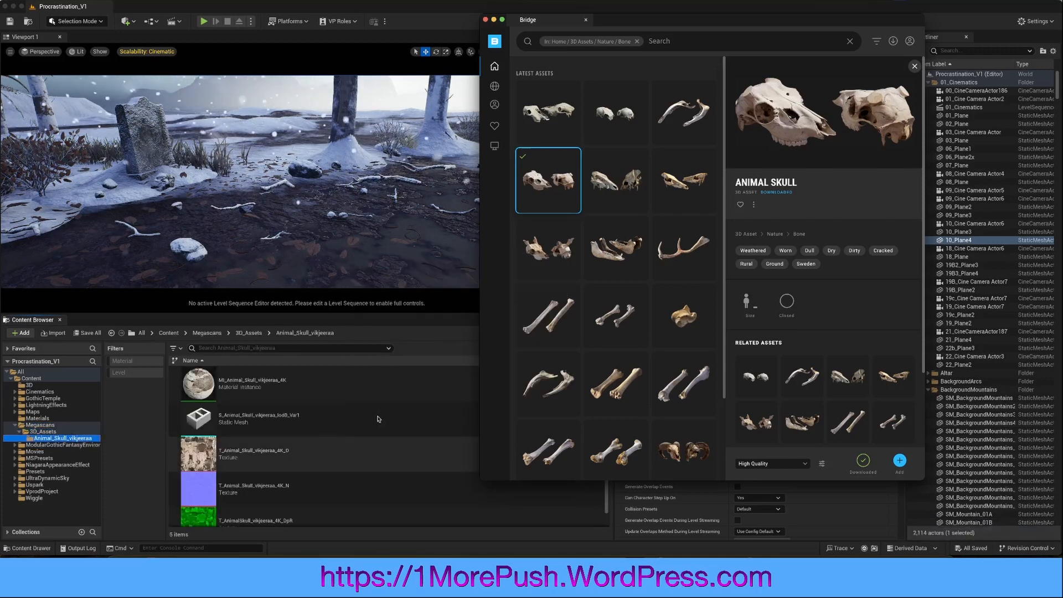
click(351, 421)
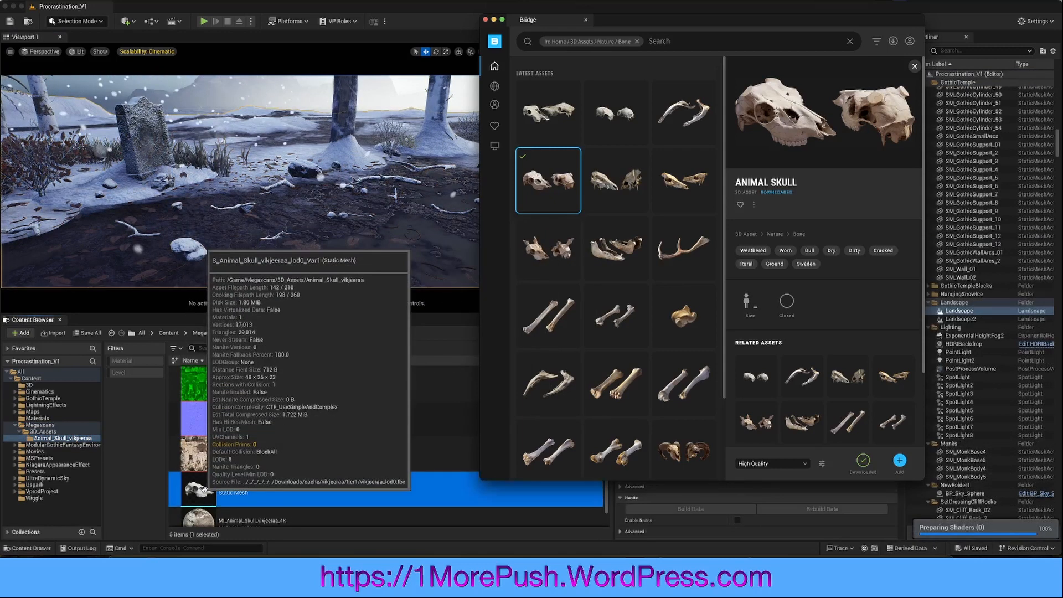
double_click(204, 490)
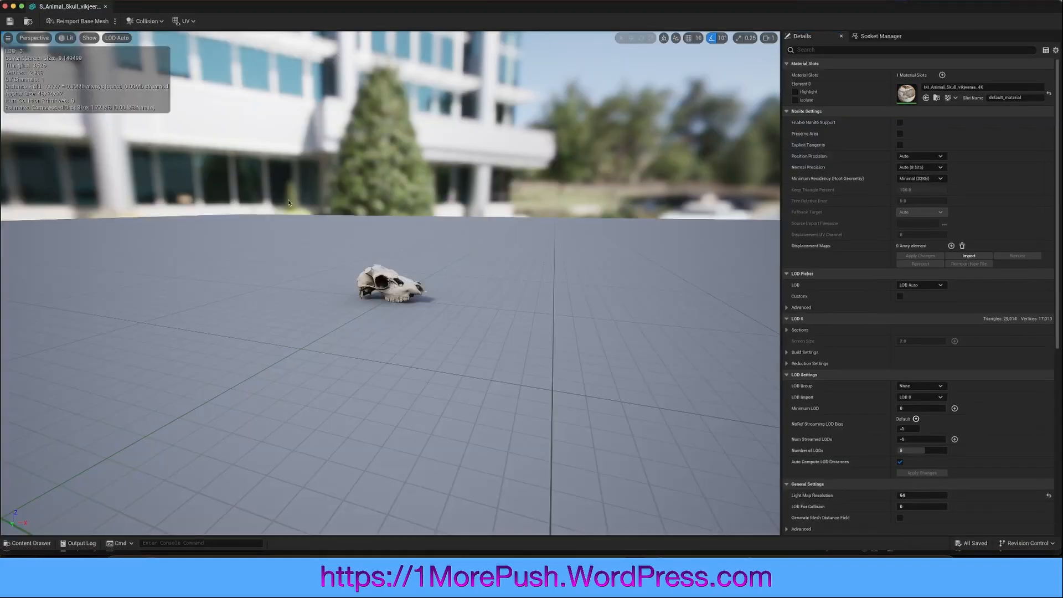
Inspect the animal skull mesh up close and from the front, then close its editor and minimize the Bridge window.
scroll(441, 257, up, 5)
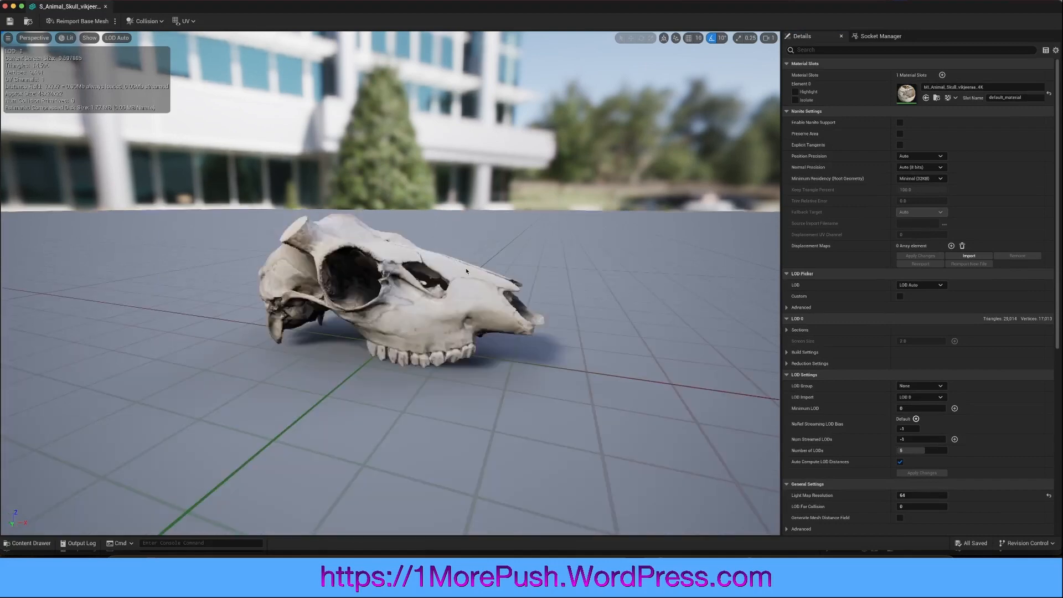
right_drag(441, 257, 88, 264)
middle_drag(387, 265, 366, 246)
drag(387, 277, 281, 35)
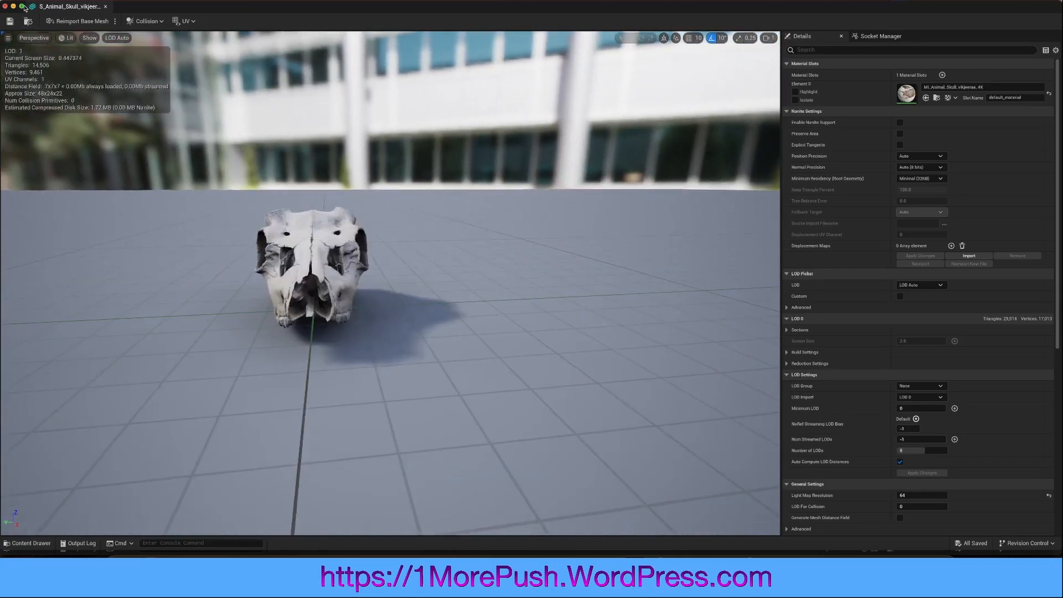
click(5, 7)
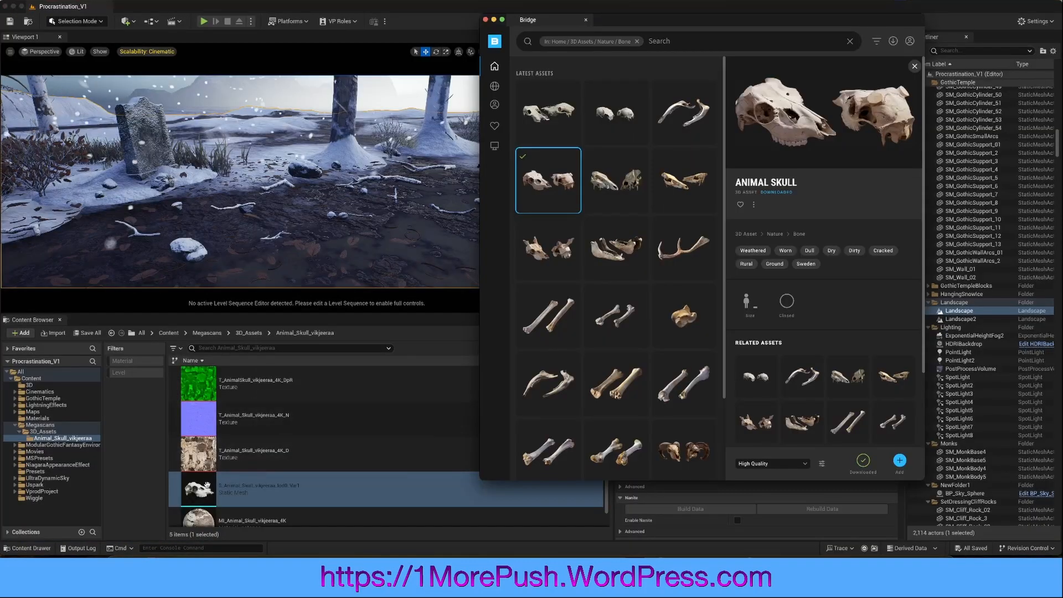
click(494, 20)
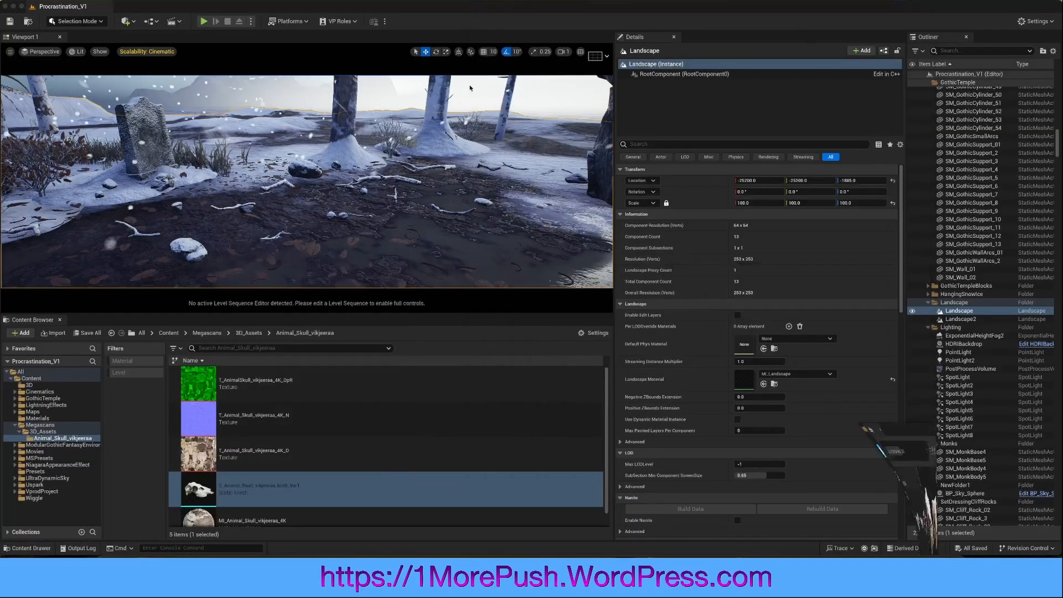
double_click(206, 498)
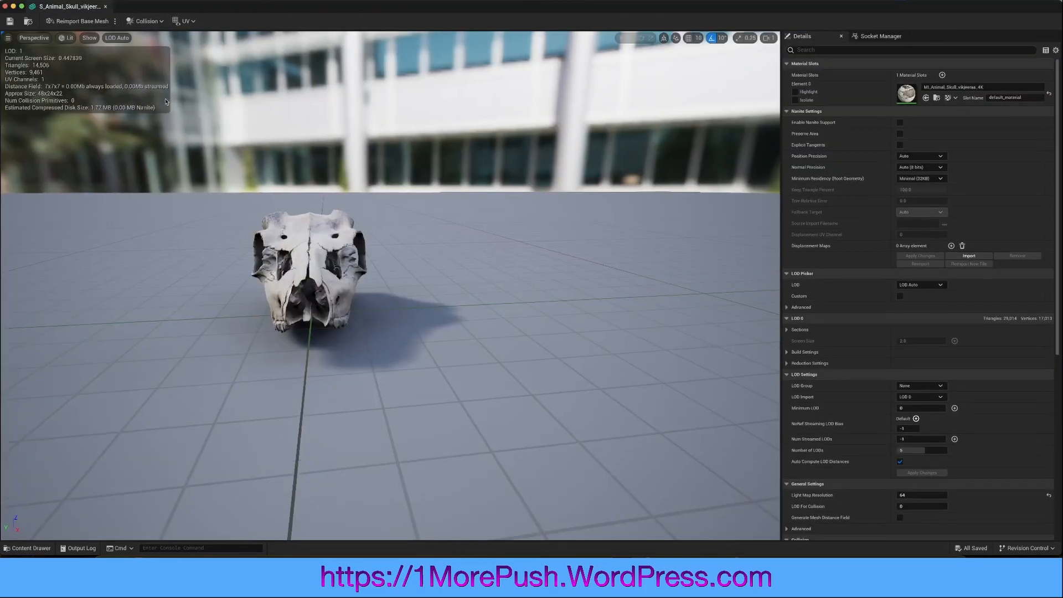
click(107, 7)
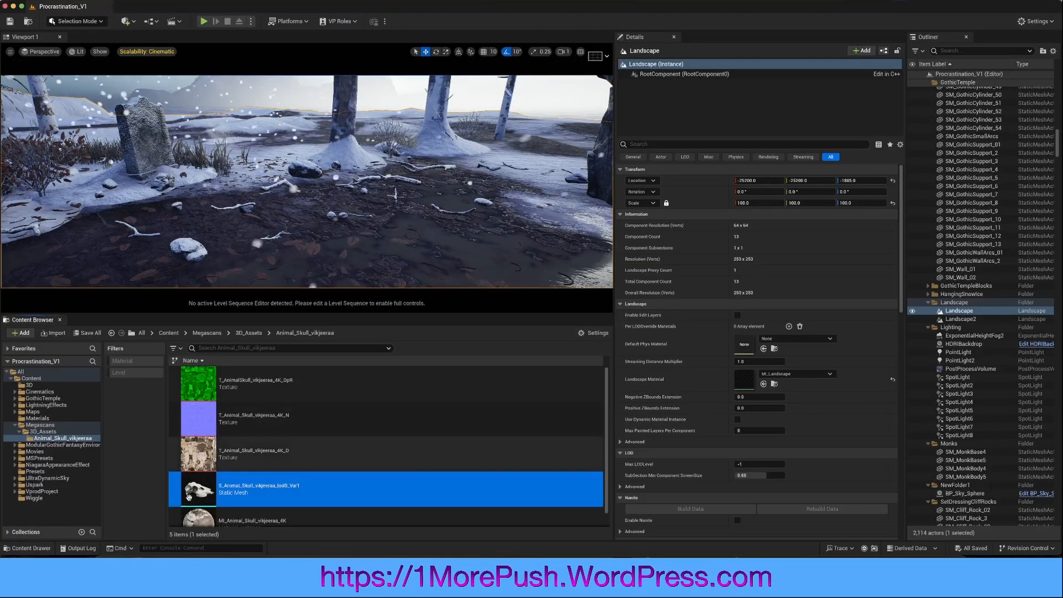
Place the animal skull static mesh in the level on the dark ground near the gravestone.
key(w)
right_drag(289, 210, 271, 202)
right_drag(307, 181, 288, 162)
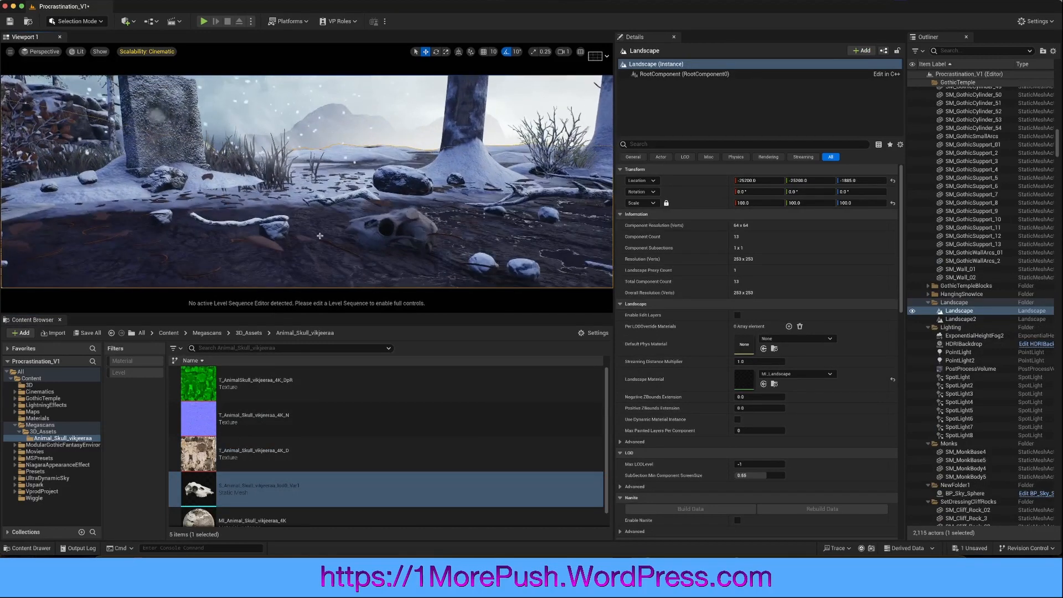
Rotate the placed skull to about -180° around Z, scale it uniformly to about 3.19, and deselect it.
click(390, 230)
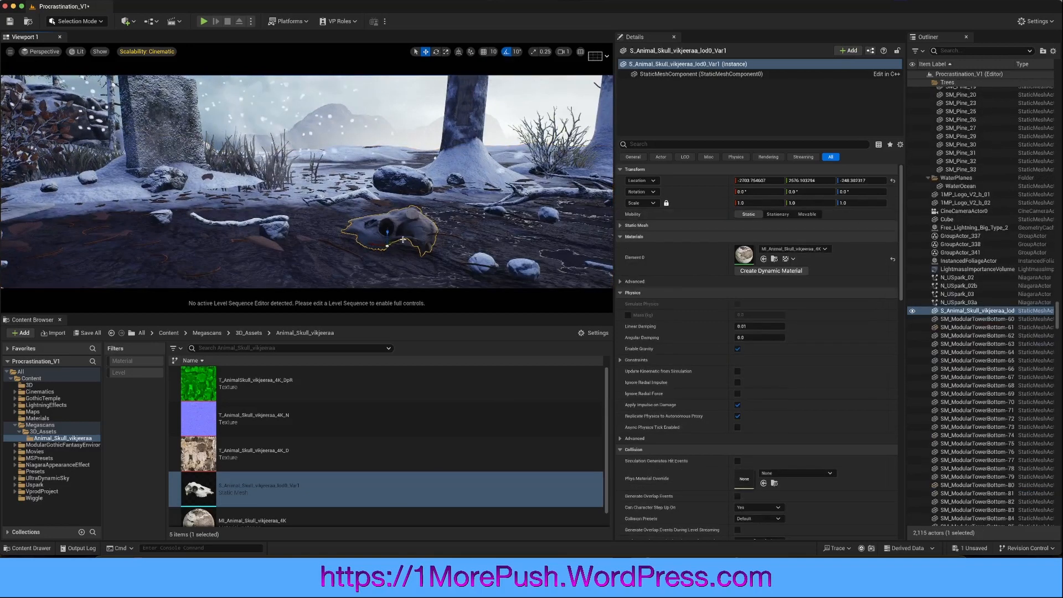
click(435, 52)
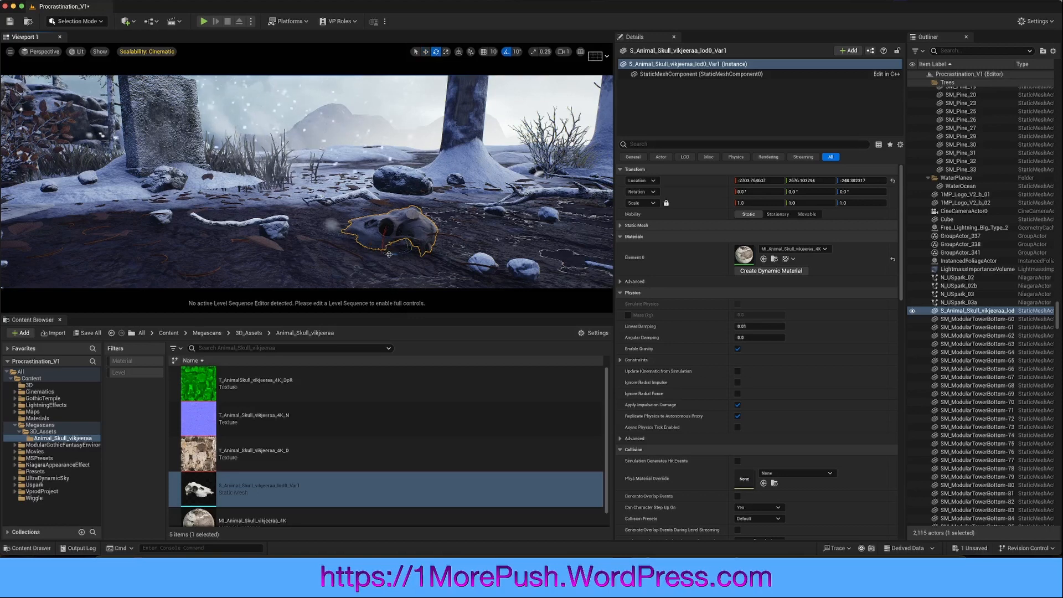
drag(391, 257, 455, 104)
click(446, 52)
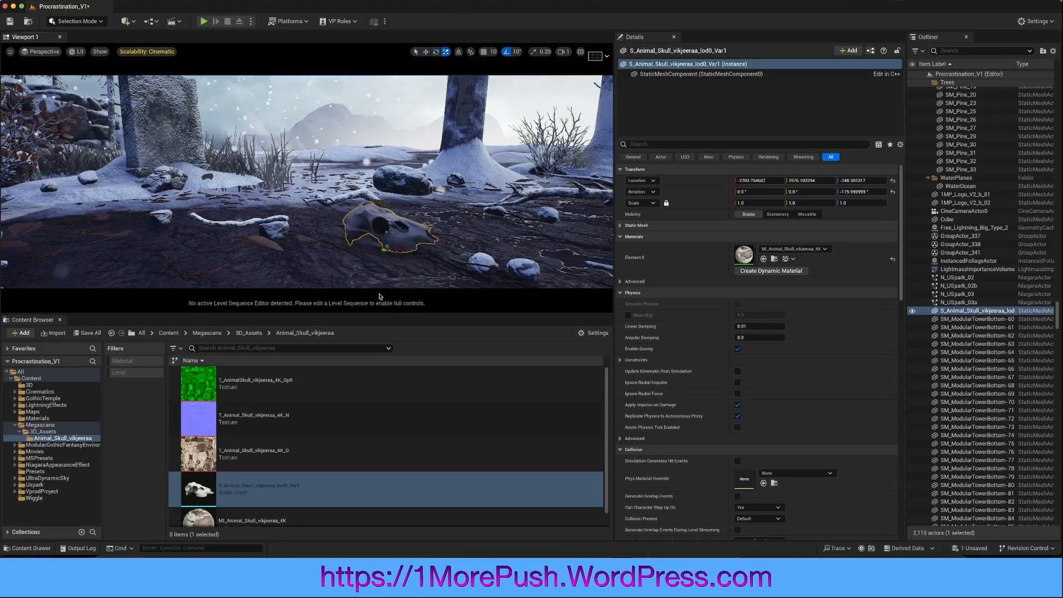
drag(386, 245, 394, 232)
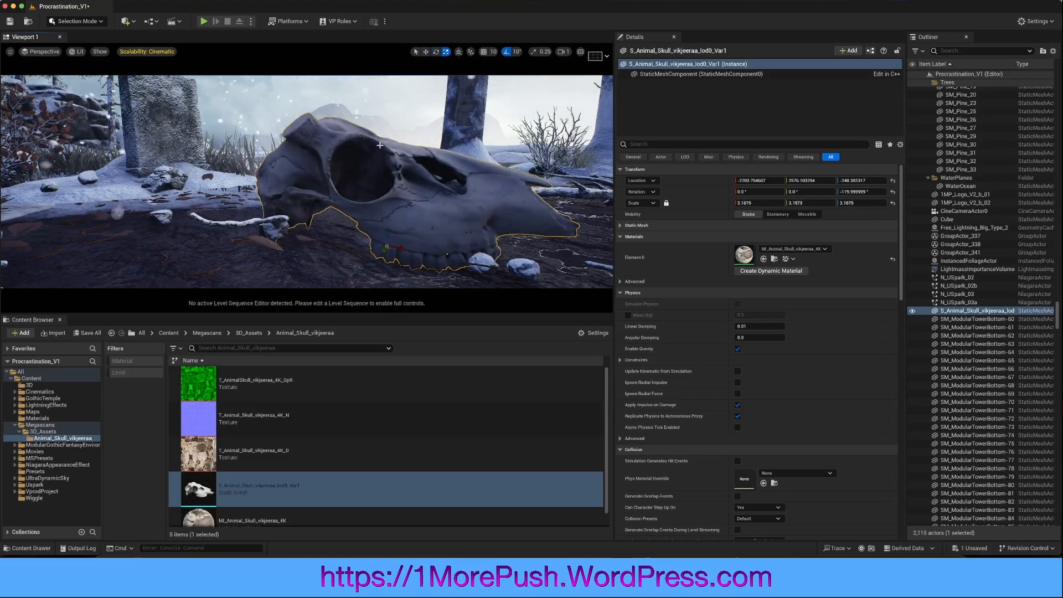
right_drag(293, 144, 292, 198)
key(Escape)
middle_drag(291, 198, 291, 236)
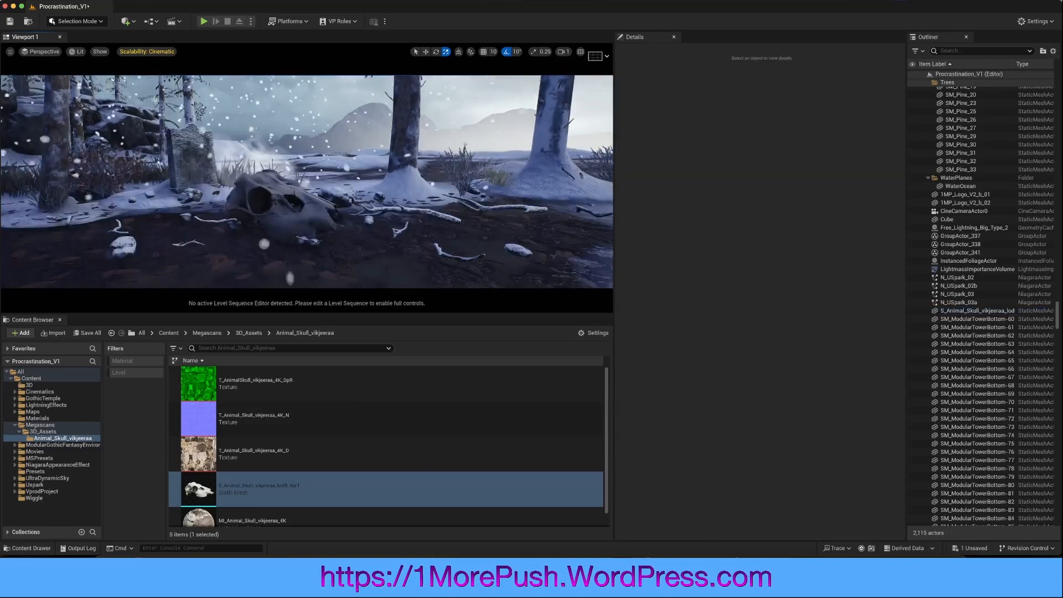
right_drag(292, 237, 252, 230)
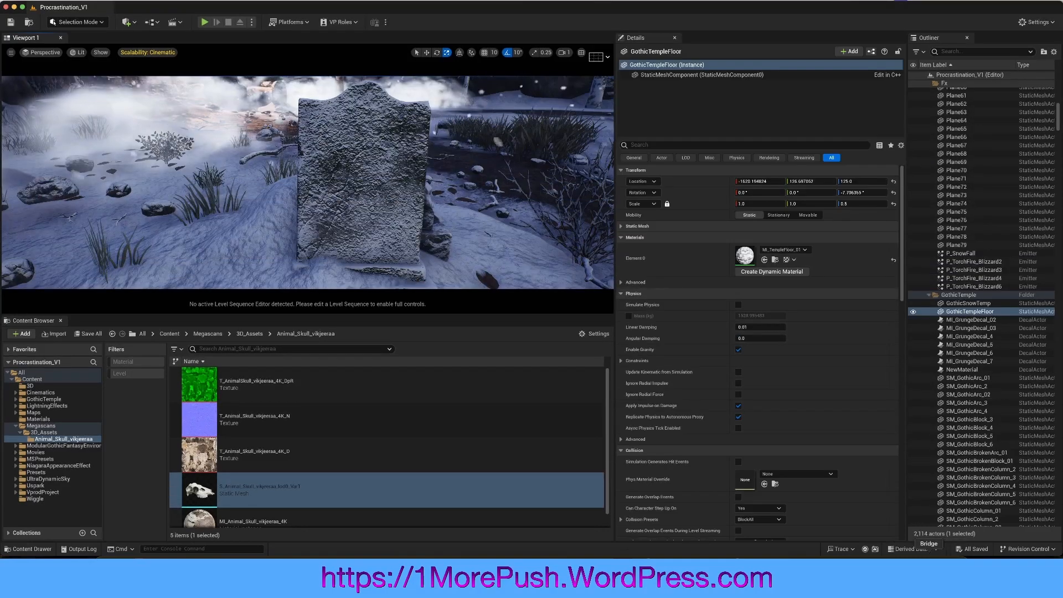
Reopen the Bridge window, clear the Bone category filter, and search the library for "concrete material".
click(928, 570)
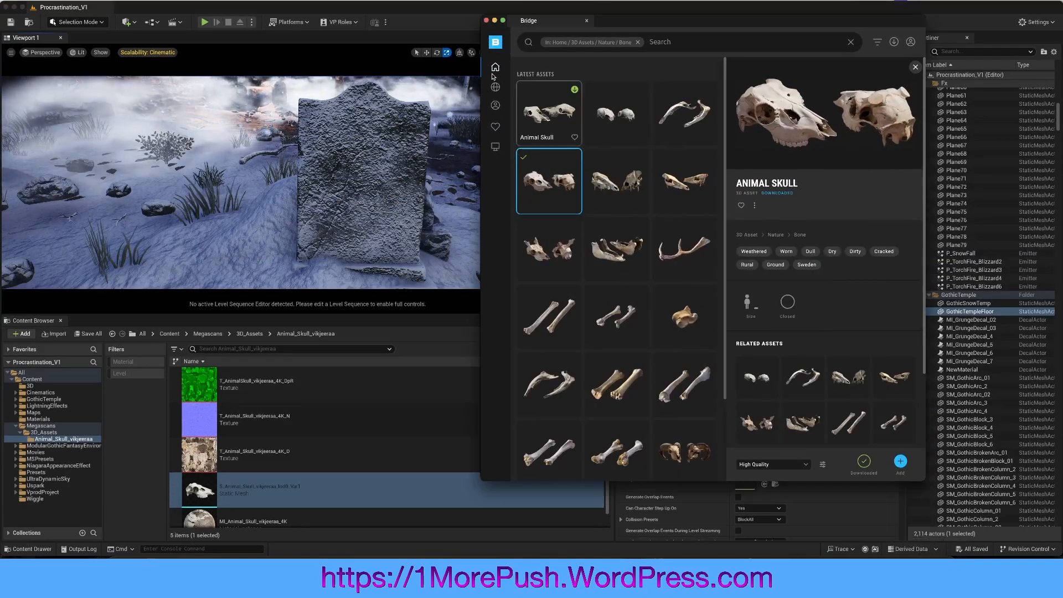
click(637, 41)
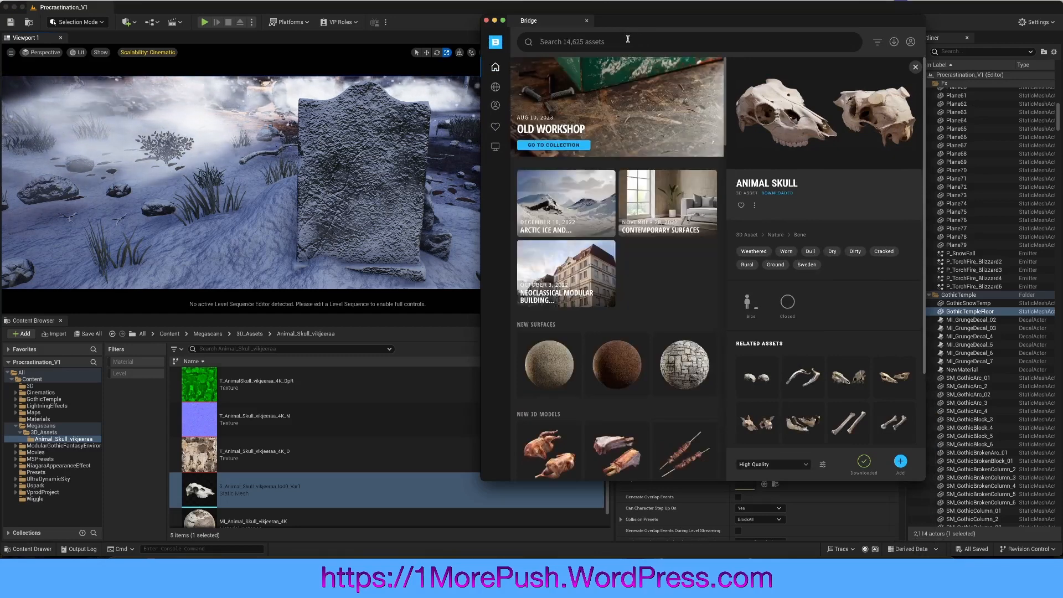
text(concr)
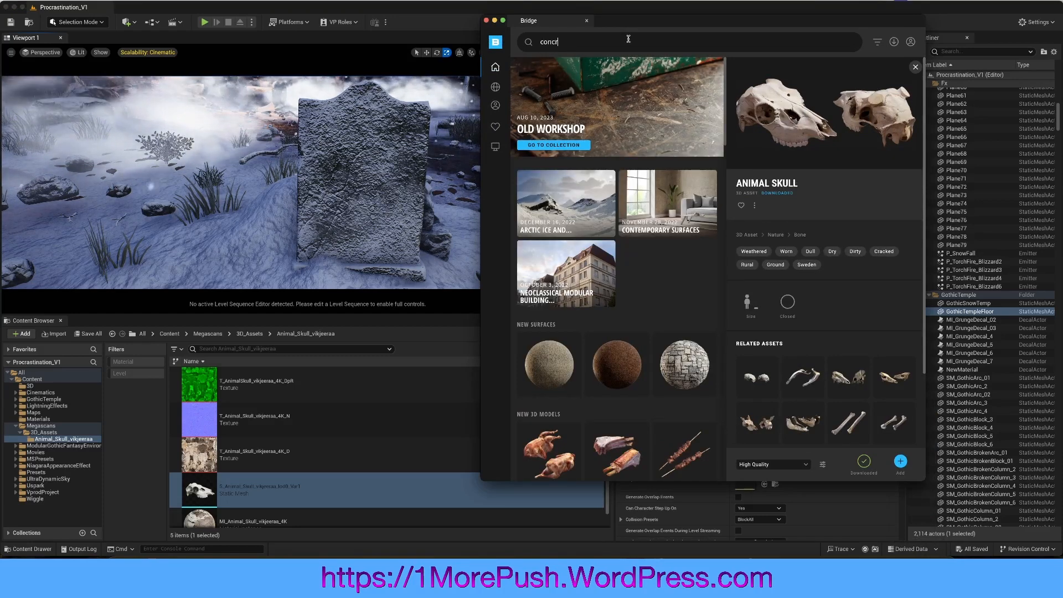
text(ete material)
key(Return)
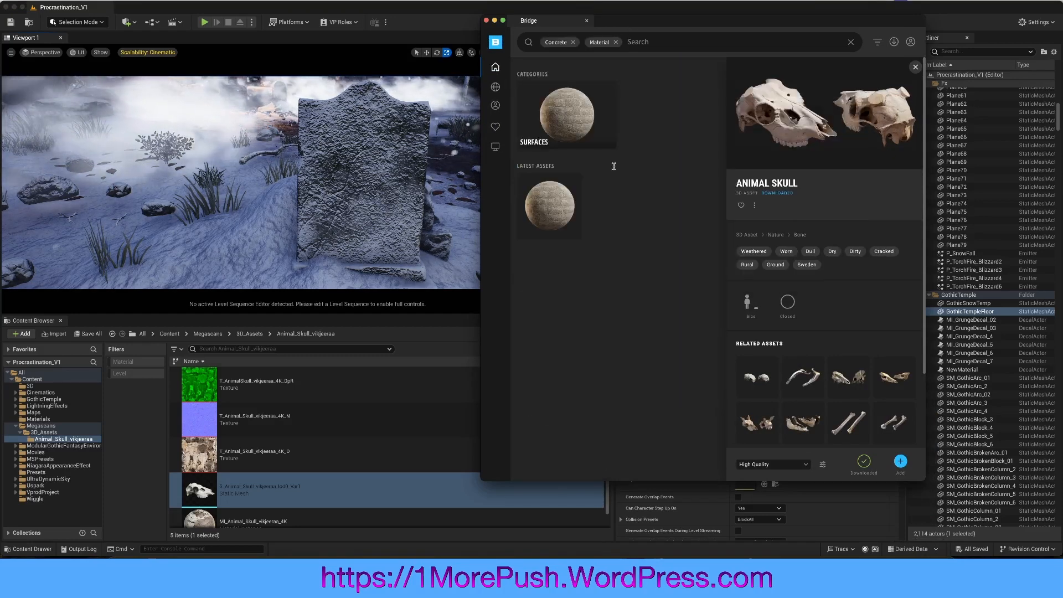
Download the Cinder Blocks Wall surface in High Quality, select the gravestone SM_Tomb_02, and add the surface to the project.
click(538, 214)
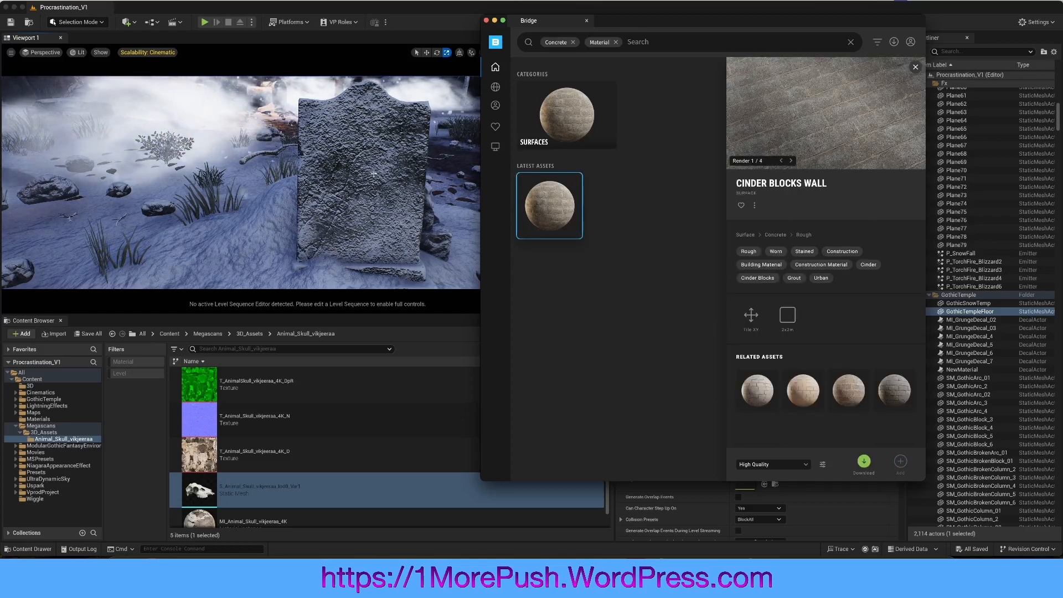
click(295, 172)
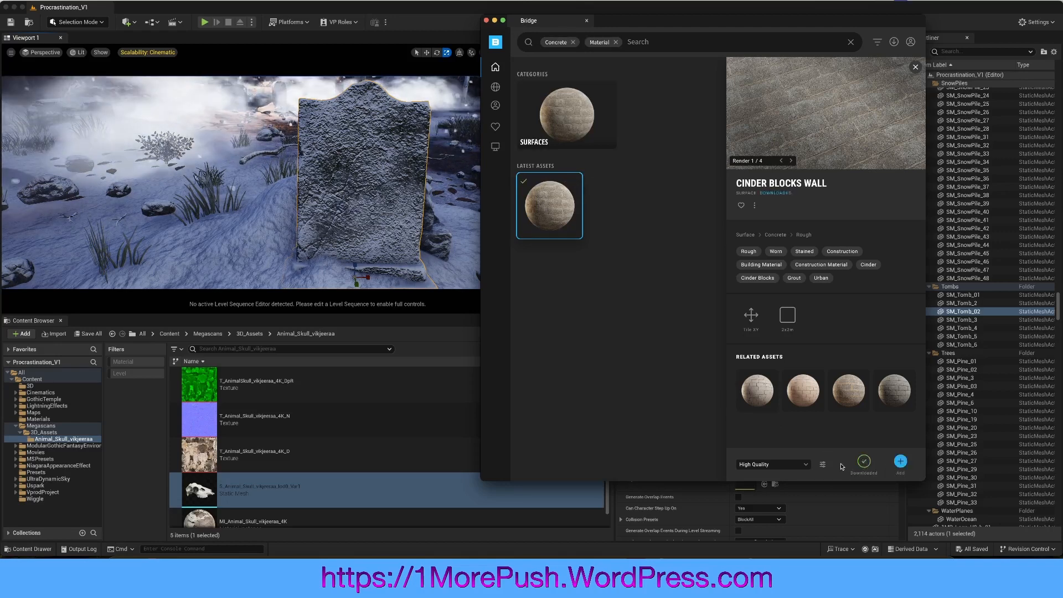
click(900, 461)
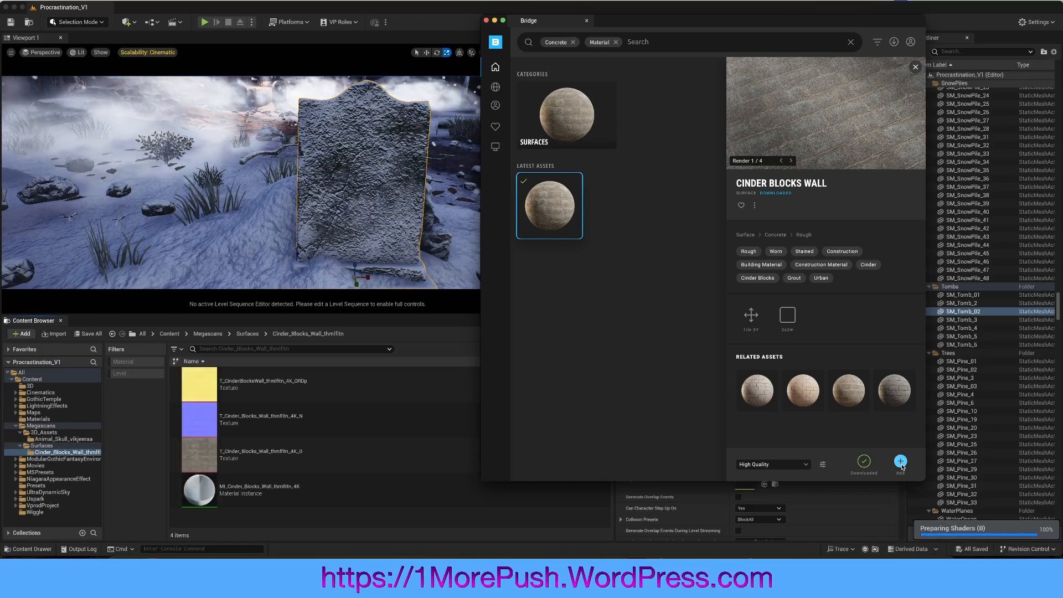
Assign the material instance from the Megascans/Surfaces Cinder Blocks Wall folder to Element 0 of the gravestone SM_Tomb_02.
click(24, 433)
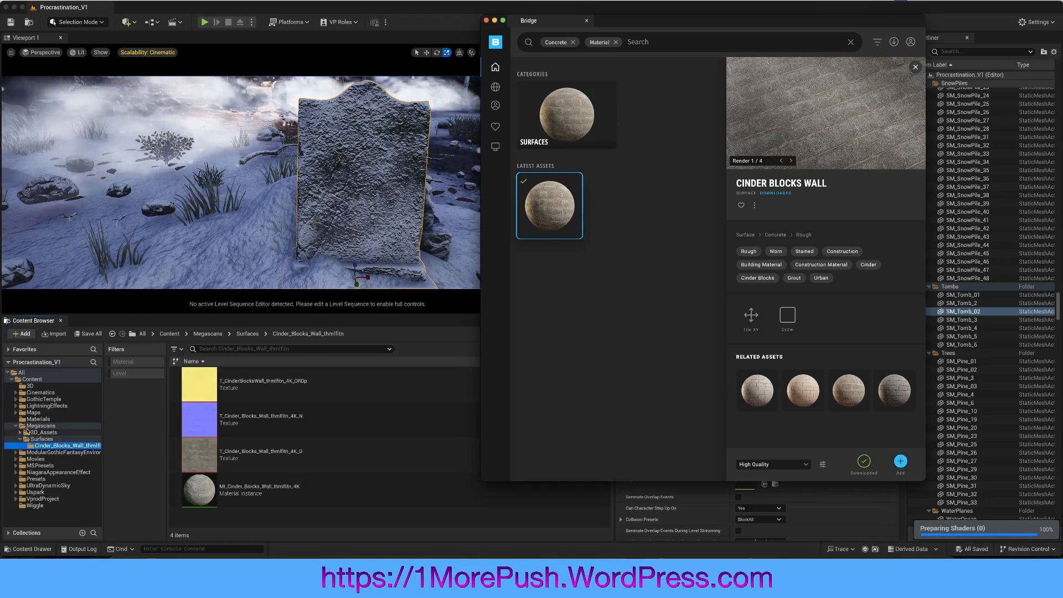
click(71, 427)
click(42, 439)
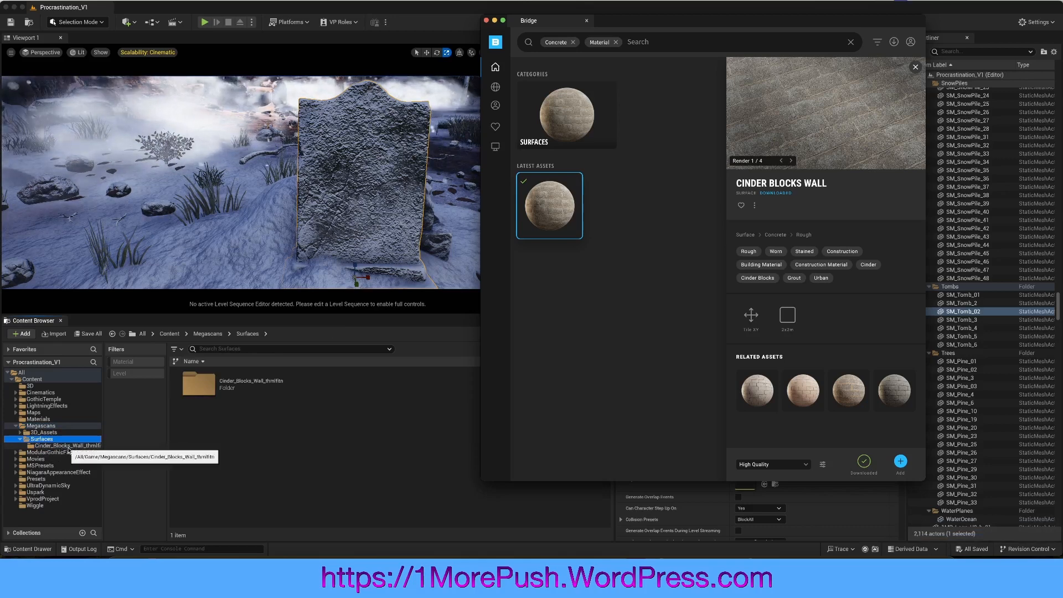
click(65, 445)
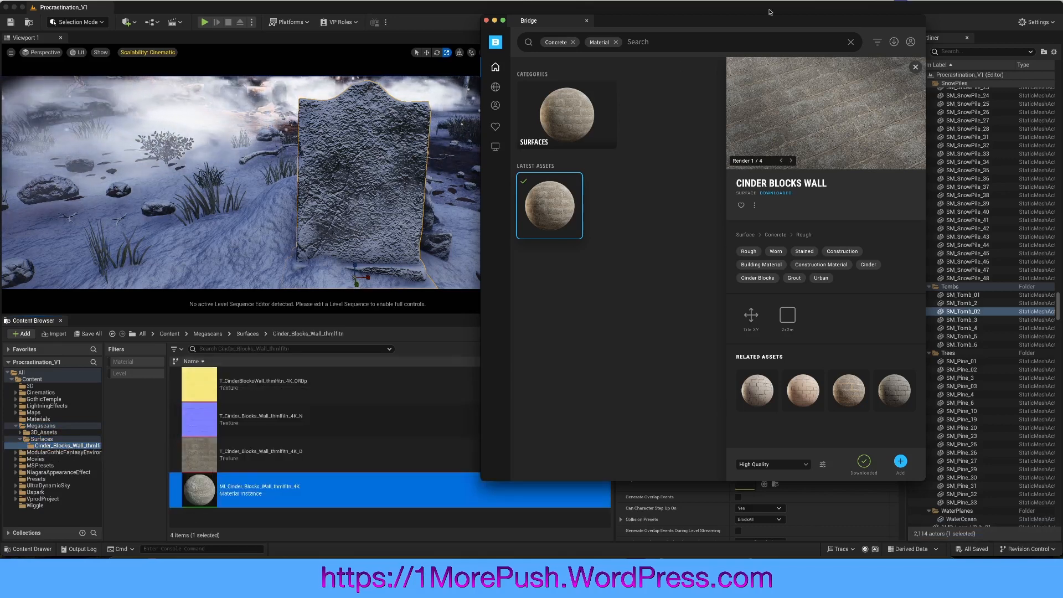
click(494, 21)
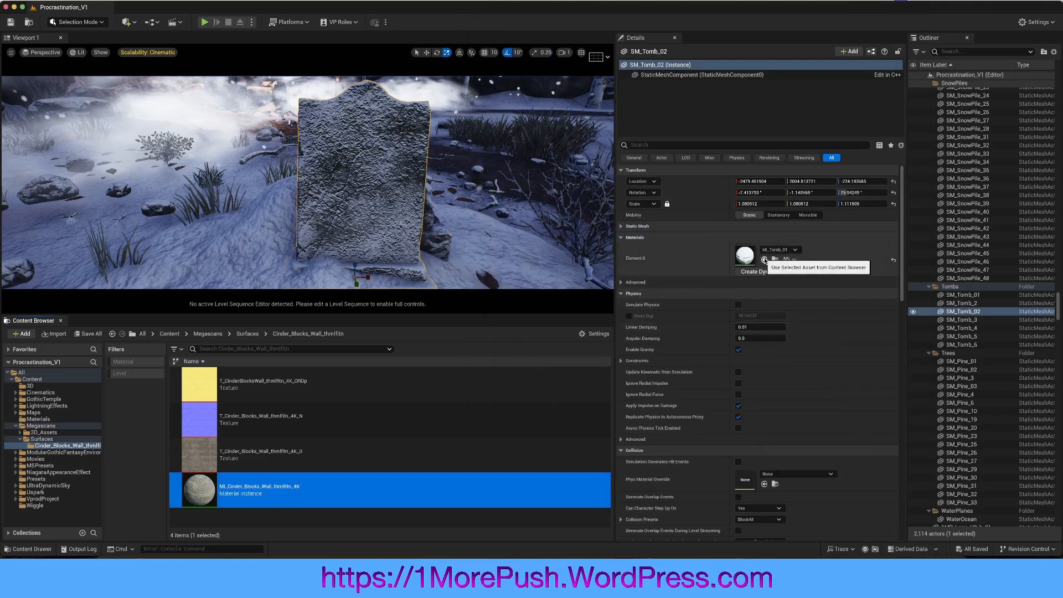
click(765, 259)
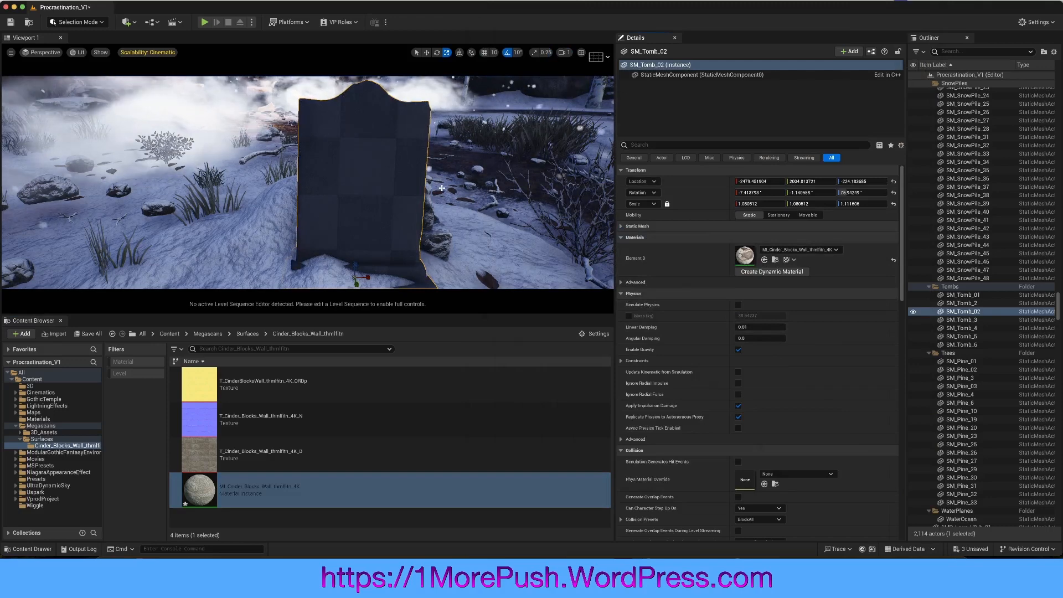
Save the level, deselect the gravestone, and examine its new cinder block surface up close.
key(super+s)
mouse_move(442, 187)
right_down()
mouse_move(450, 164)
mouse_move(391, 144)
mouse_move(404, 168)
mouse_move(487, 178)
mouse_move(437, 193)
right_up()
key(Escape)
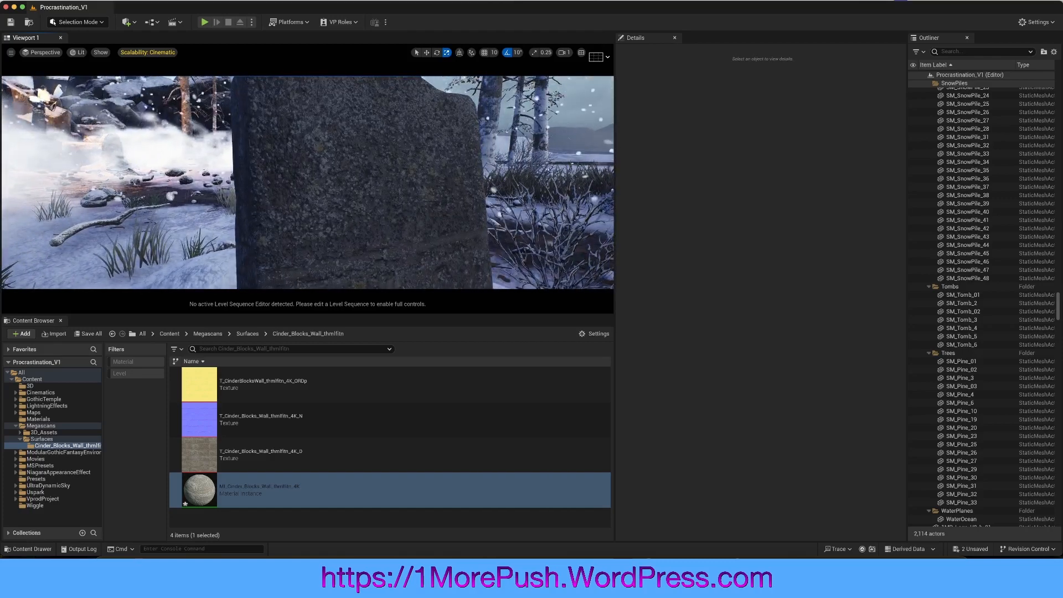
drag(307, 221, 307, 155)
right_drag(307, 183, 476, 193)
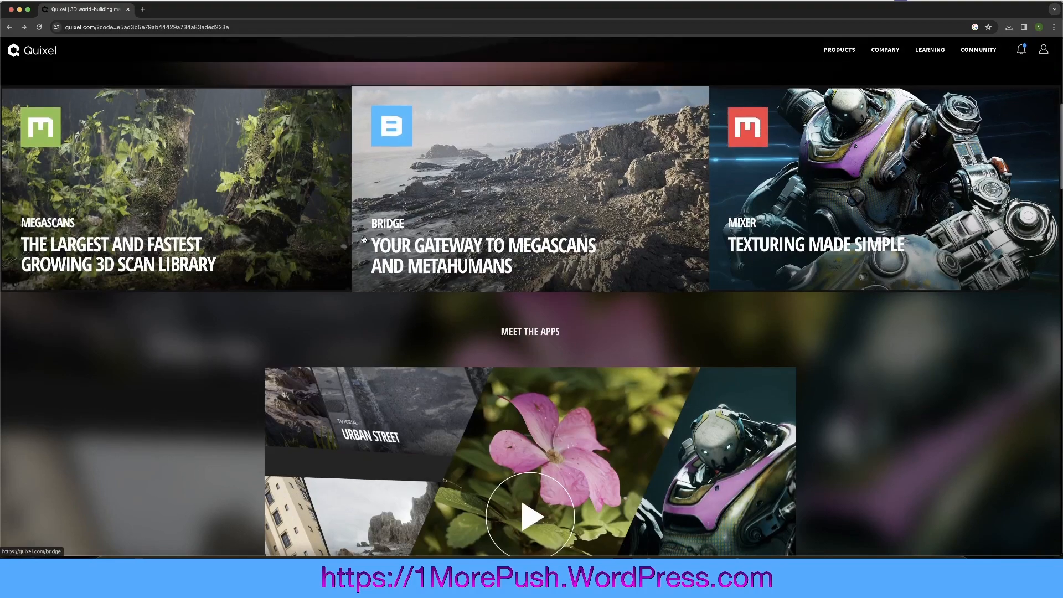
Switch to the web browser, open the Megascans page on the Quixel site, and enter its asset library.
scroll(364, 239, up, 1)
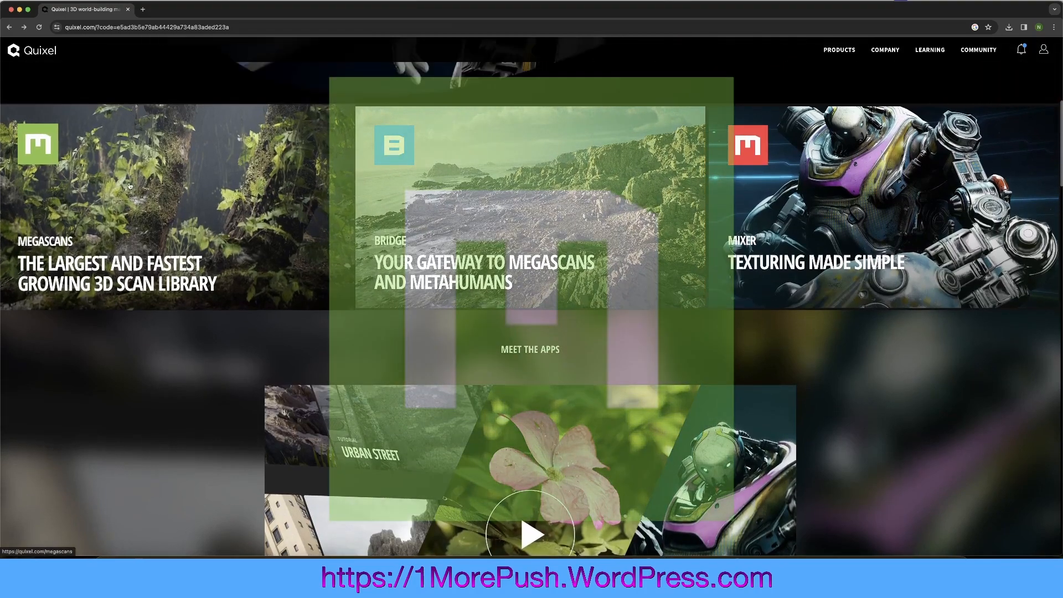
click(130, 186)
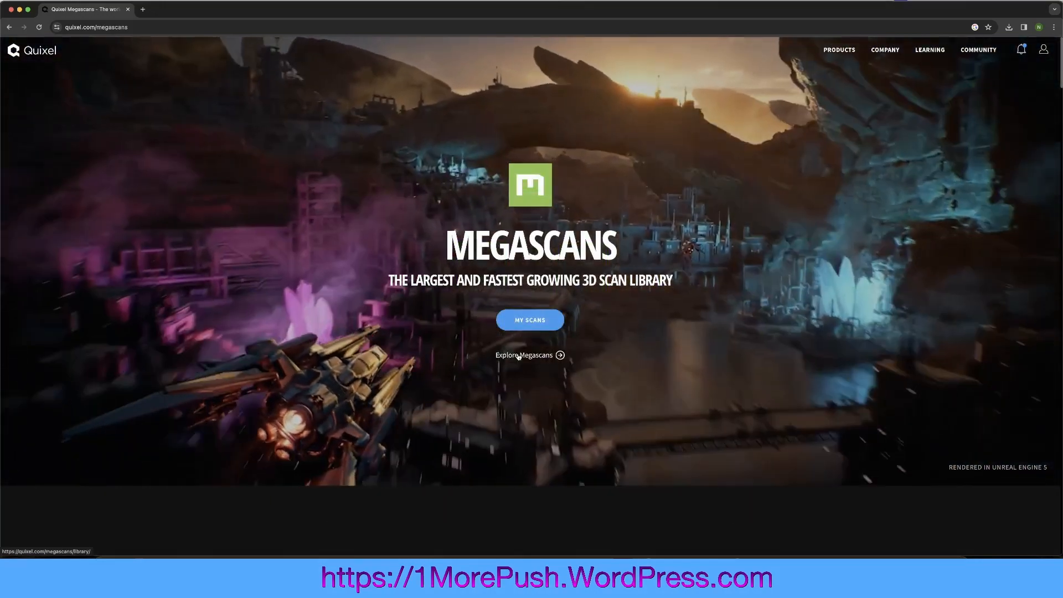
click(518, 355)
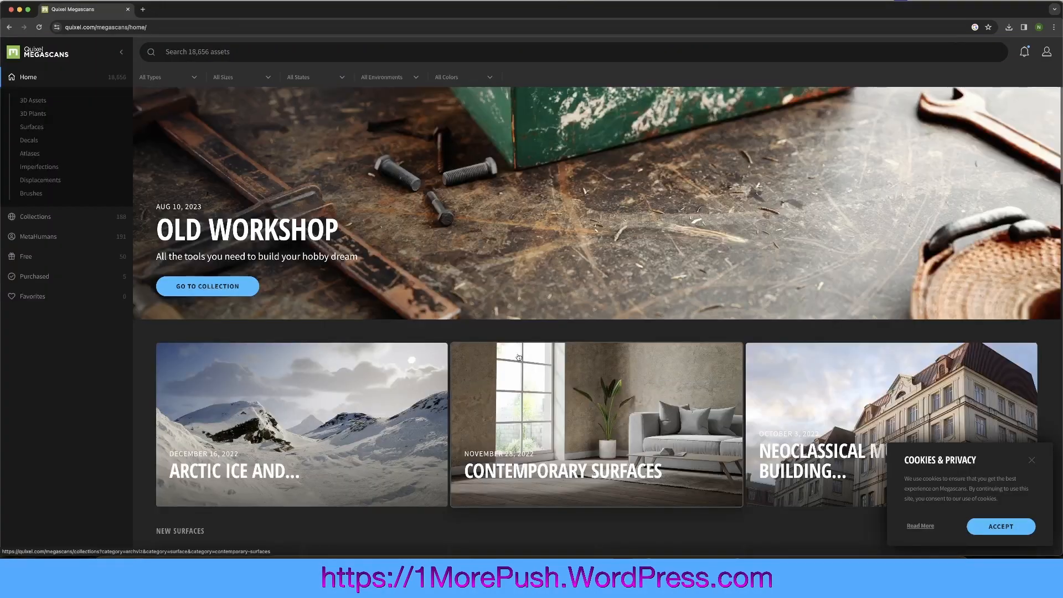
Open the Arctic Ice and Snow collection from the Megascans home page and look through its assets.
scroll(416, 243, down, 2)
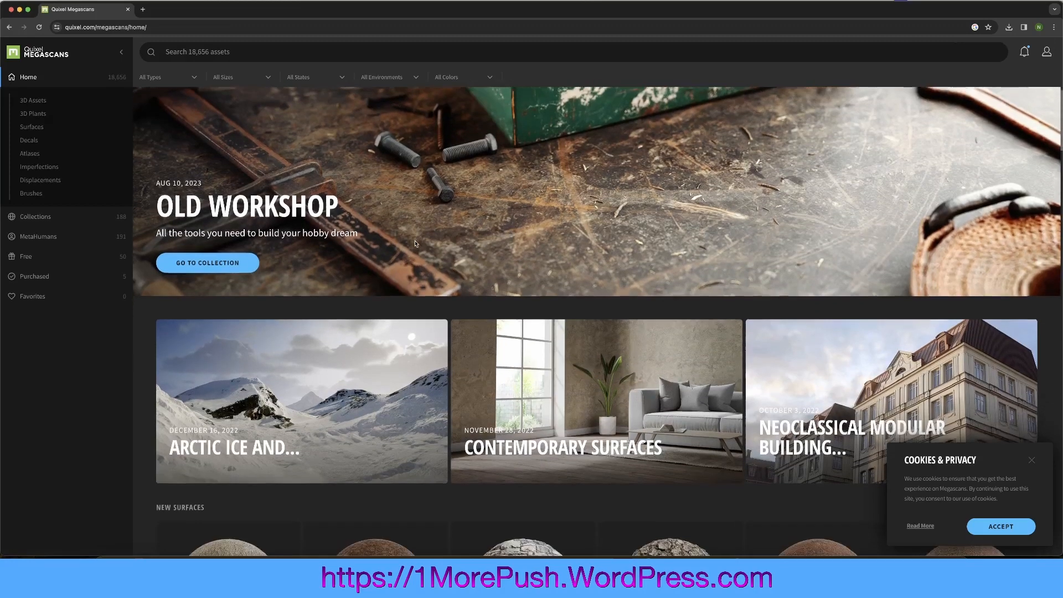
scroll(416, 244, down, 4)
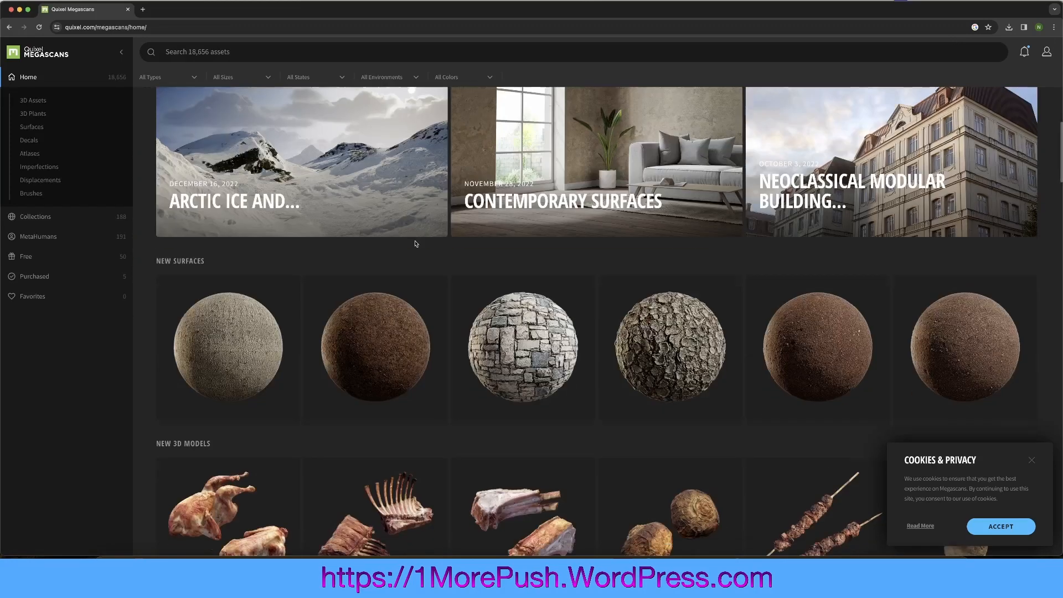
scroll(421, 246, up, 2)
scroll(420, 245, up, 1)
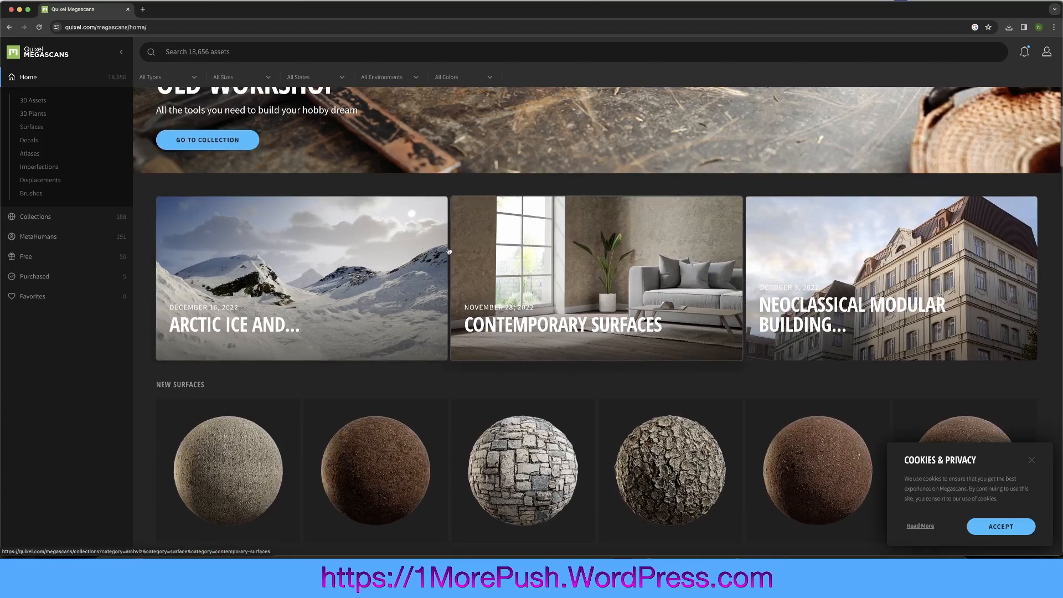
double_click(256, 269)
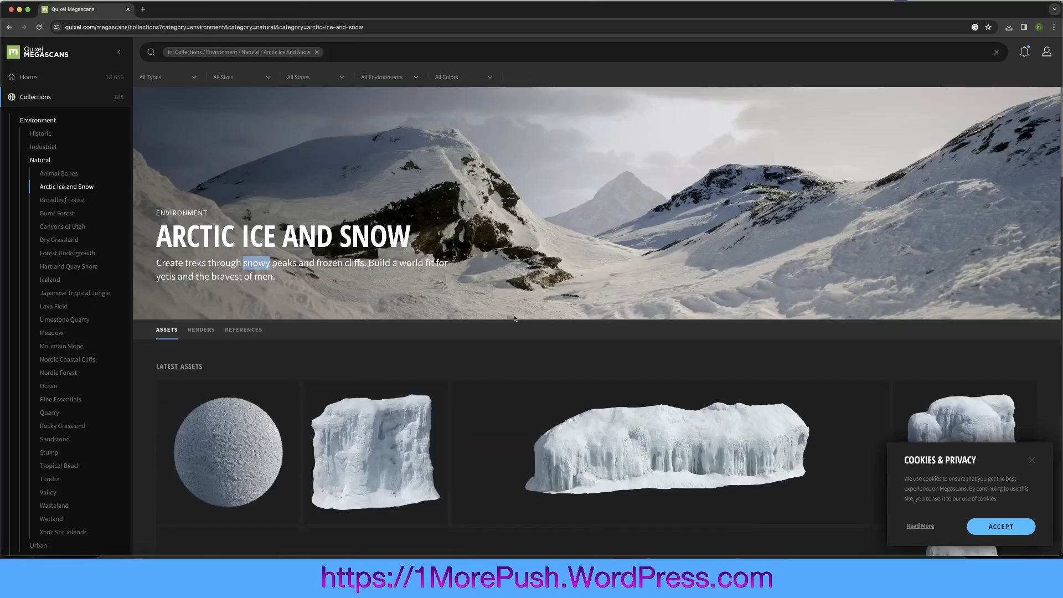
scroll(514, 318, down, 15)
scroll(648, 297, up, 15)
scroll(422, 347, down, 10)
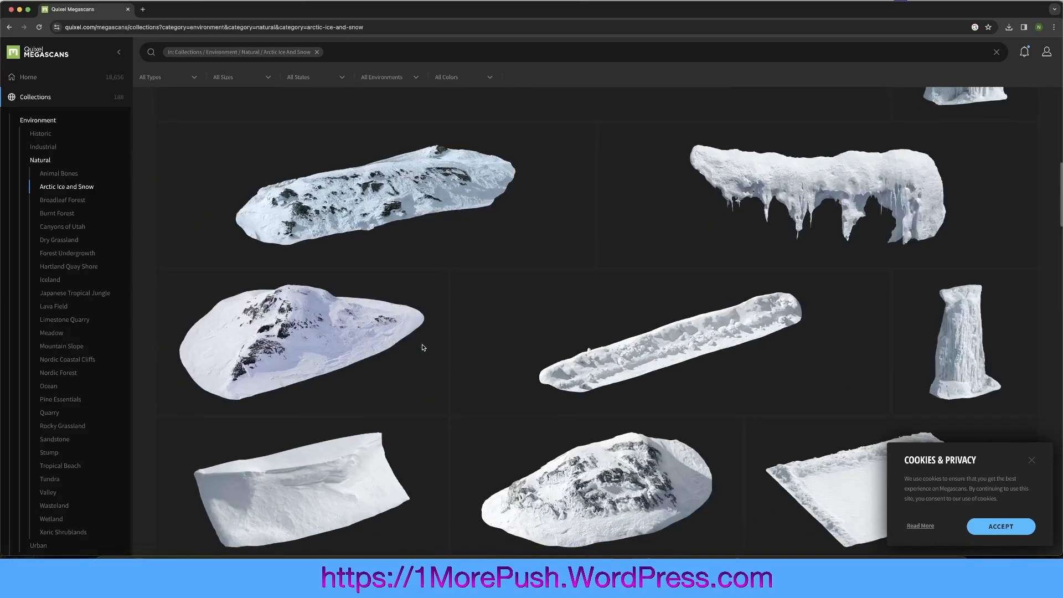
Look through the Arctic Ice and Snow meshes and surfaces, and accept the site's cookie notice.
scroll(422, 347, up, 4)
scroll(358, 286, down, 10)
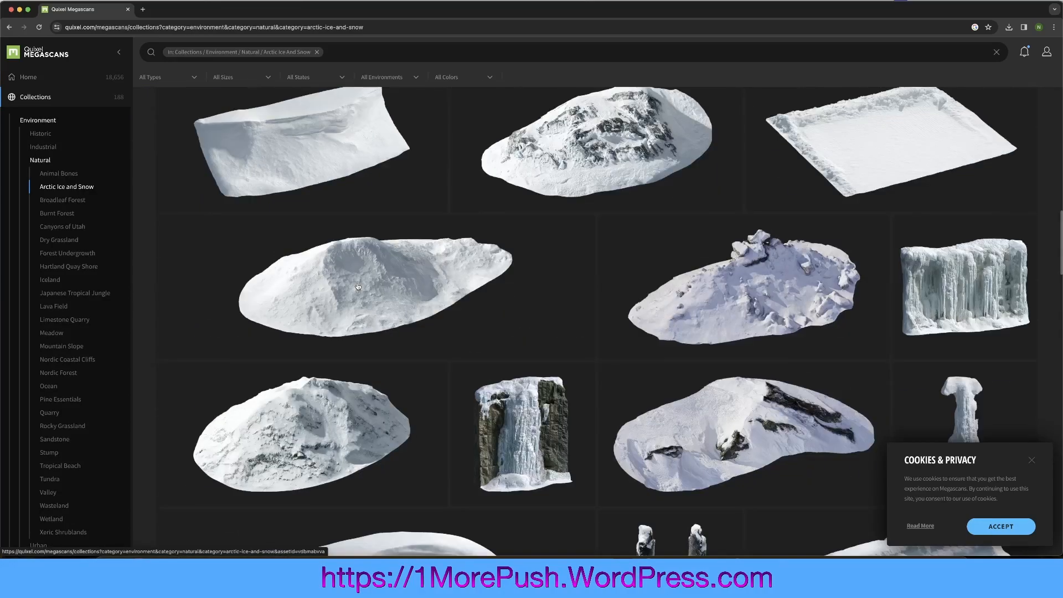
scroll(358, 286, down, 10)
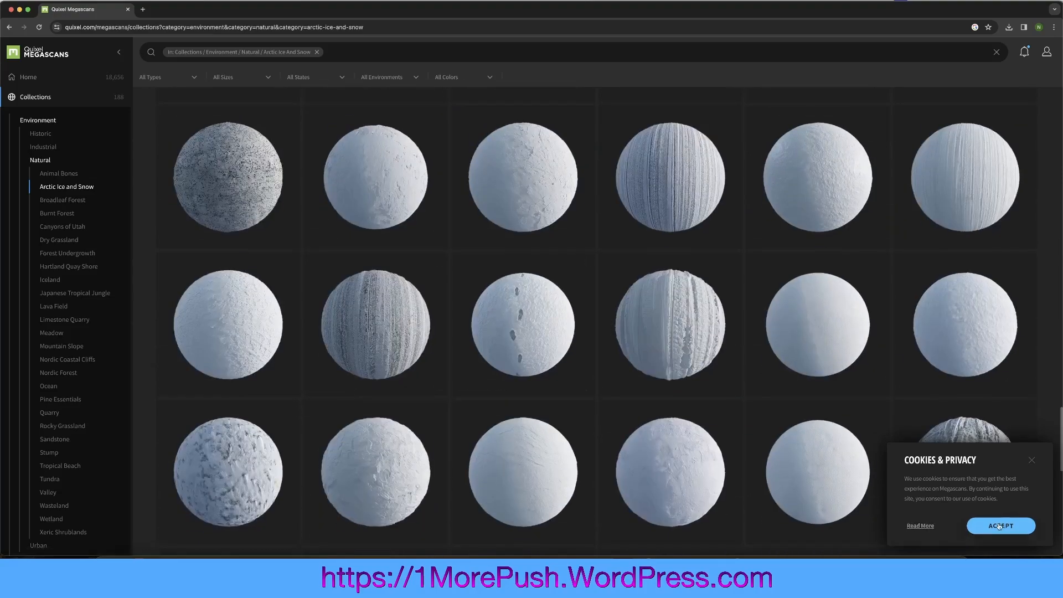
click(999, 527)
click(970, 505)
View the Snow Road surface's details, close them, and continue looking through the collection.
double_click(714, 176)
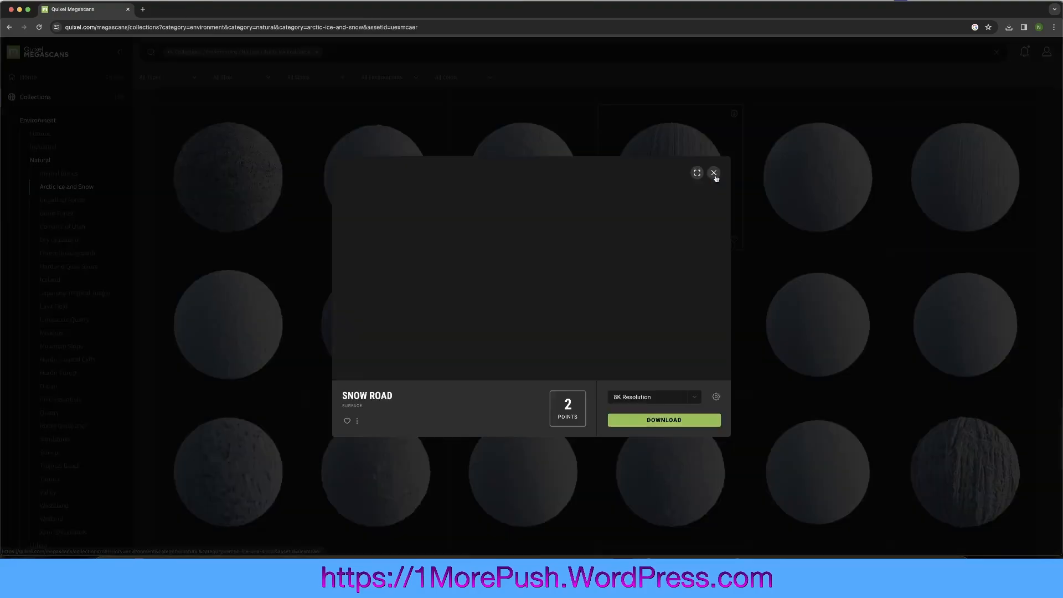
click(714, 172)
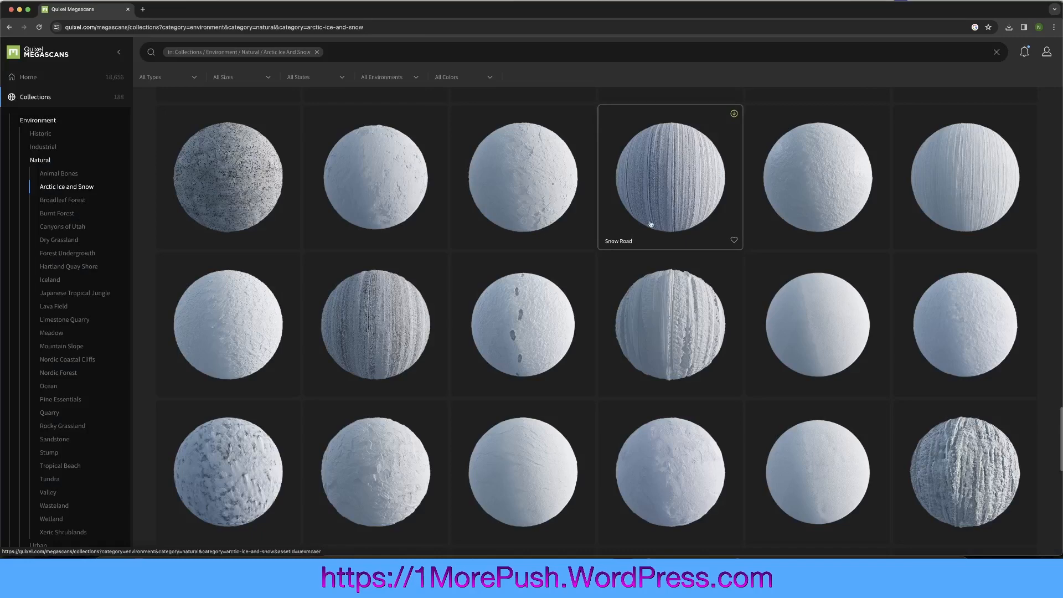
scroll(593, 277, up, 3)
scroll(593, 277, up, 5)
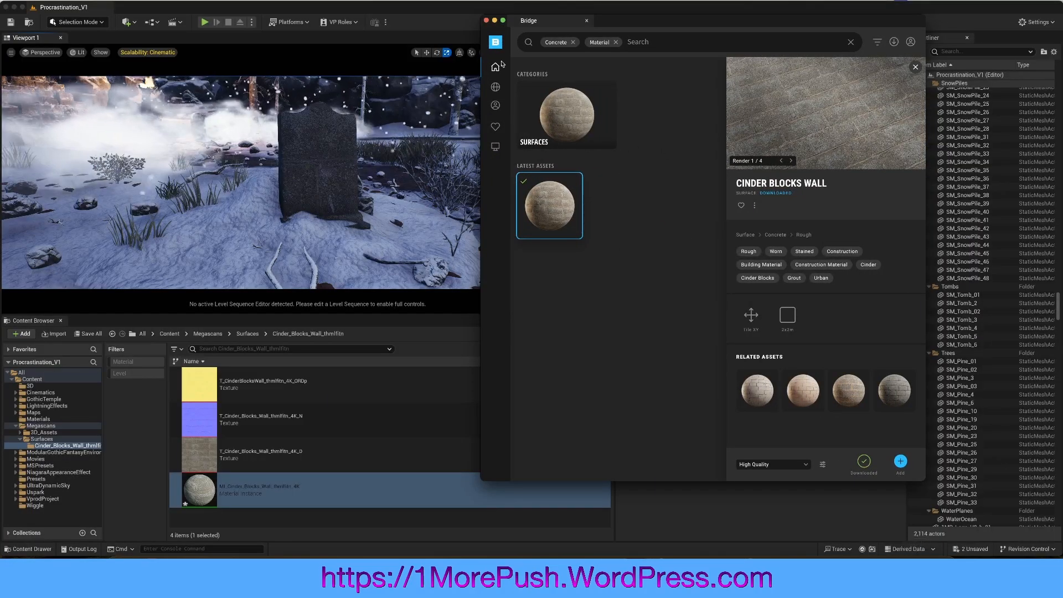
Return Bridge to its home page, and look up the Ice Cliff asset in the browser's Arctic Ice and Snow collection.
click(495, 67)
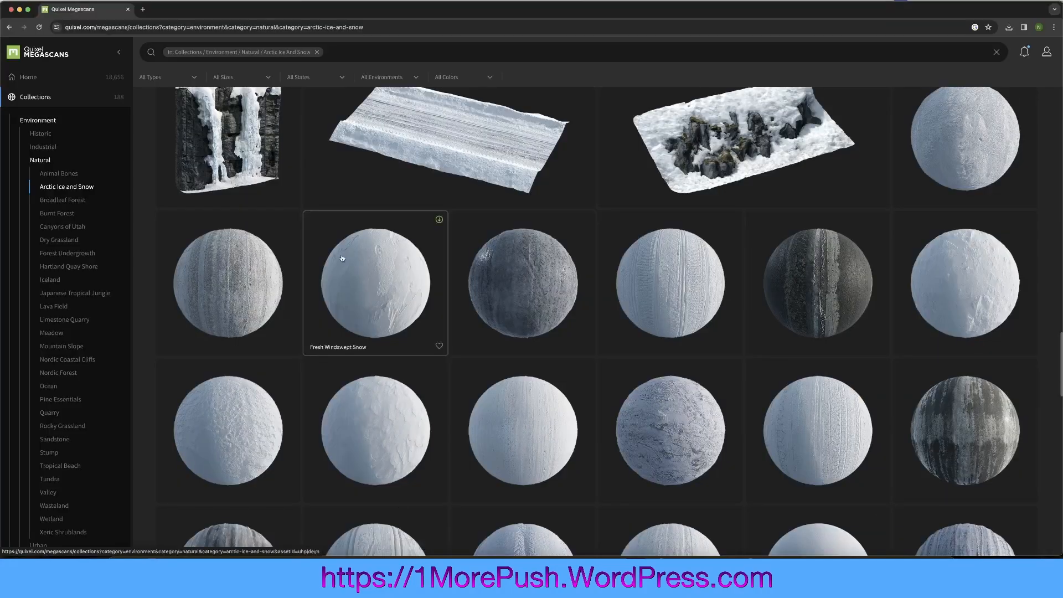
scroll(342, 258, up, 5)
scroll(342, 257, down, 4)
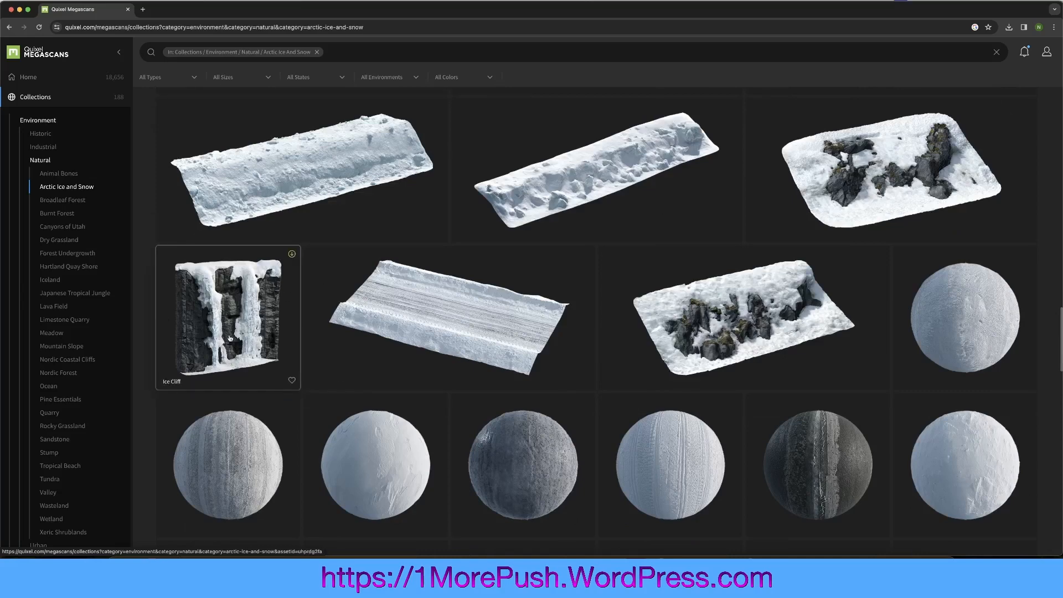
click(230, 336)
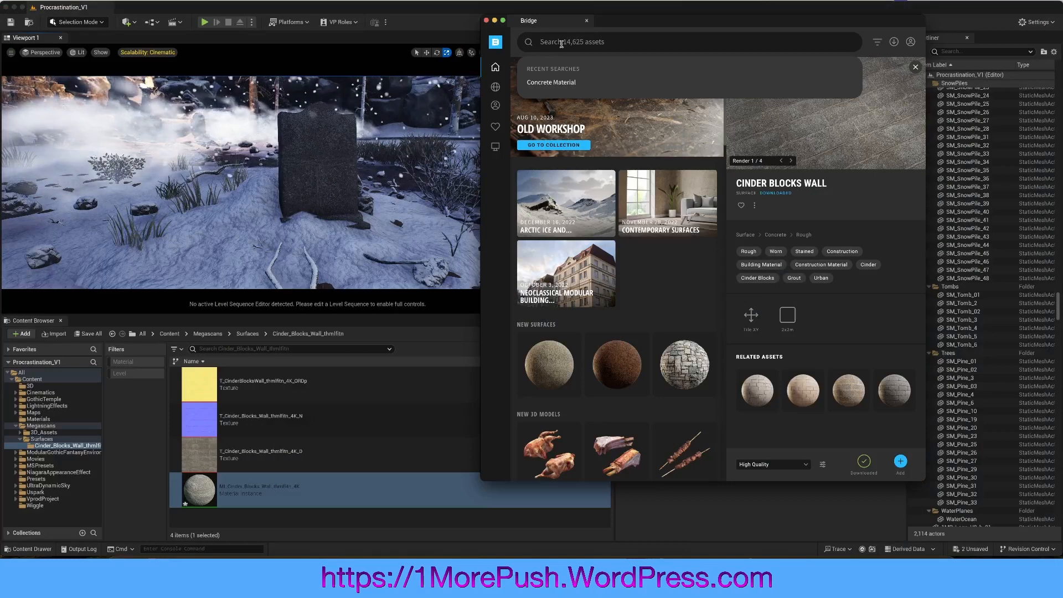
Search Bridge for "ice cliffs", download the first Ice Cliff 3D asset at High Quality, and add it to the project.
text(ice cliffs)
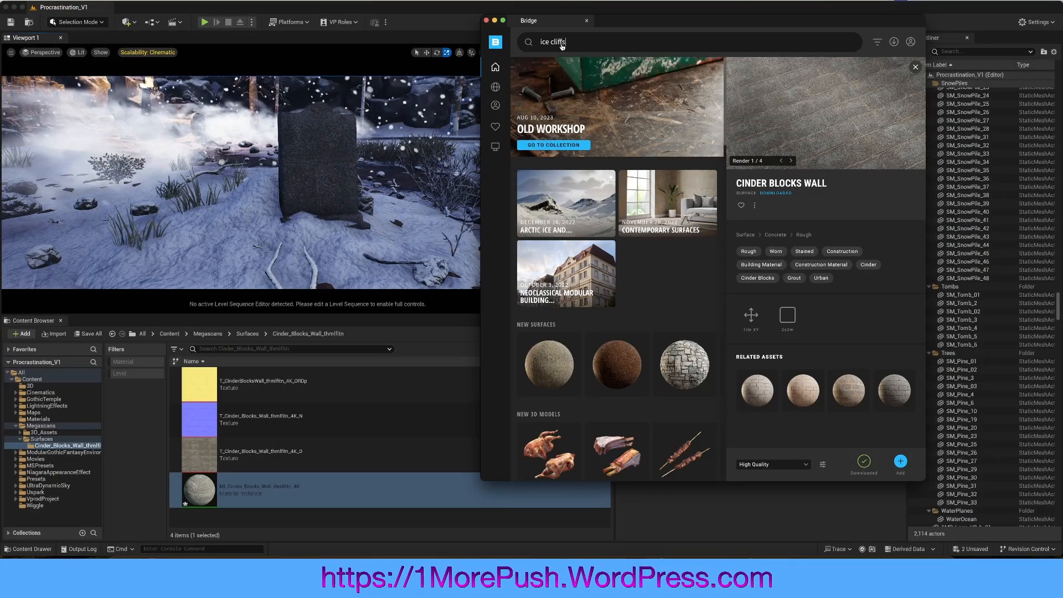
key(Return)
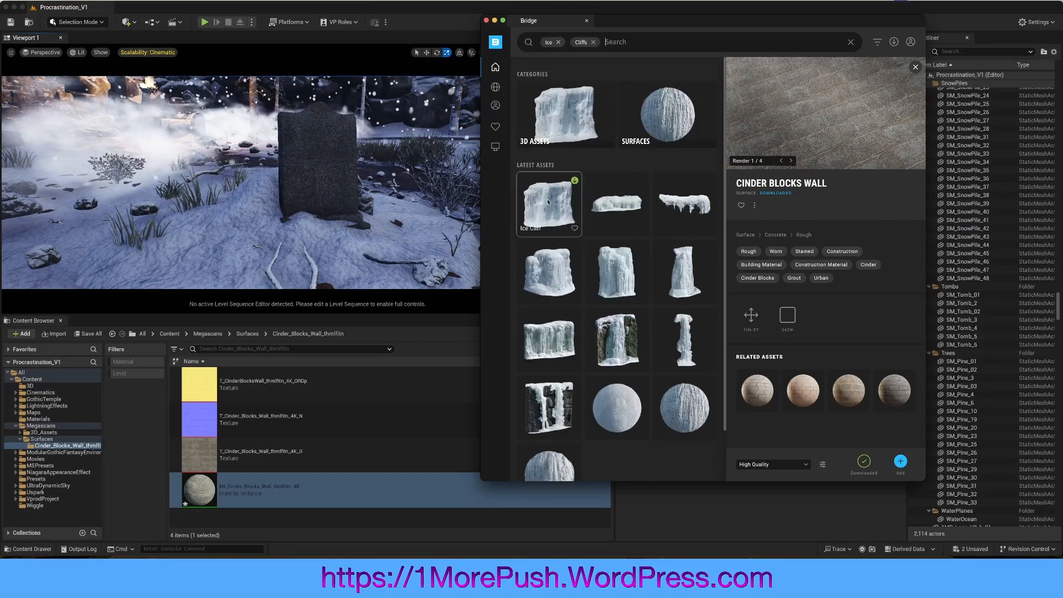
click(547, 202)
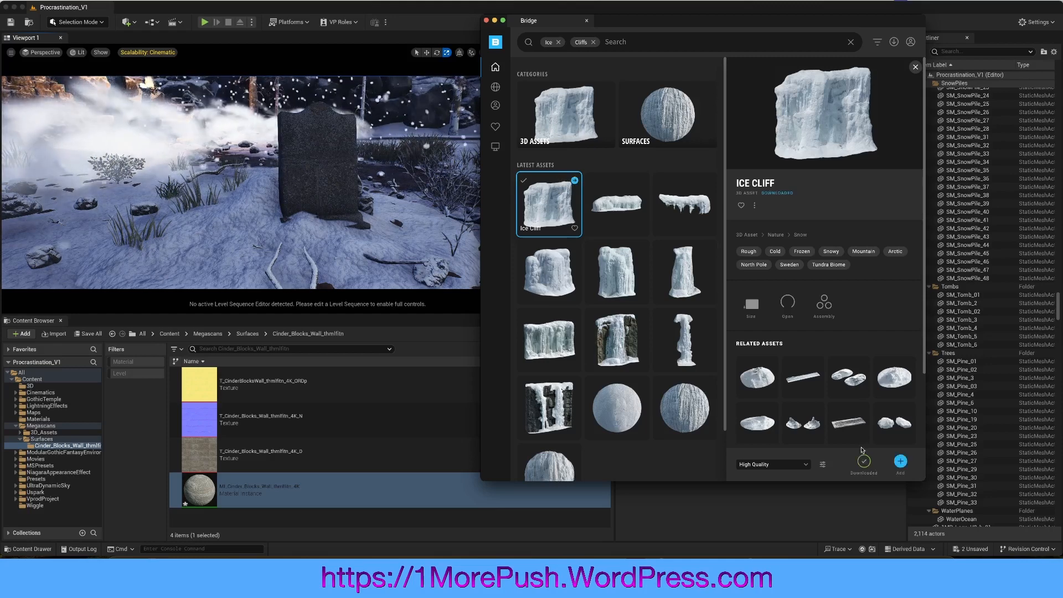
click(899, 461)
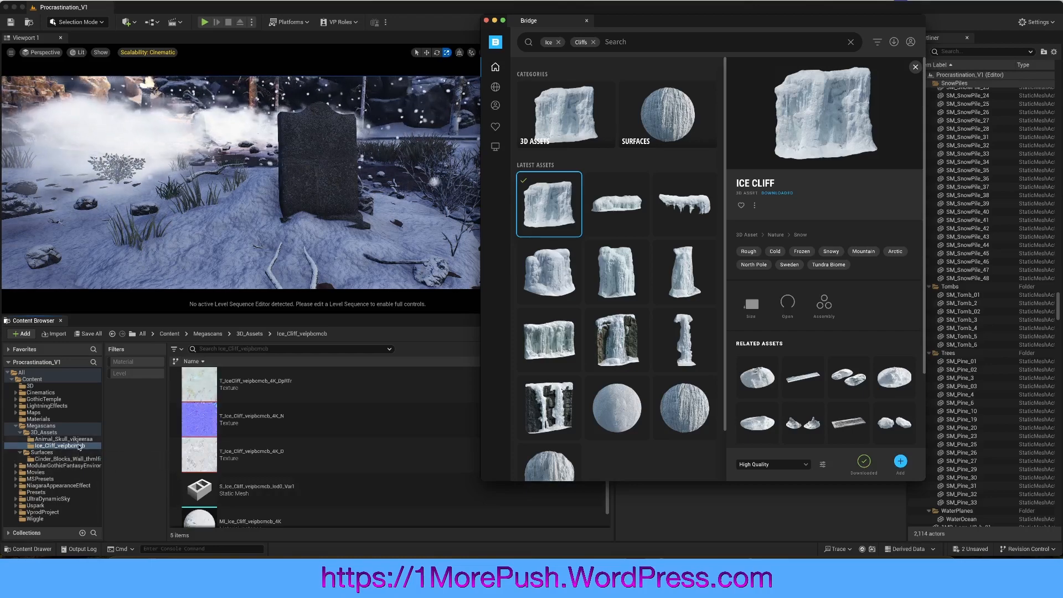
Open the Ice Cliff static mesh from the Megascans/3D_Assets folder, inspect it from several sides, and close its editor.
click(78, 452)
click(59, 445)
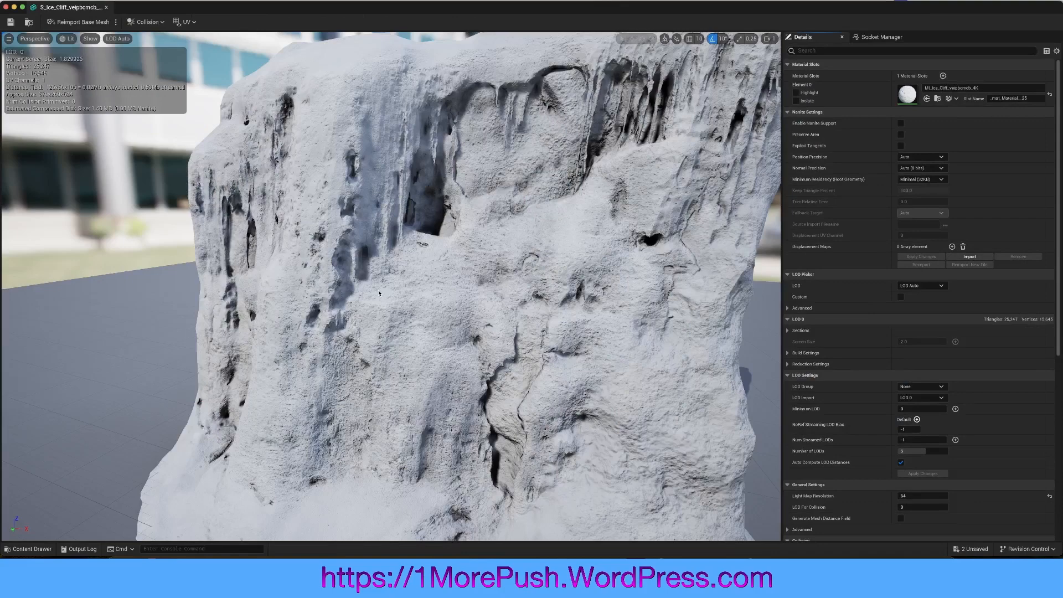
scroll(364, 282, down, 4)
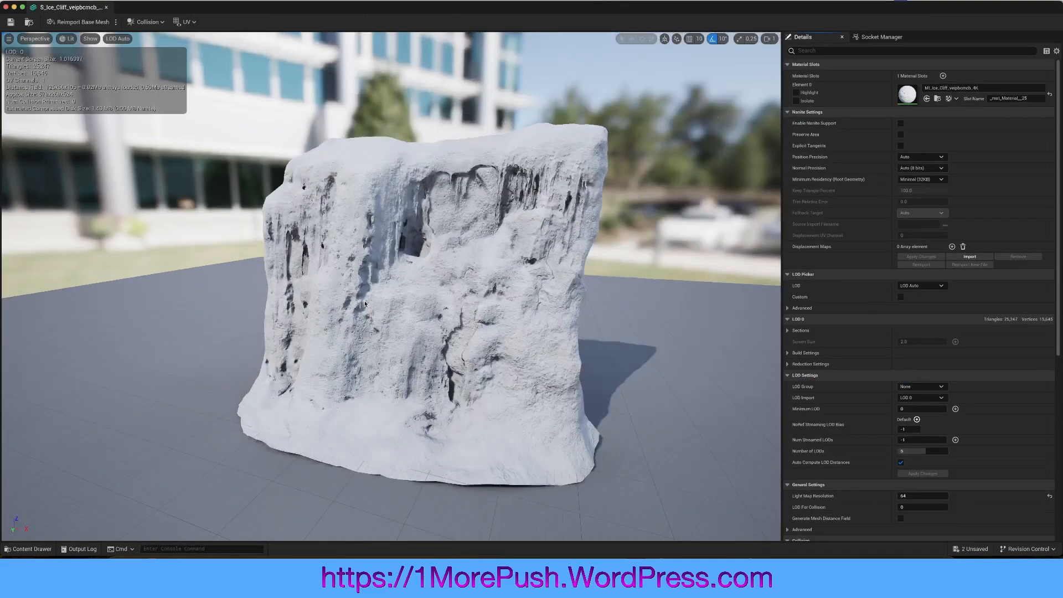
scroll(364, 303, up, 3)
drag(364, 300, 531, 298)
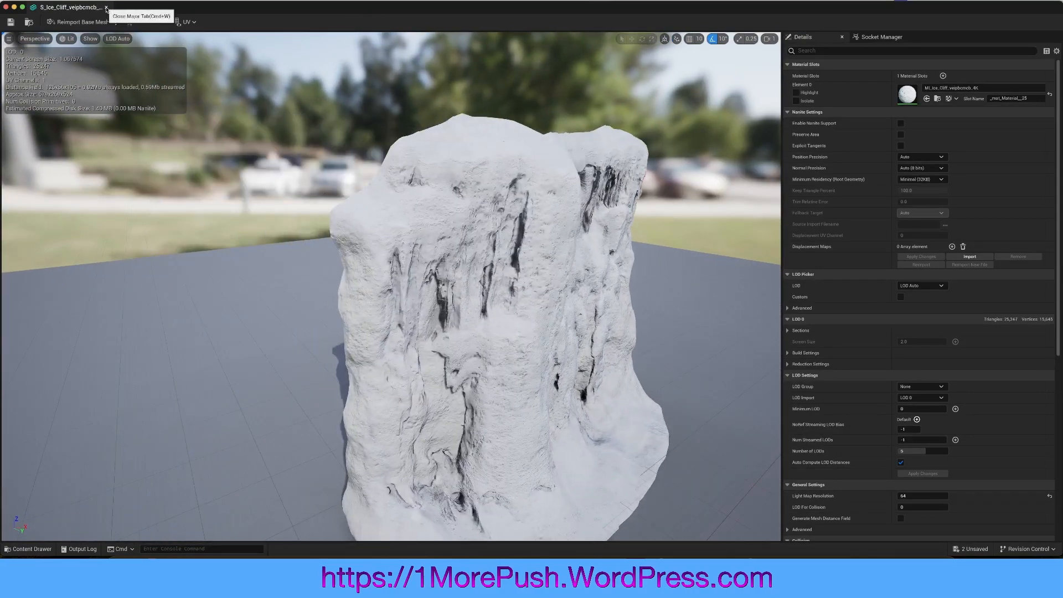
click(106, 8)
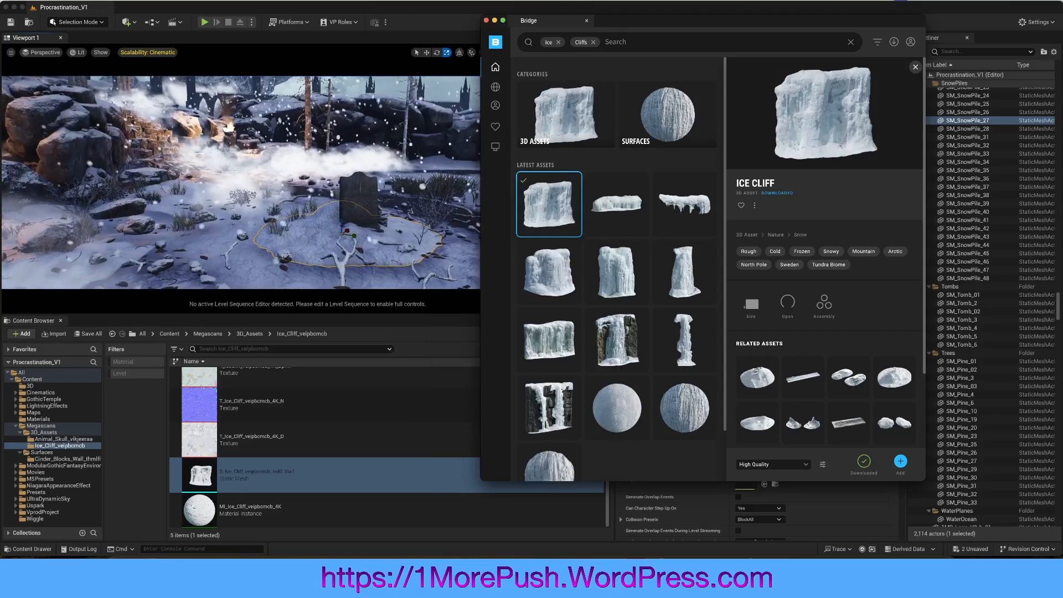
Place the Ice Cliff mesh from Bridge on the snow beside the gravestone, hide Bridge, and enlarge the level viewport.
drag(555, 212, 258, 280)
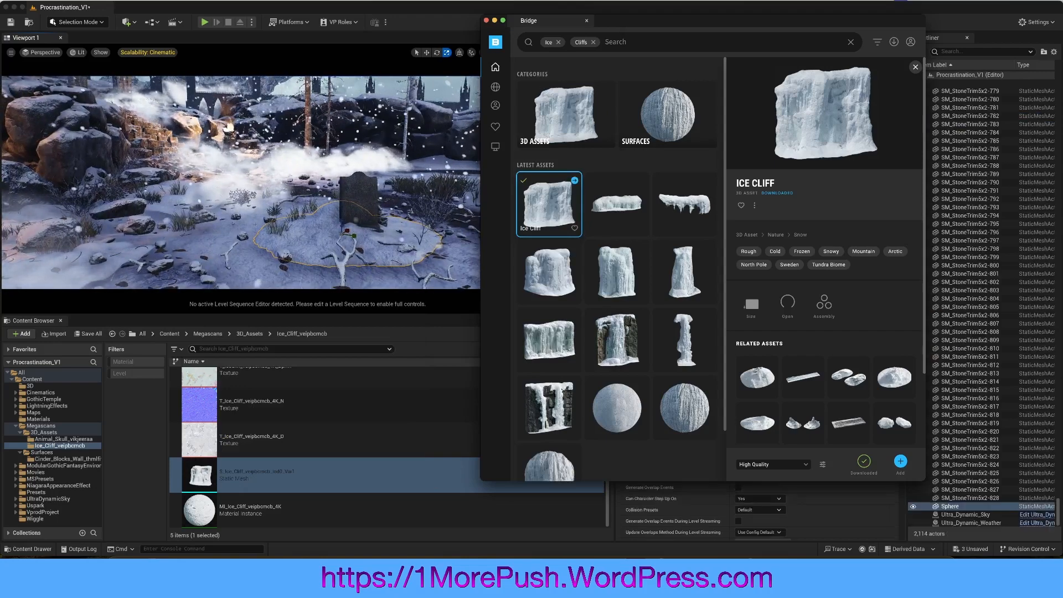
right_drag(255, 277, 288, 276)
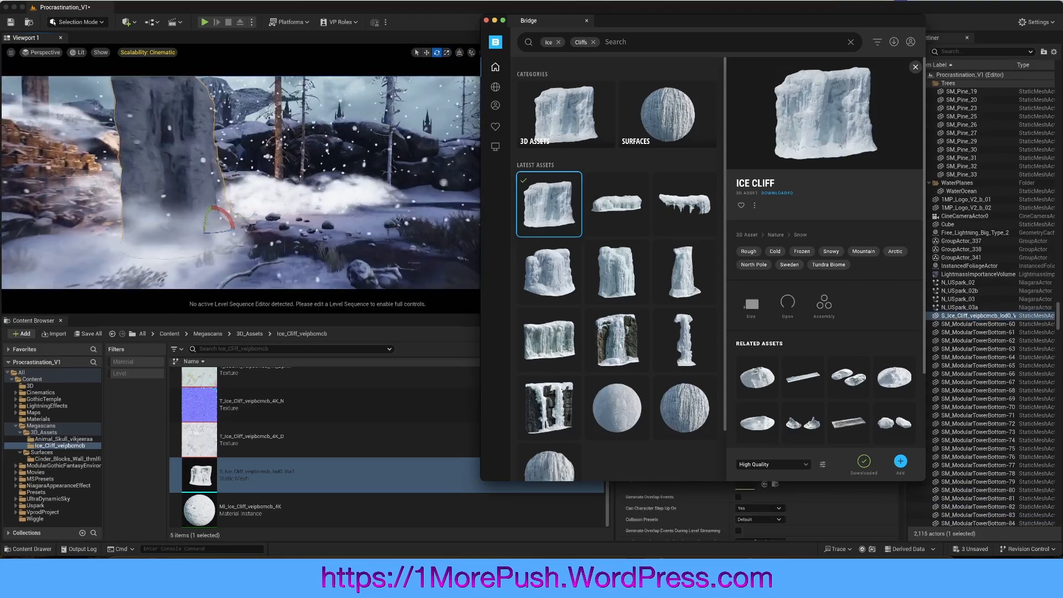
click(494, 20)
drag(387, 314, 388, 457)
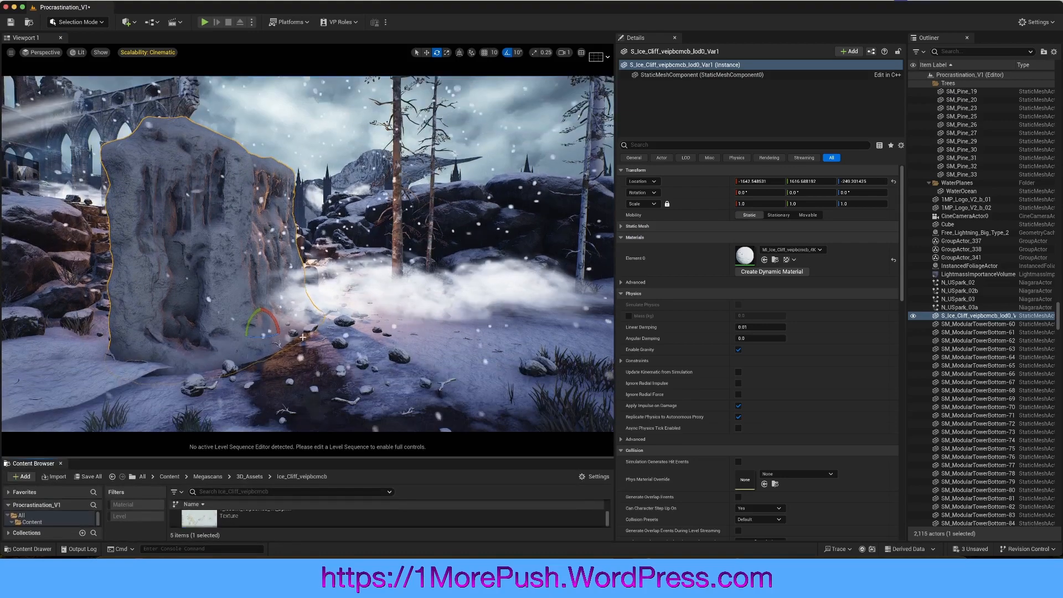
Switch the viewport to game view and examine the placed ice cliff up close from different angles.
scroll(361, 345, up, 3)
right_drag(360, 345, 327, 345)
key(g)
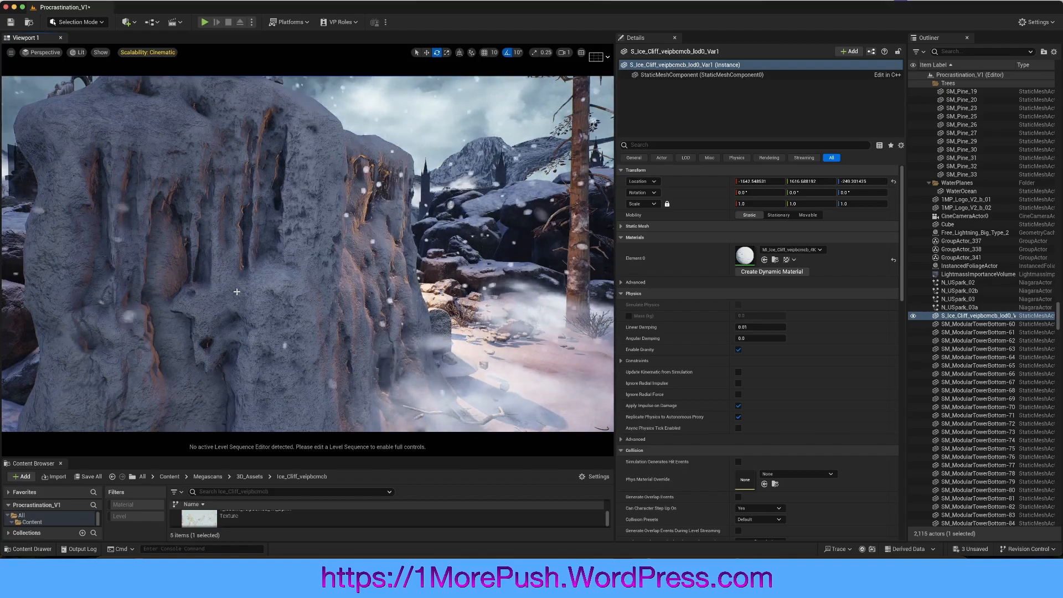
alt+drag(236, 291, 188, 291)
right_drag(188, 291, 301, 236)
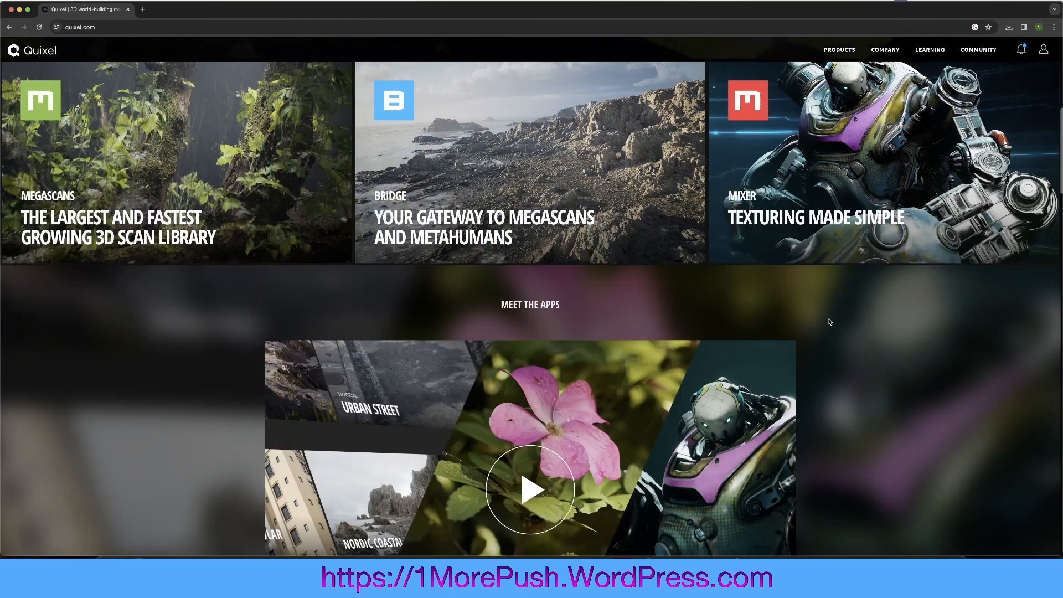
Switch to the web browser, open the Mixer page on the Quixel site, and look over its introduction.
click(784, 99)
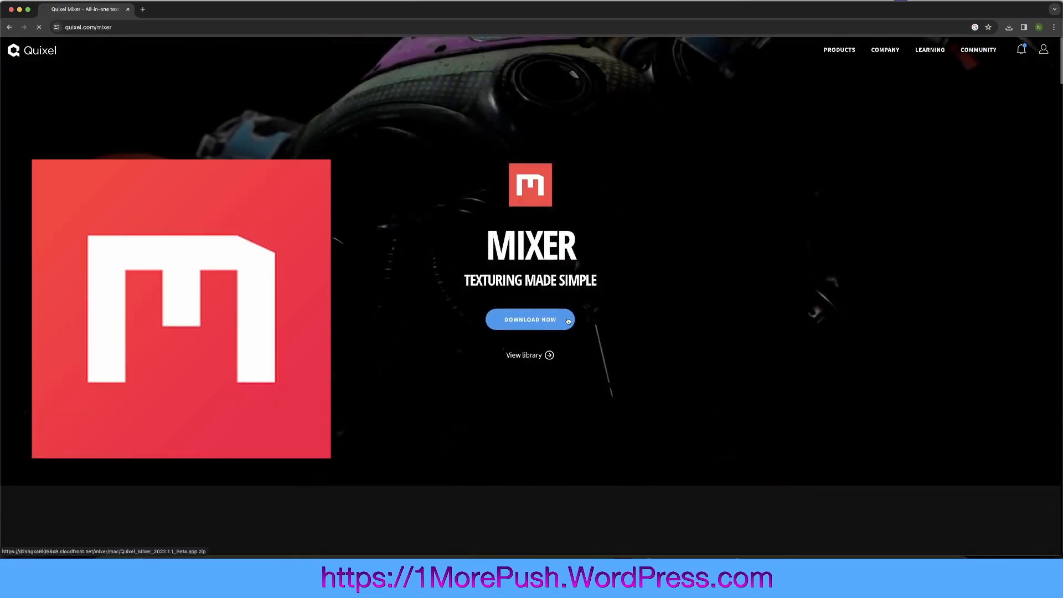
click(567, 320)
scroll(567, 321, down, 5)
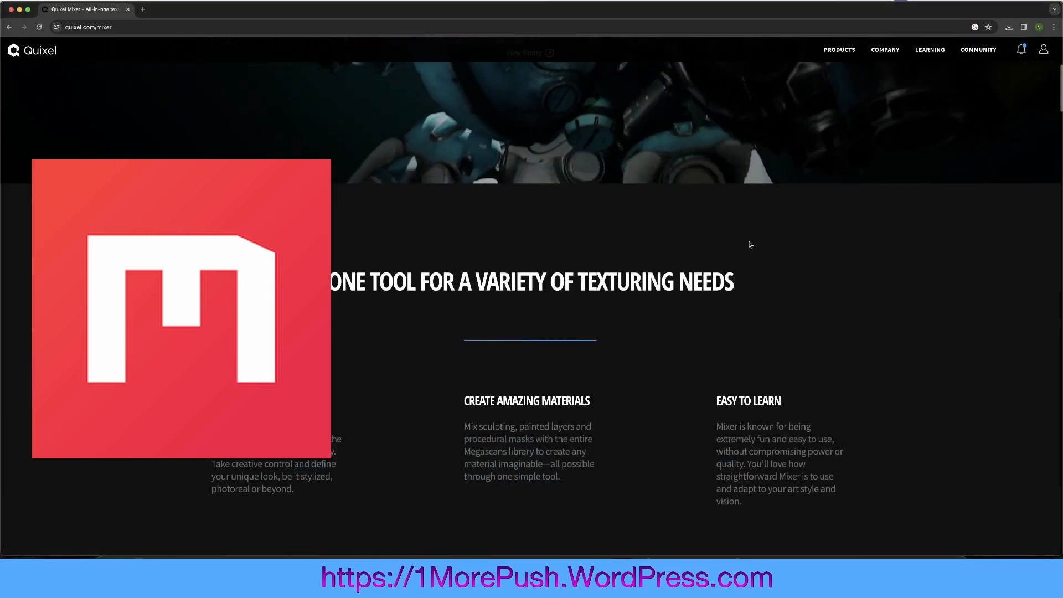
scroll(772, 228, up, 5)
scroll(772, 229, down, 3)
scroll(771, 233, down, 3)
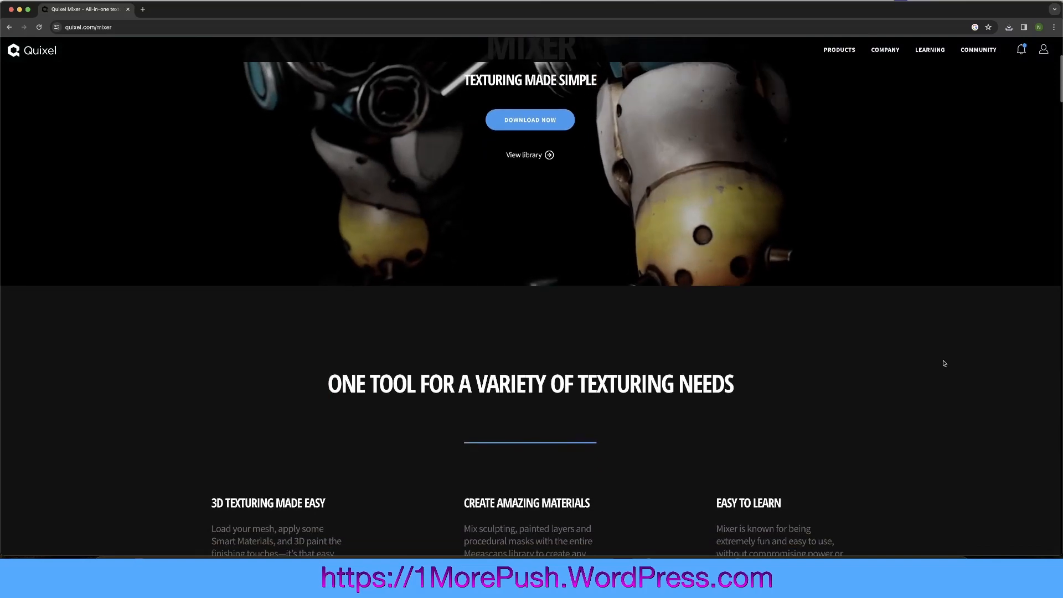
scroll(874, 319, down, 2)
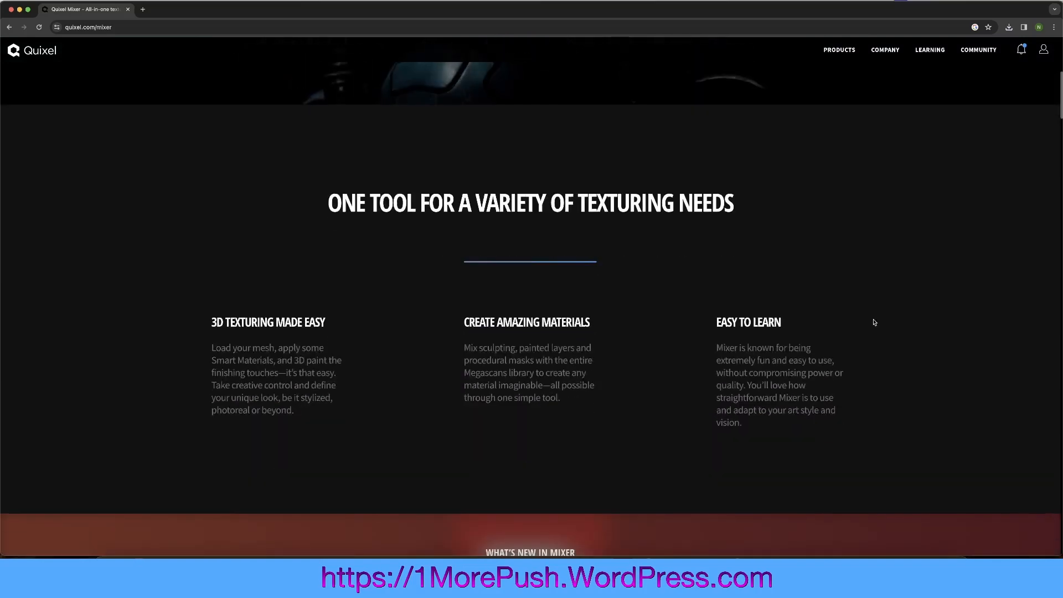
scroll(874, 322, down, 2)
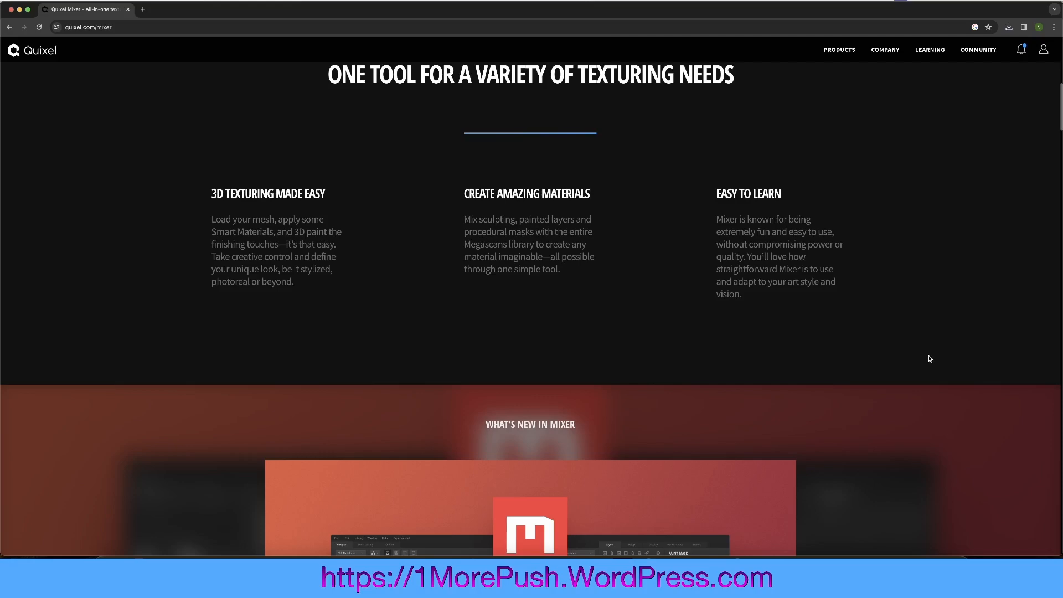
Read through the Mixer page's feature sections, from What's New in Mixer to Join a Vibrant and Open Ecosystem.
scroll(933, 357, down, 3)
scroll(934, 355, down, 8)
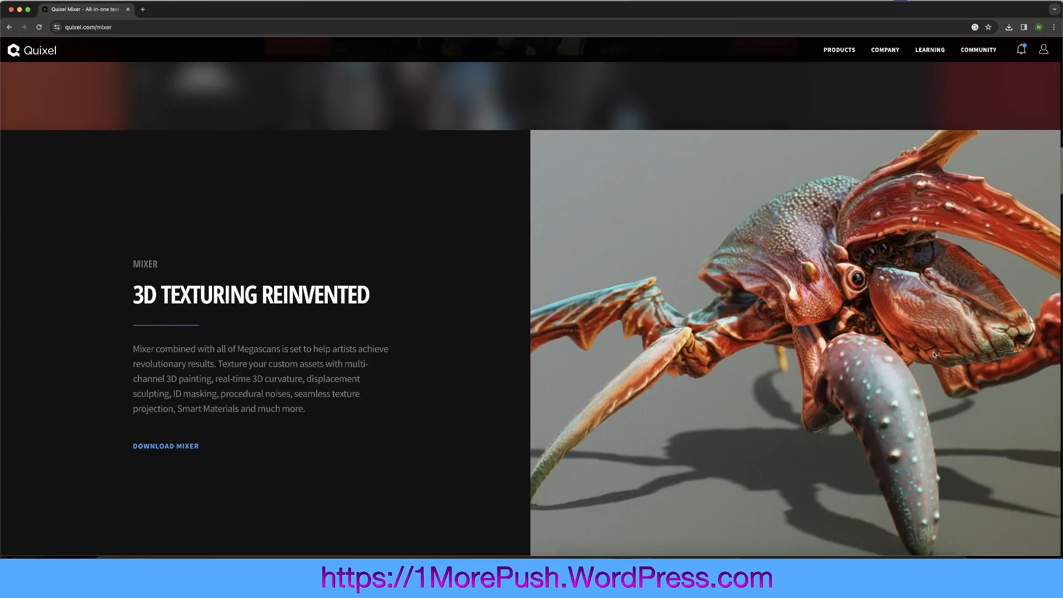
scroll(939, 395, down, 3)
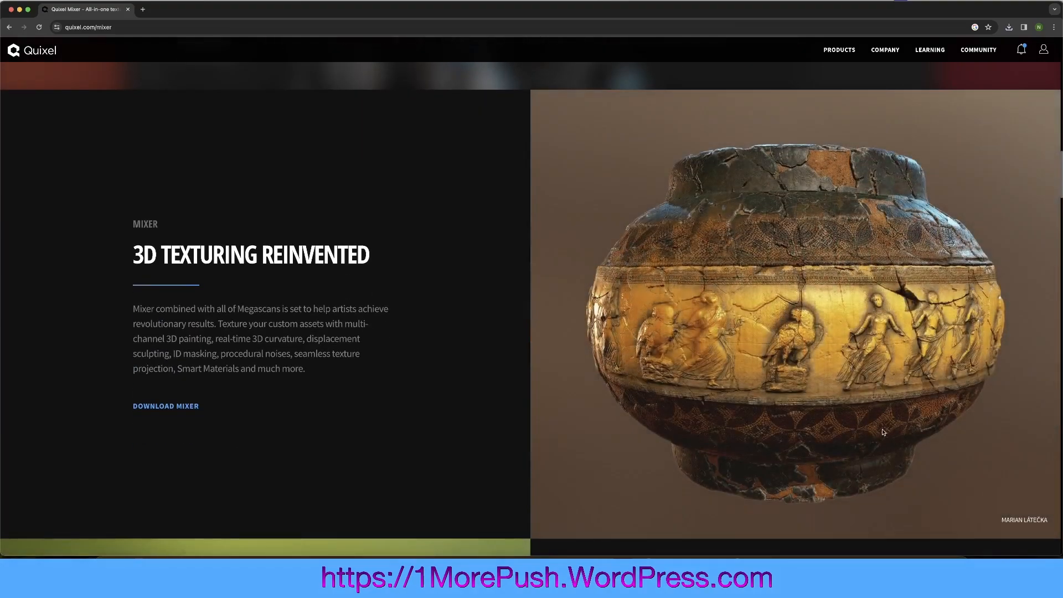
scroll(880, 404, down, 7)
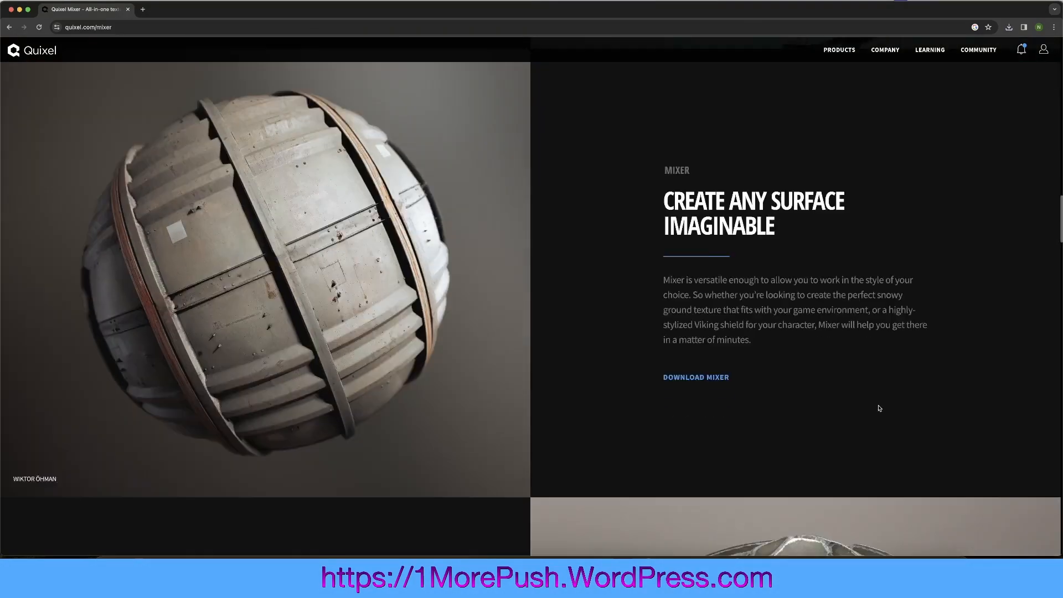
scroll(474, 275, down, 3)
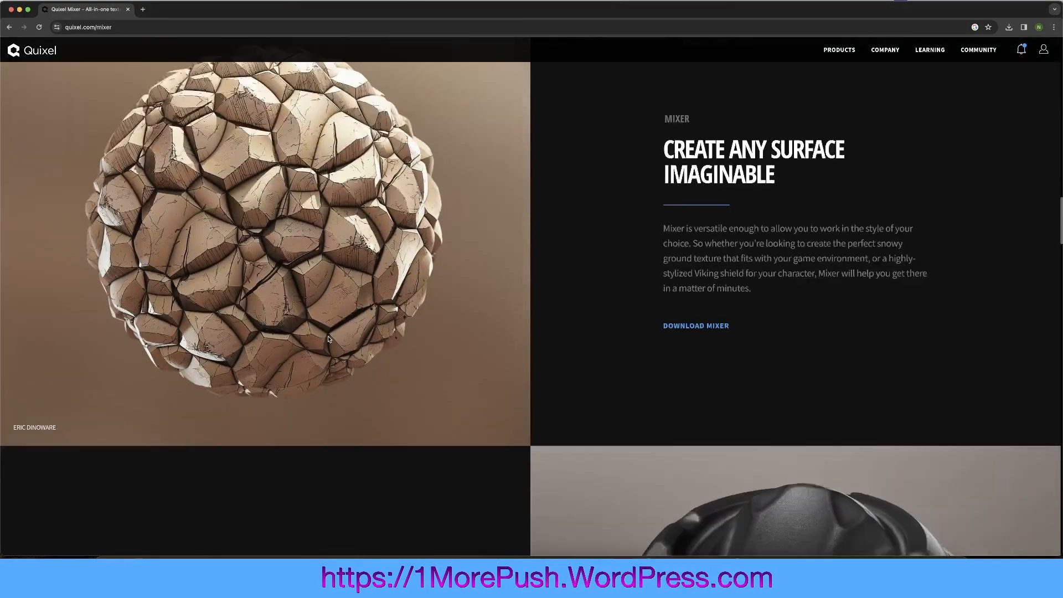
scroll(421, 316, down, 6)
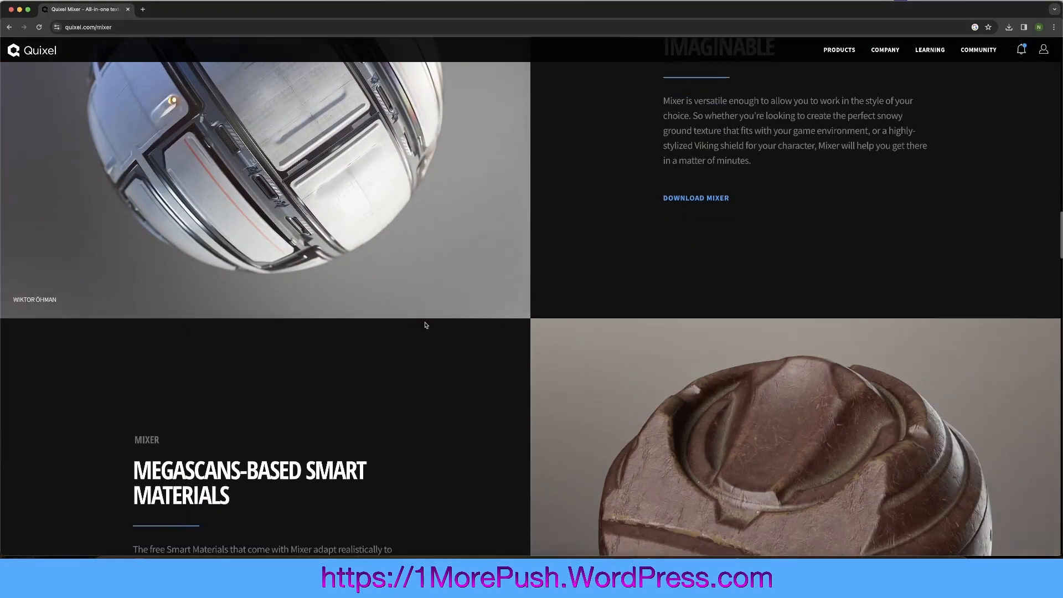
scroll(415, 310, down, 8)
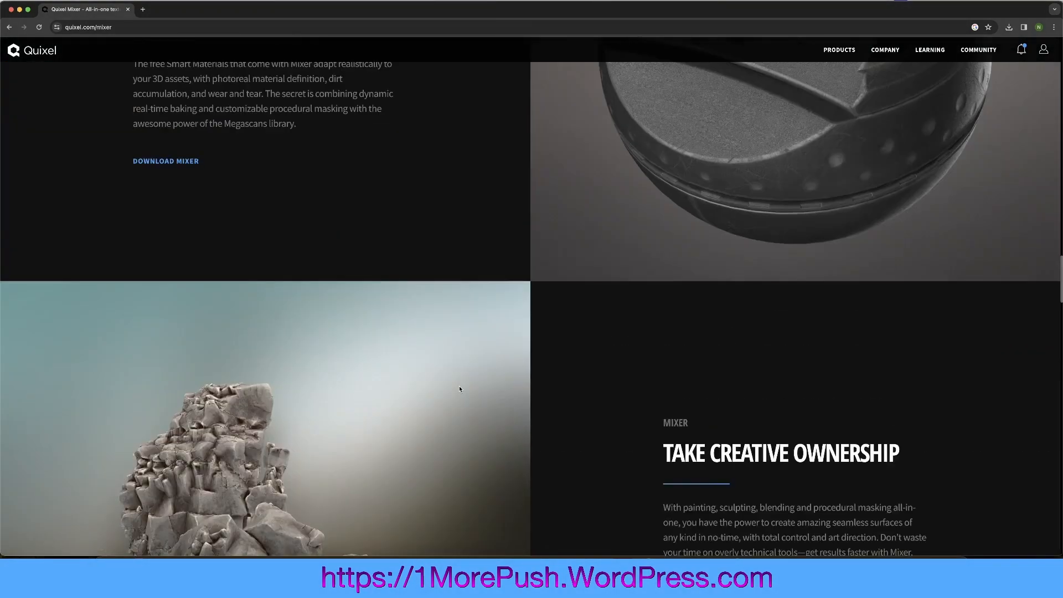
scroll(459, 388, down, 10)
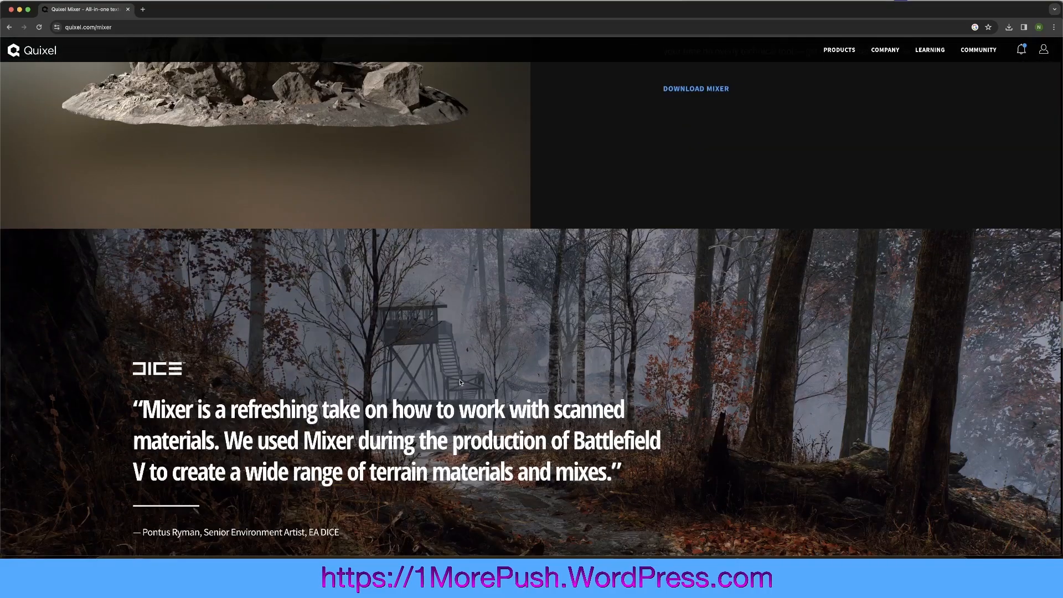
scroll(458, 386, down, 7)
scroll(457, 387, down, 11)
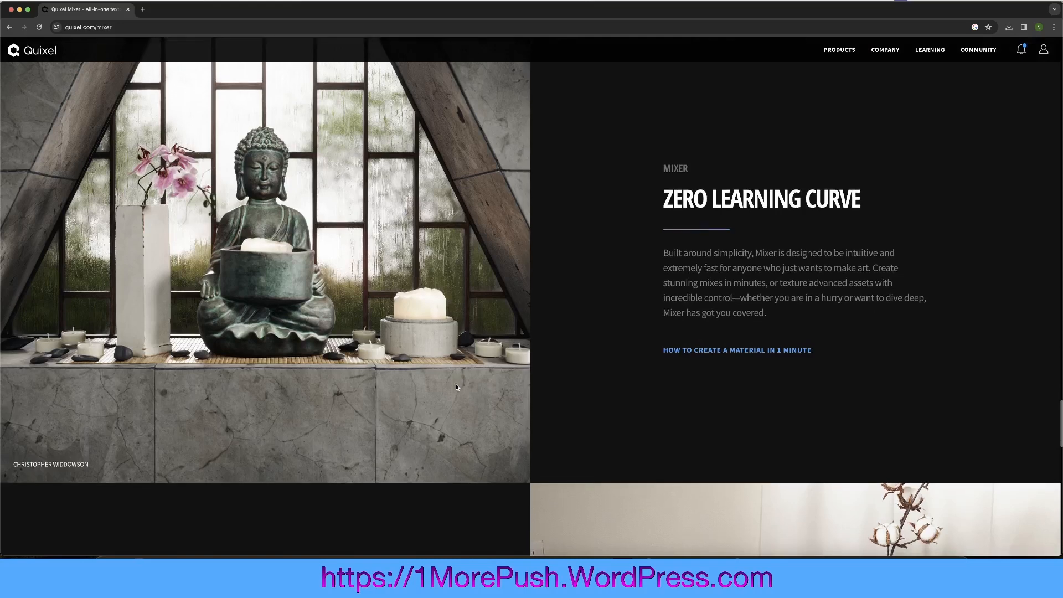
scroll(458, 387, down, 15)
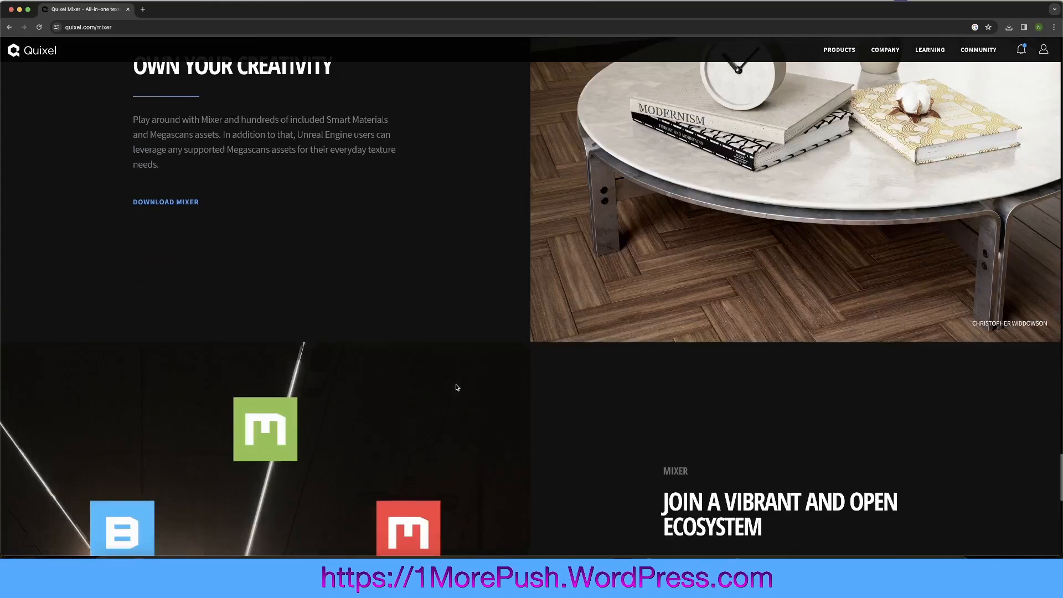
Open the downloaded Quixel Mixer package and go through its setup wizard, keeping the default Mixer files path.
scroll(457, 387, up, 2)
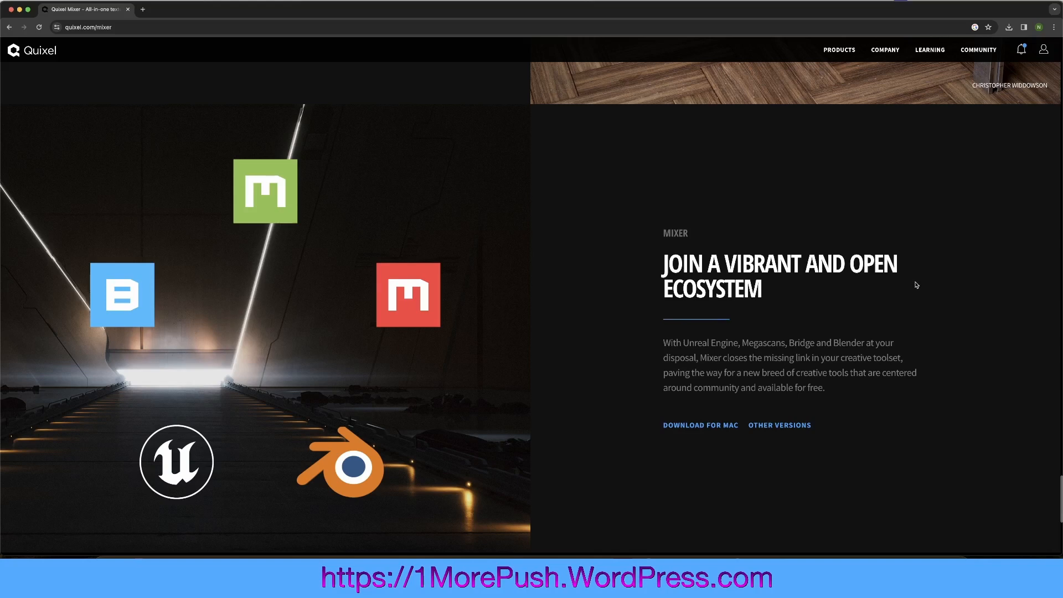
scroll(915, 285, down, 2)
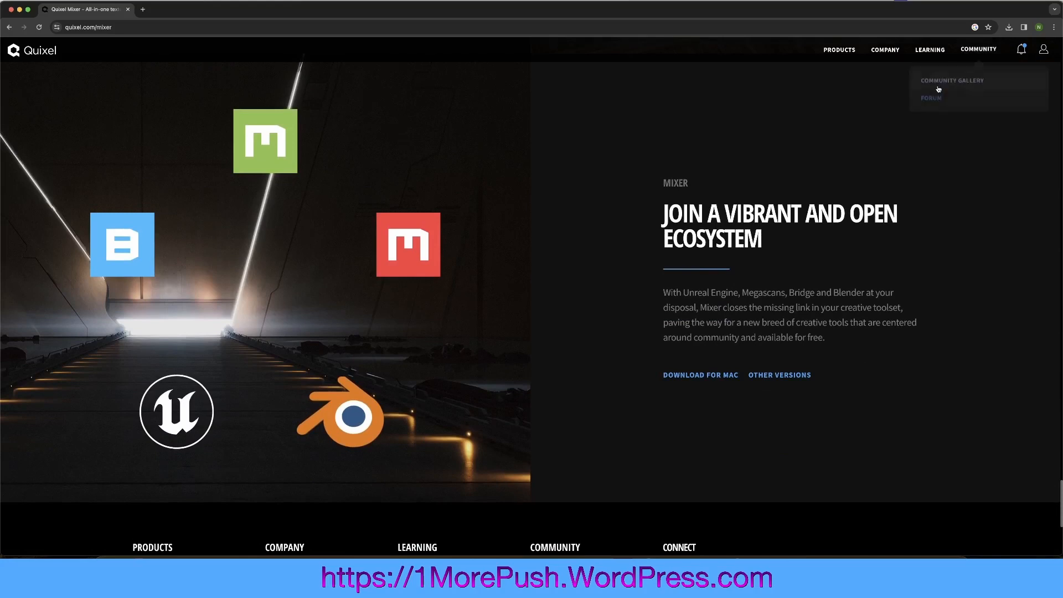
click(1008, 30)
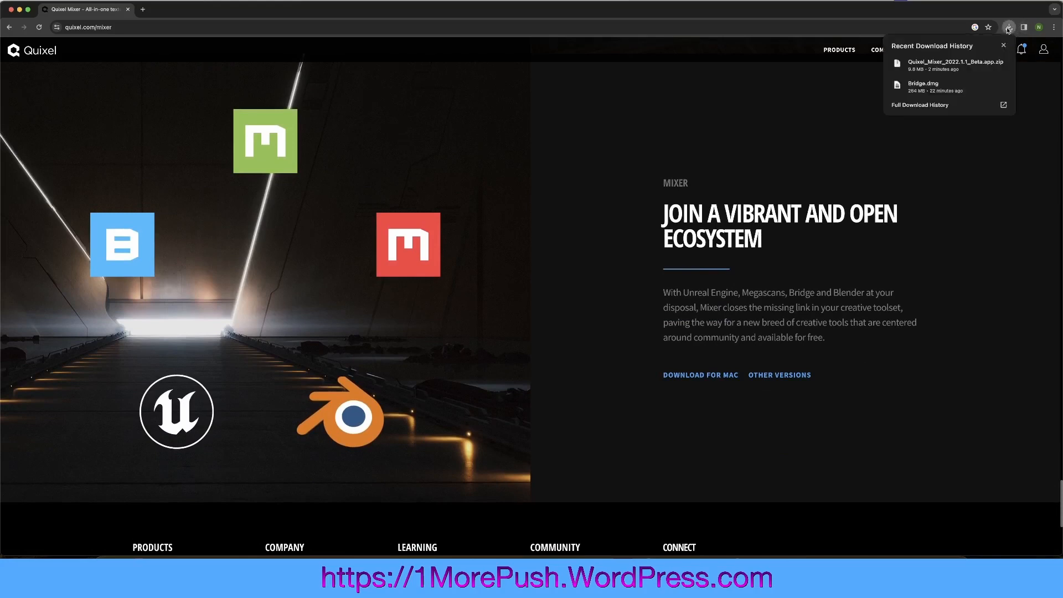
click(957, 73)
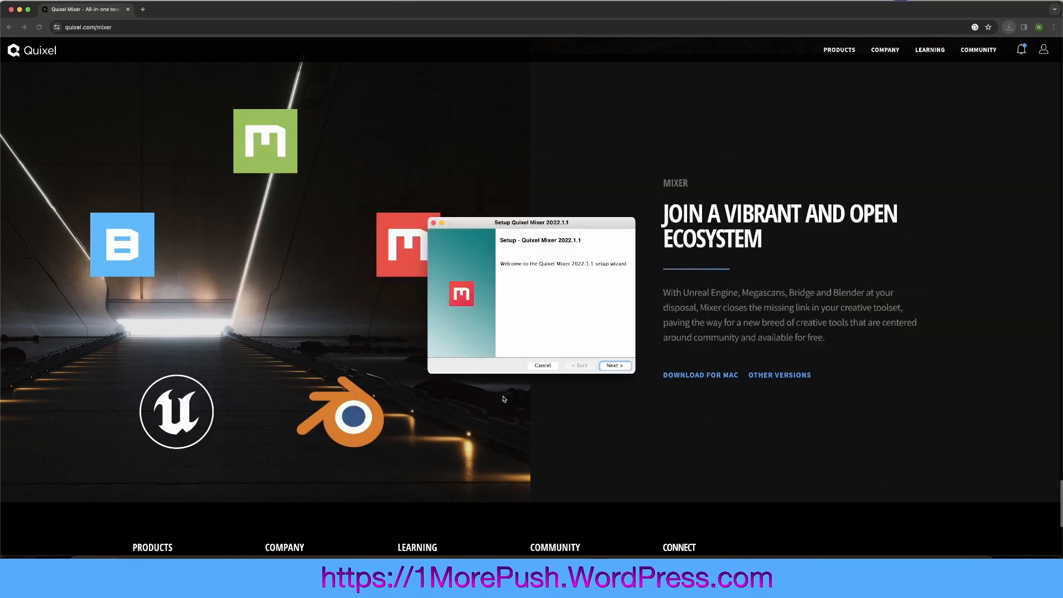
click(615, 365)
click(616, 365)
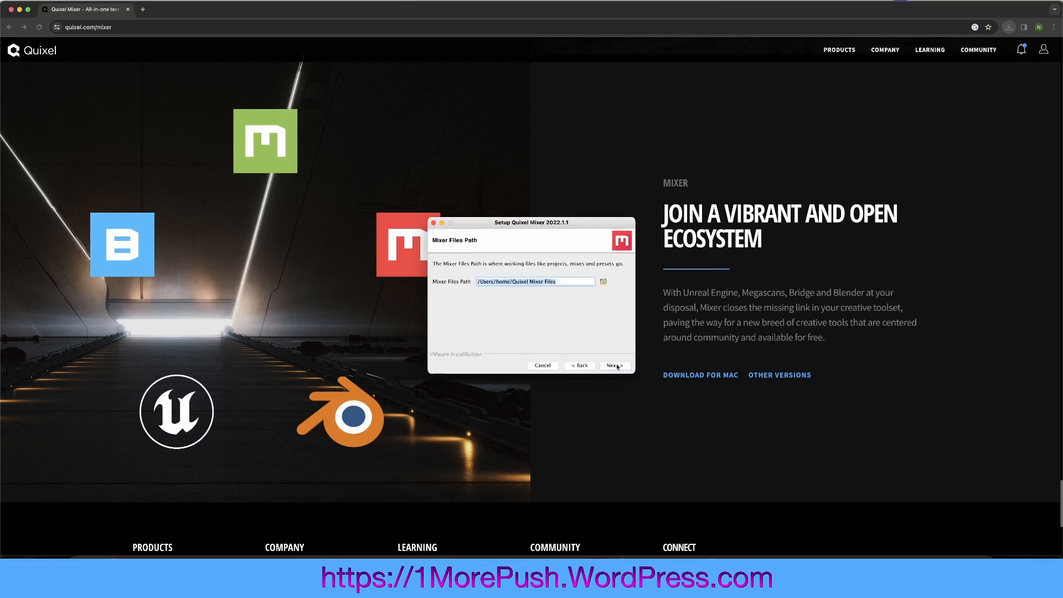
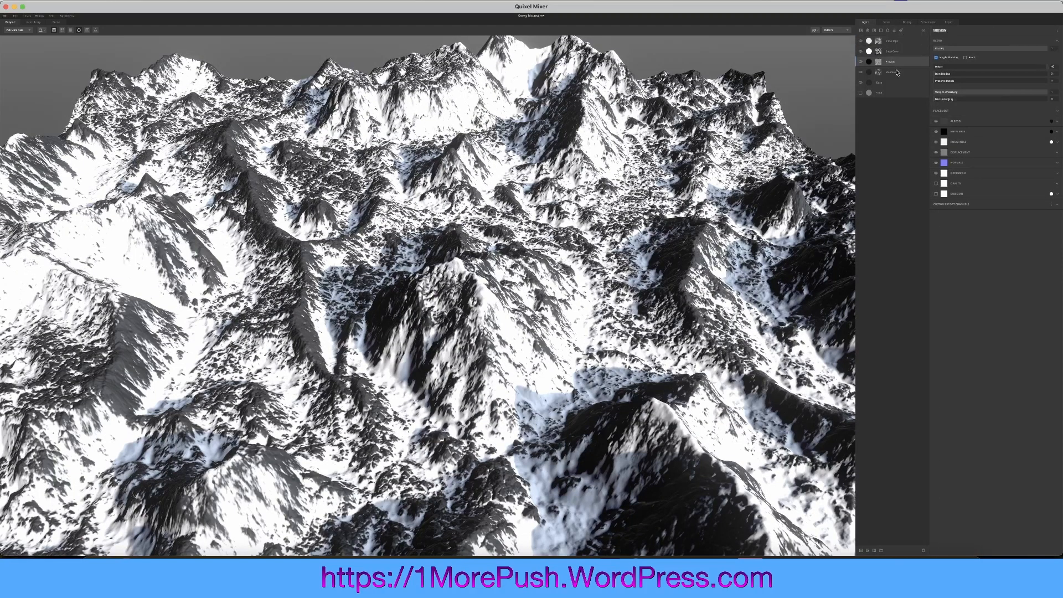
In Quixel Mixer, hide the upper five layers one by one, from Snow Tops down to Base.
click(895, 83)
click(892, 42)
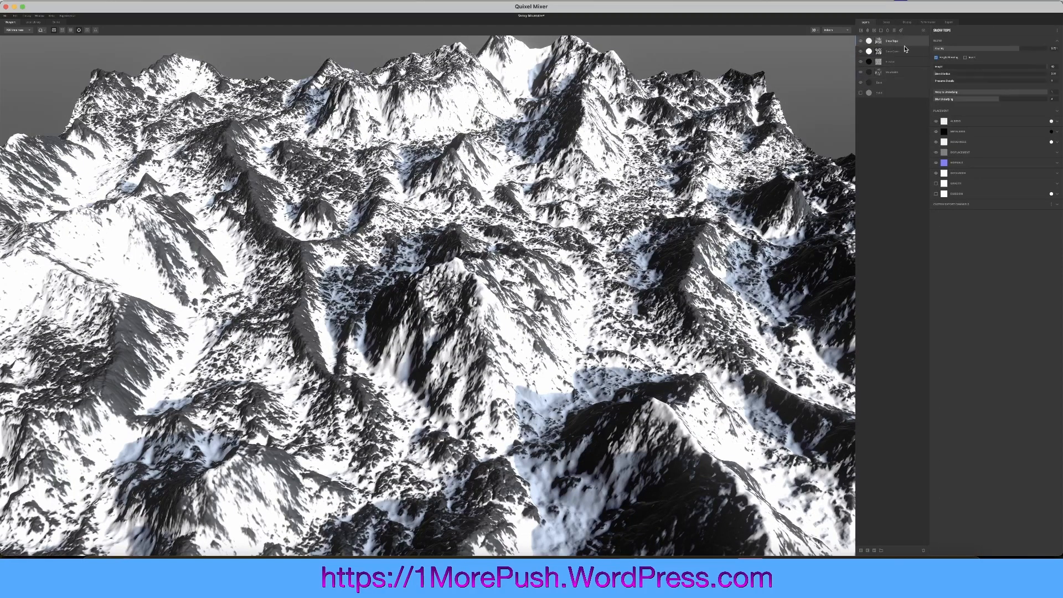
click(862, 42)
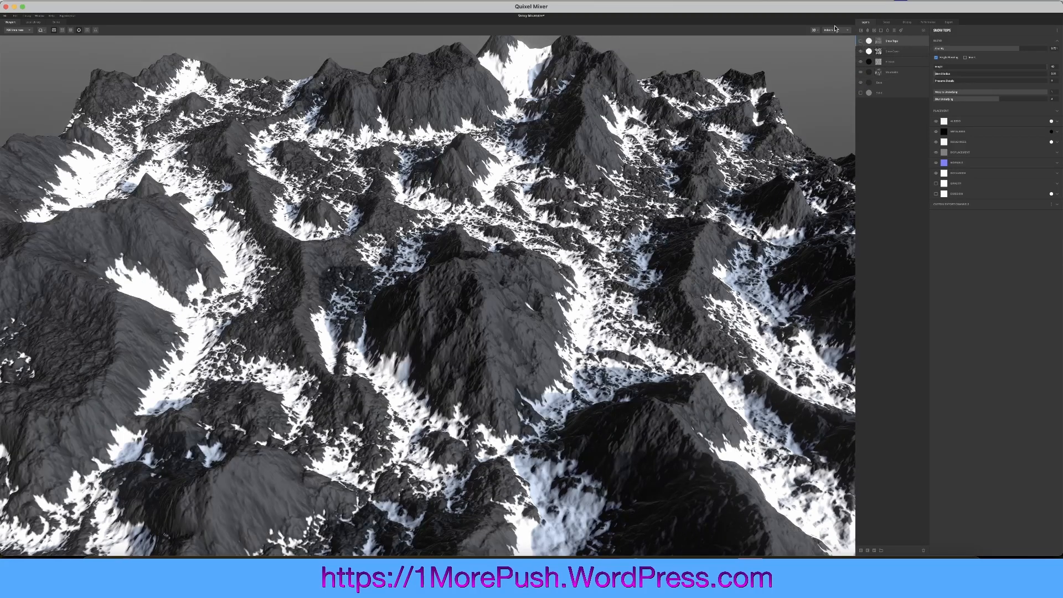
click(861, 52)
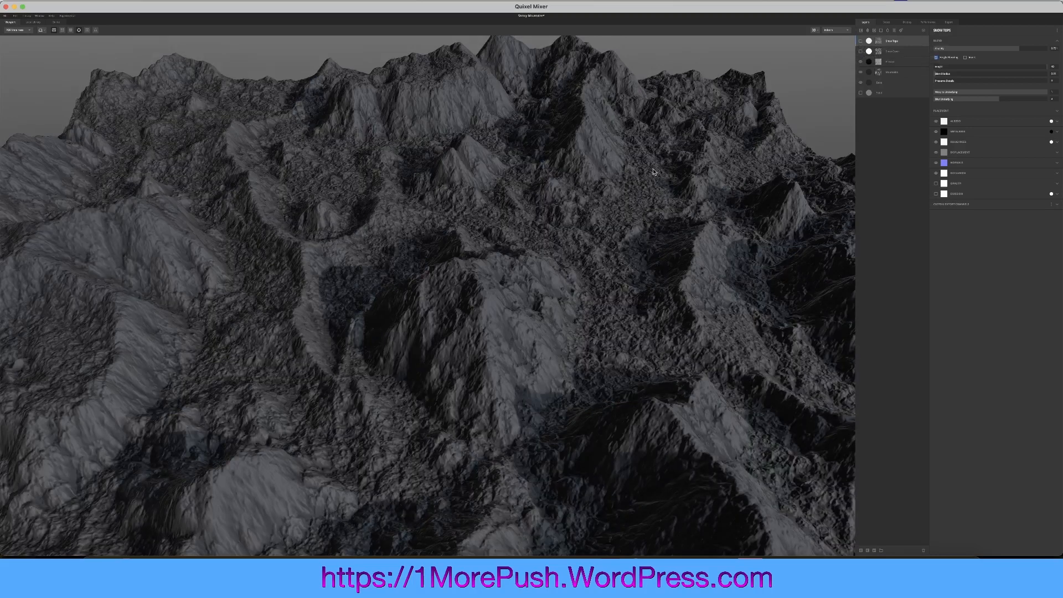
click(859, 64)
click(860, 62)
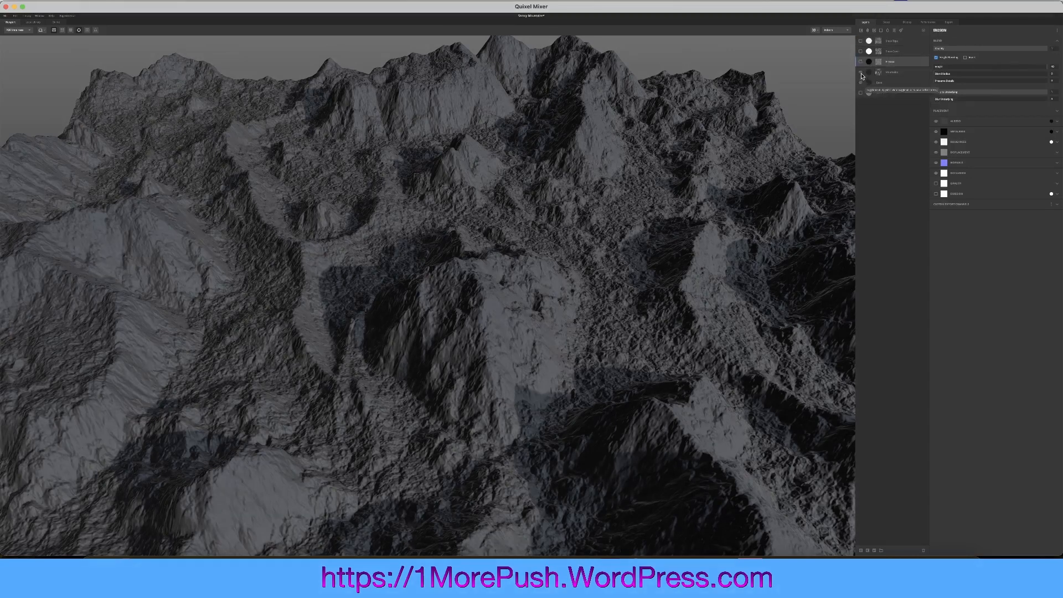
click(860, 72)
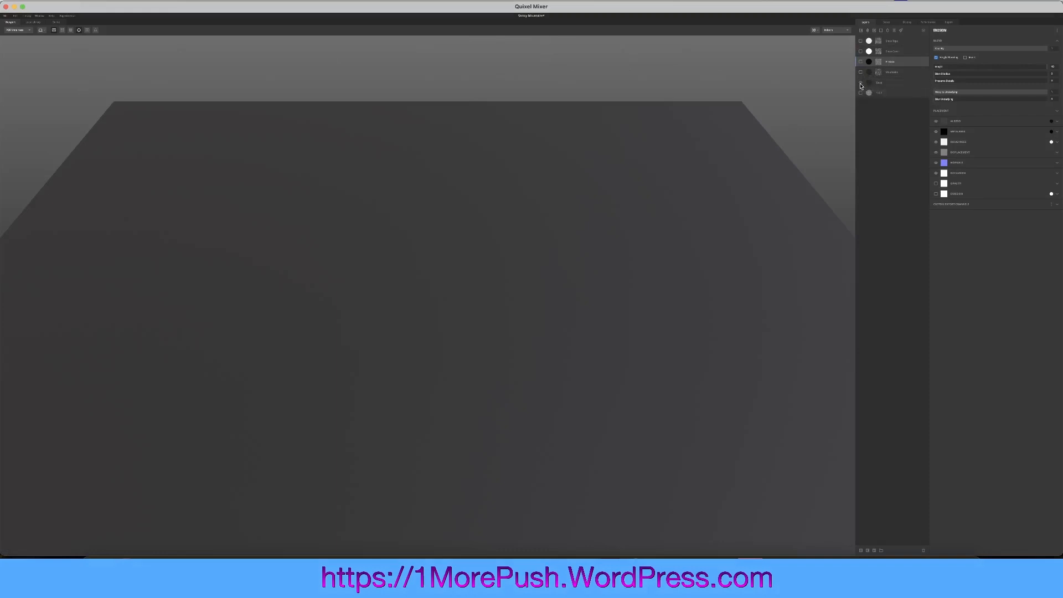
click(860, 83)
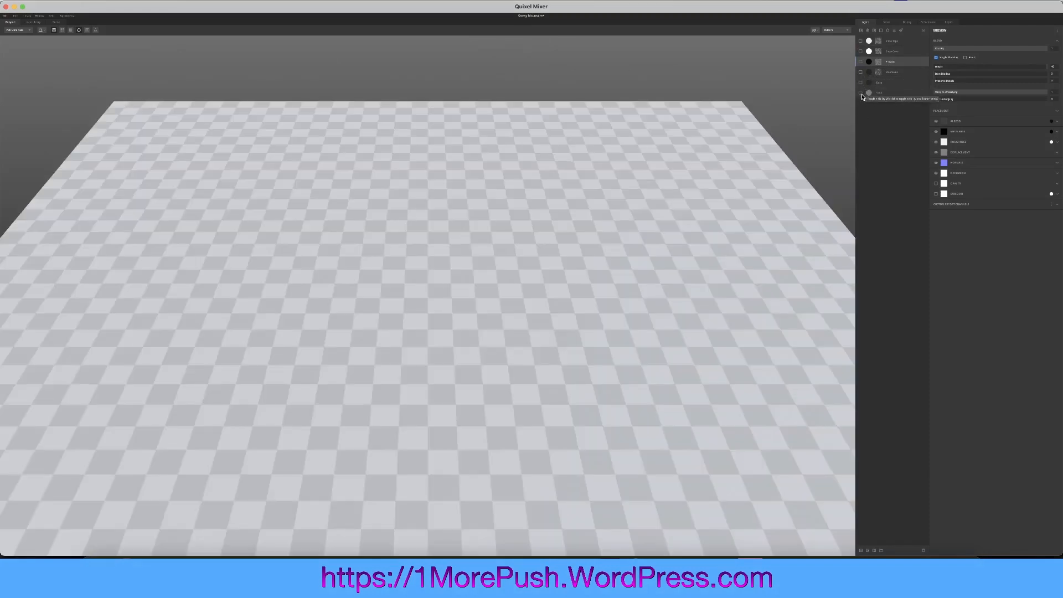
Compare the plane with the lowest layer and with the Base layer shown, and leave only Base visible and selected.
click(861, 93)
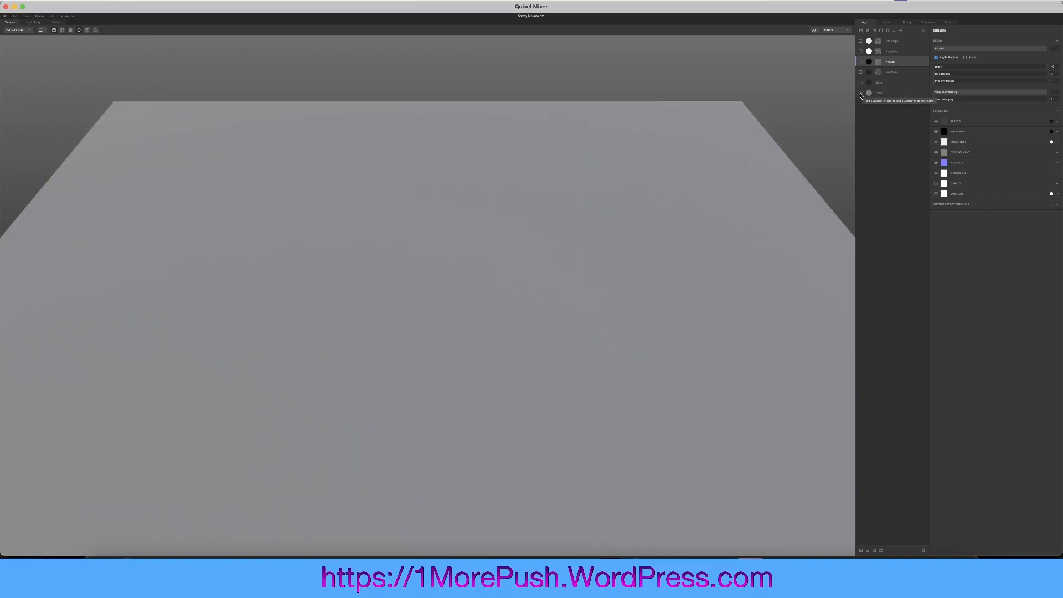
click(861, 93)
click(860, 83)
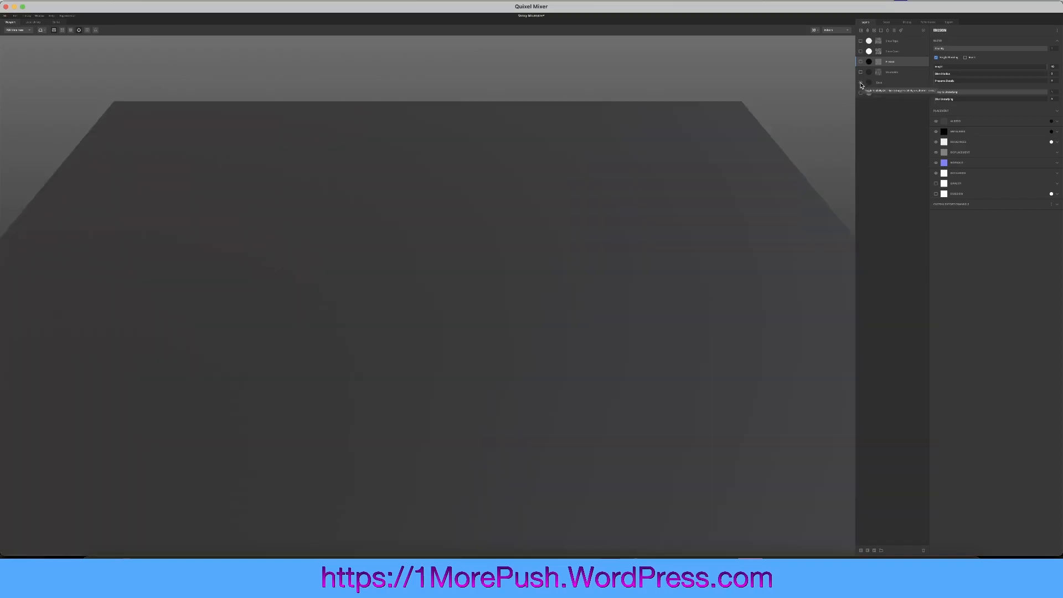
click(860, 83)
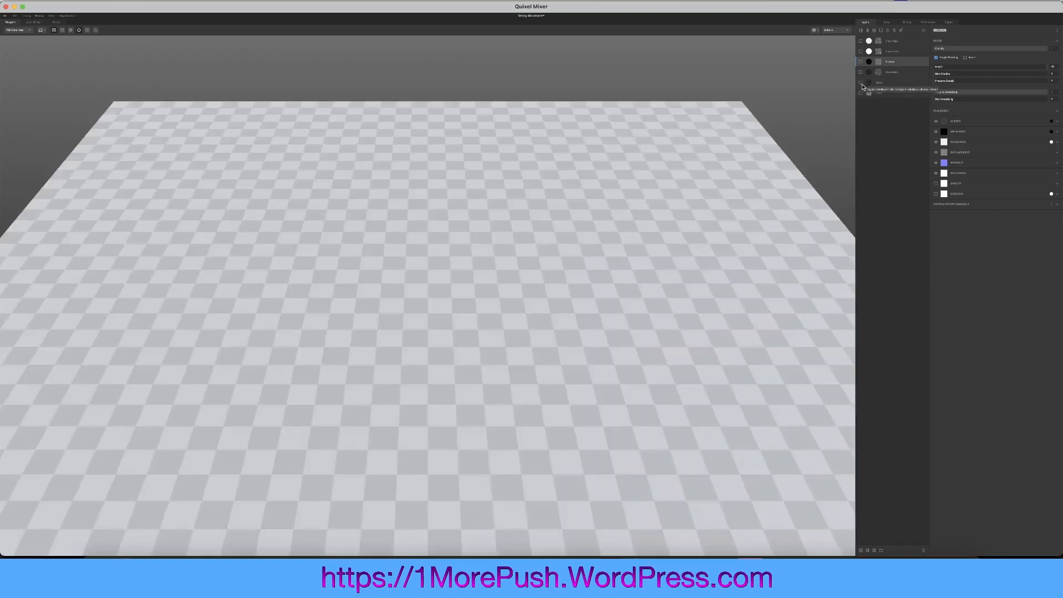
click(861, 82)
click(883, 83)
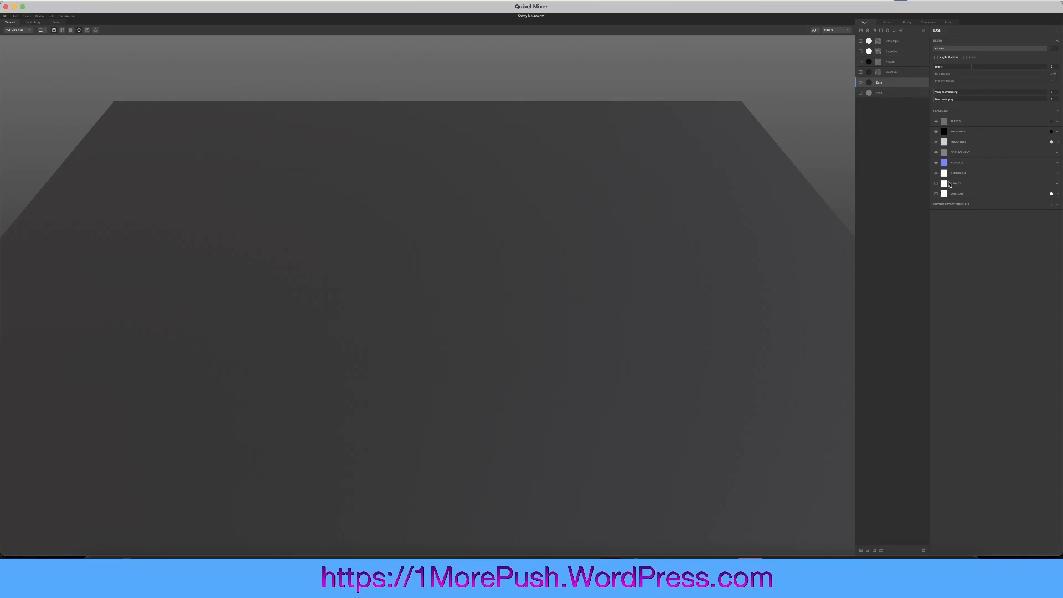
Try a lower opacity on the Base layer, restore it to full, and look through the layer's first six channel sections, starting with Albedo.
click(948, 50)
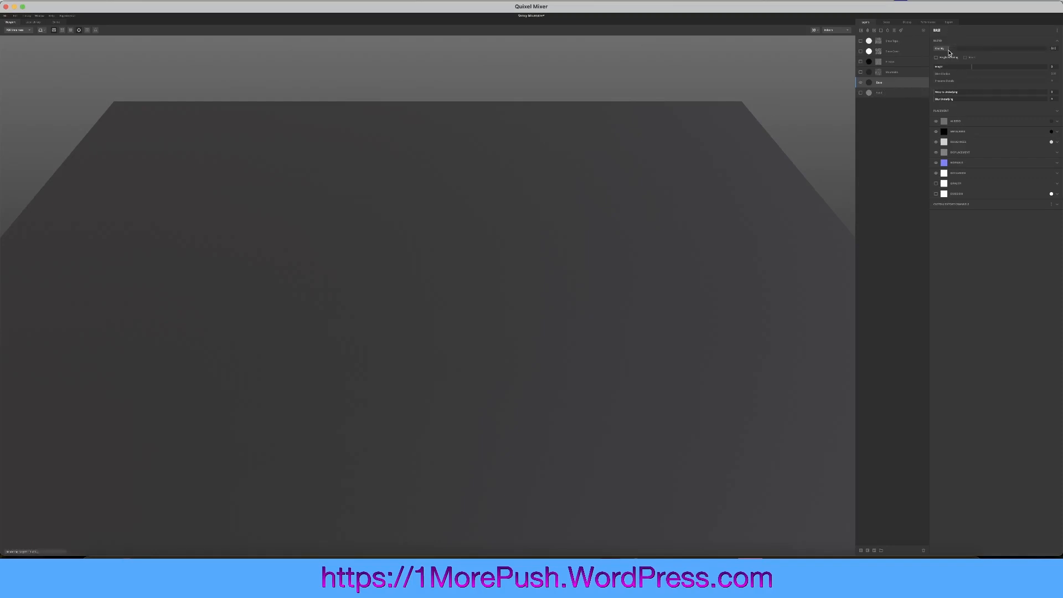
drag(979, 52, 1049, 50)
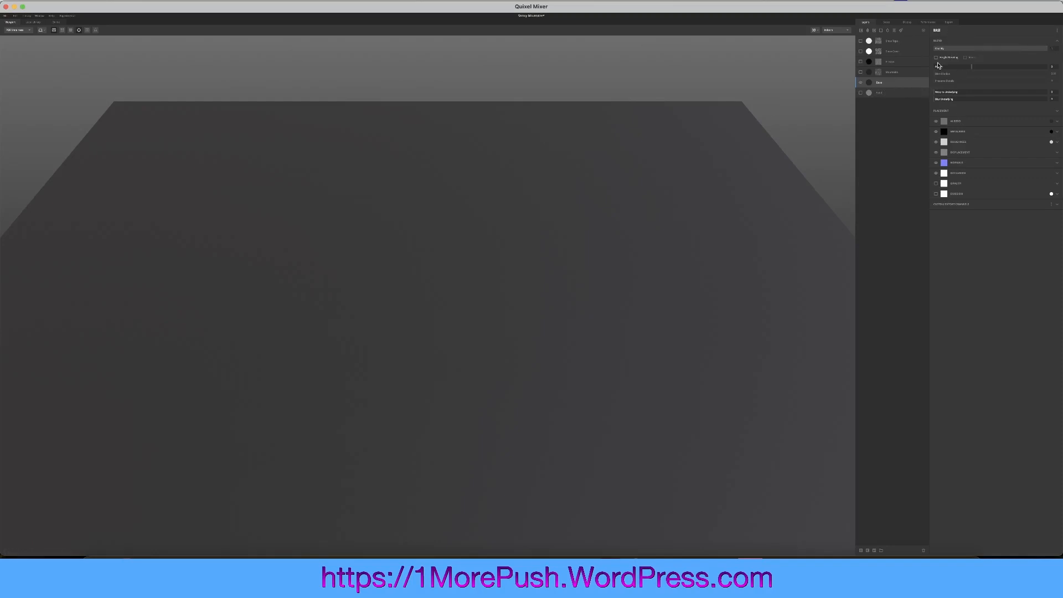
click(972, 121)
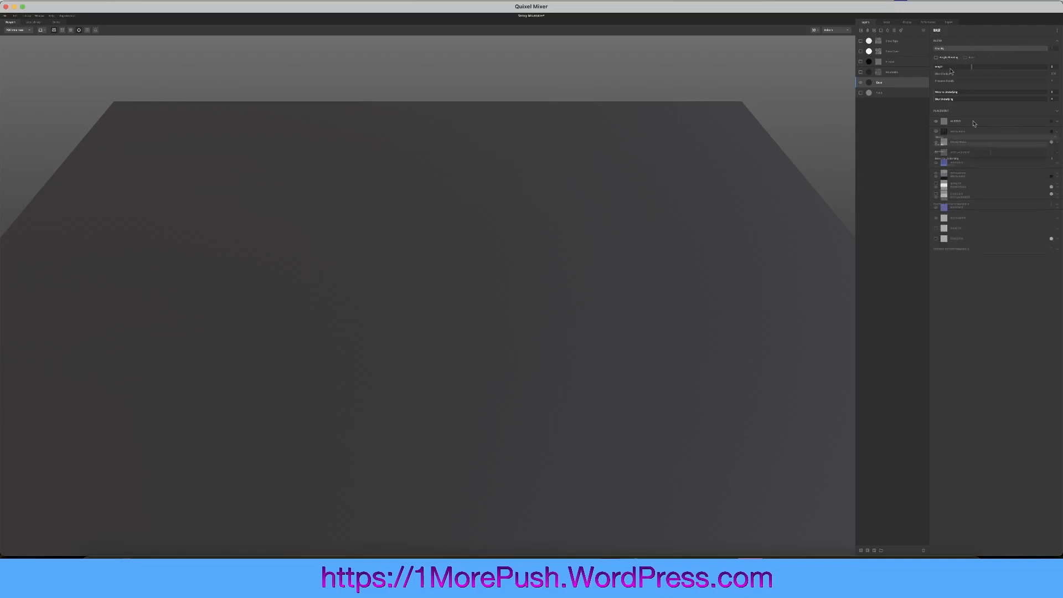
click(965, 176)
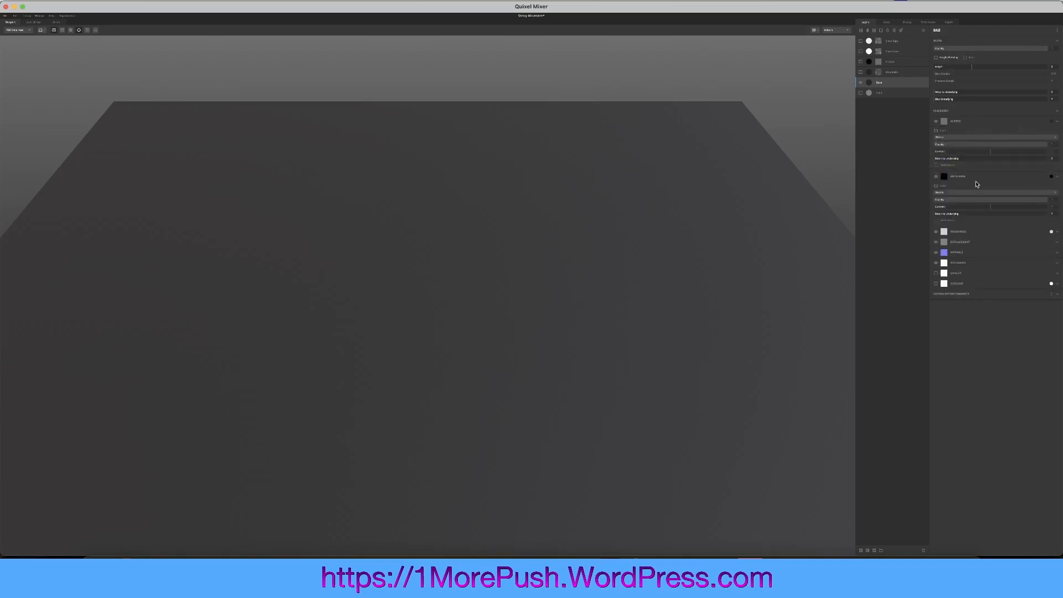
click(970, 232)
click(965, 288)
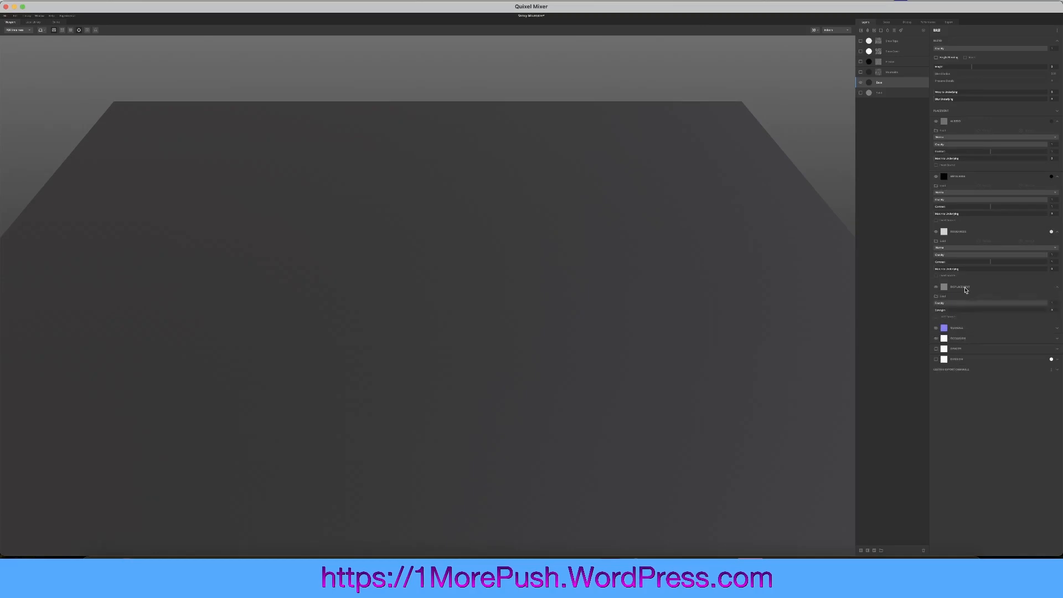
click(962, 329)
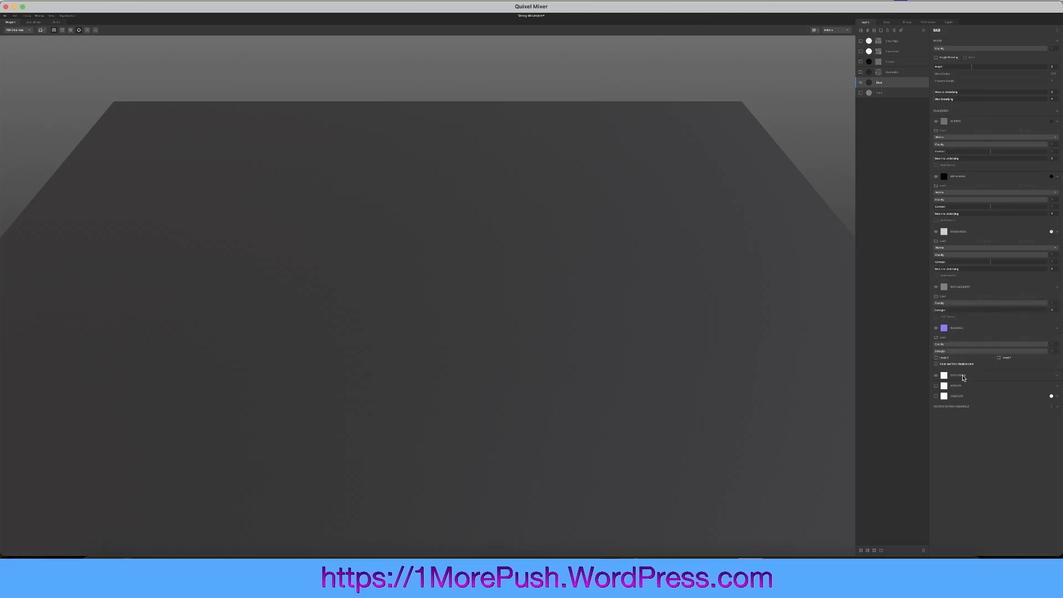
click(963, 375)
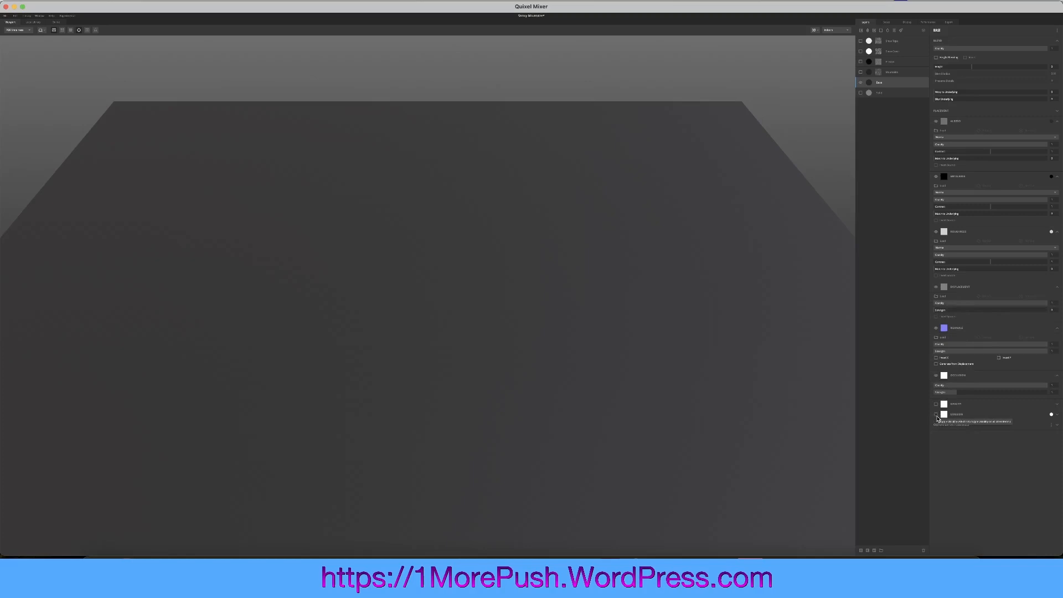
Select the Mountains layer and show it on the plane, switching its visibility to compare the terrain with and without it.
click(900, 72)
click(860, 72)
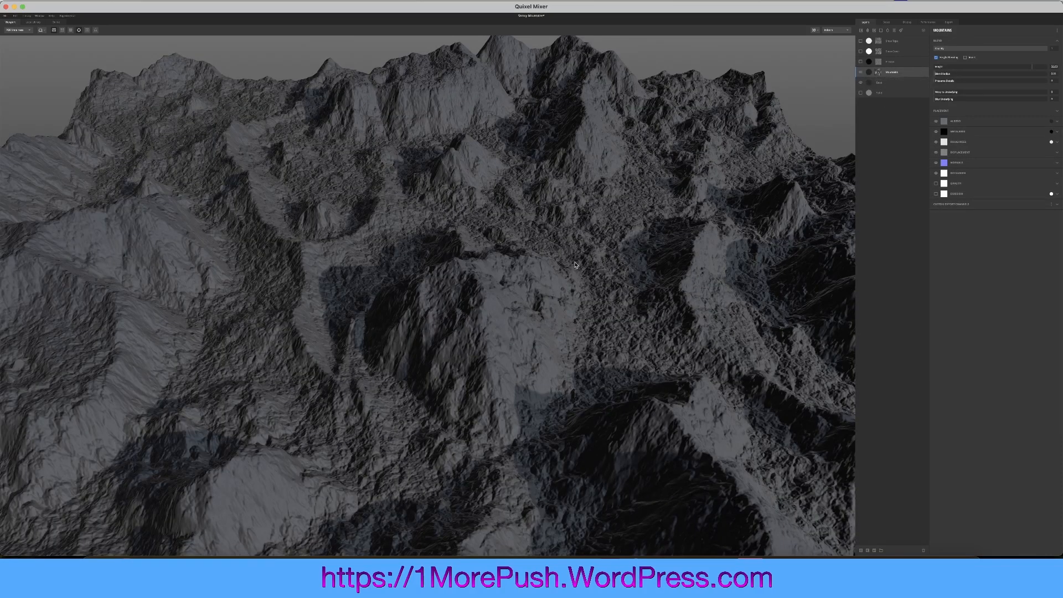
click(860, 74)
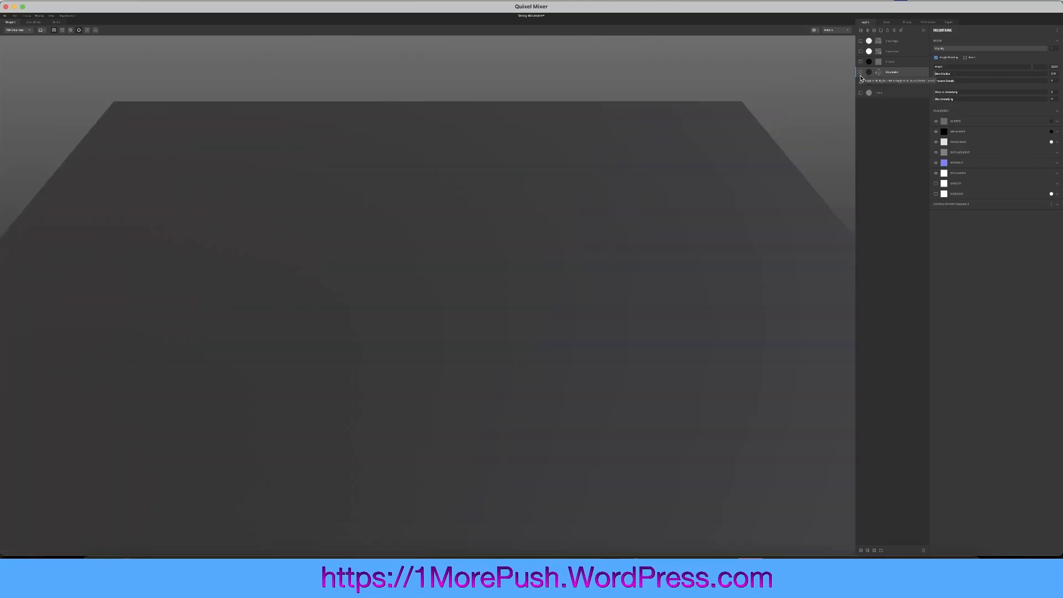
click(860, 73)
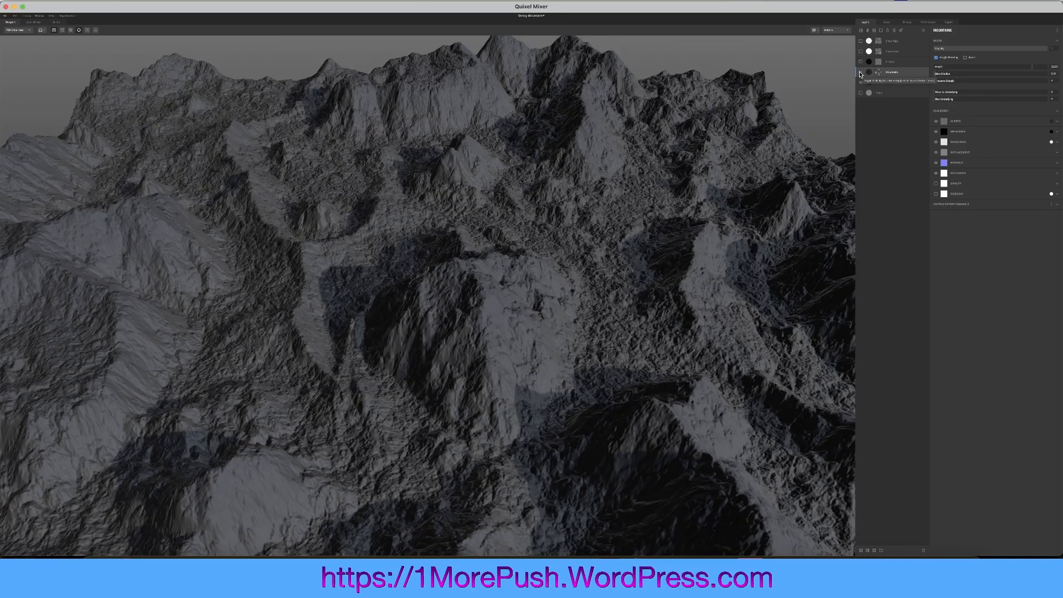
Test the Mountains layer's displacement by switching it off and on and varying its opacity, and inspect its roughness settings and surface up close.
click(964, 154)
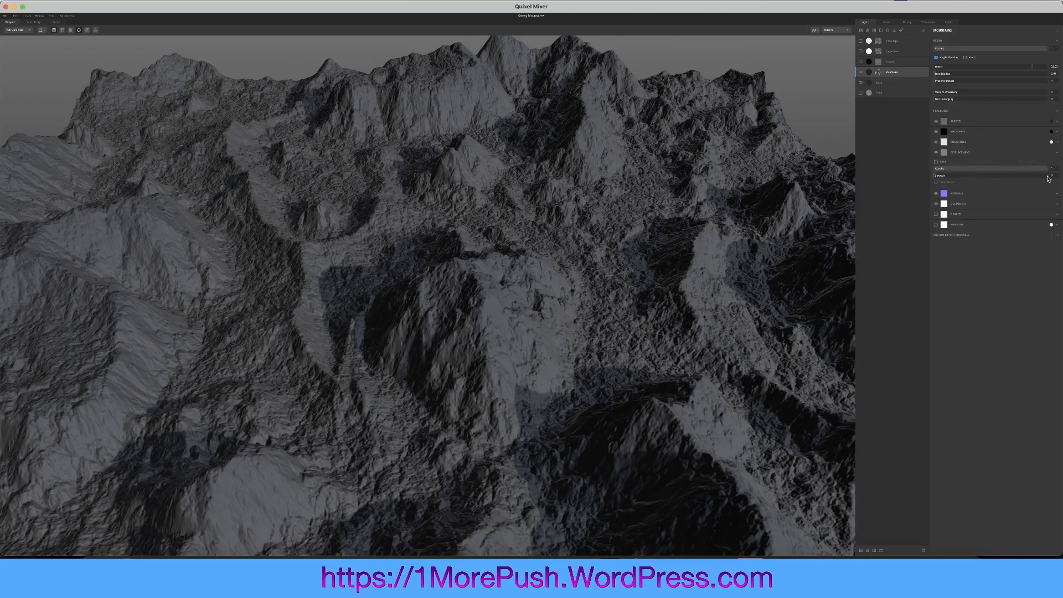
click(936, 153)
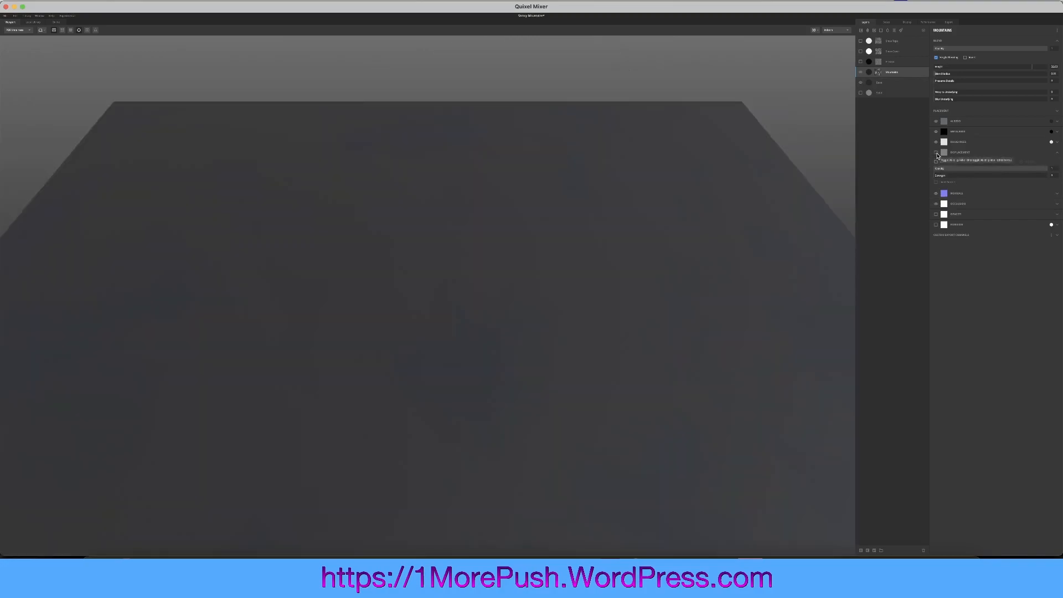
click(936, 153)
click(945, 168)
drag(945, 170, 1052, 175)
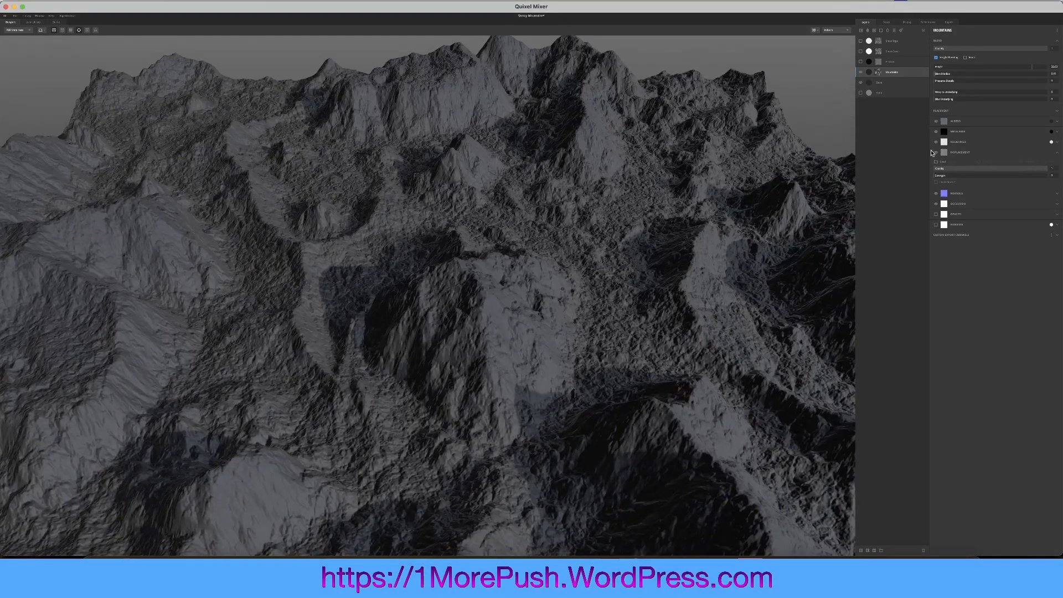
click(959, 143)
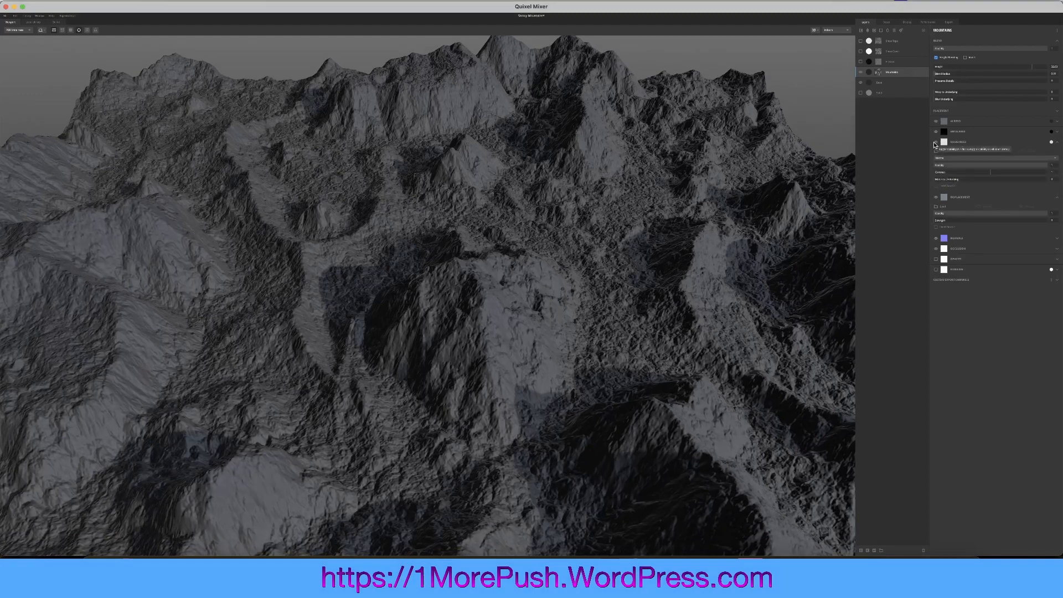
scroll(530, 378, up, 5)
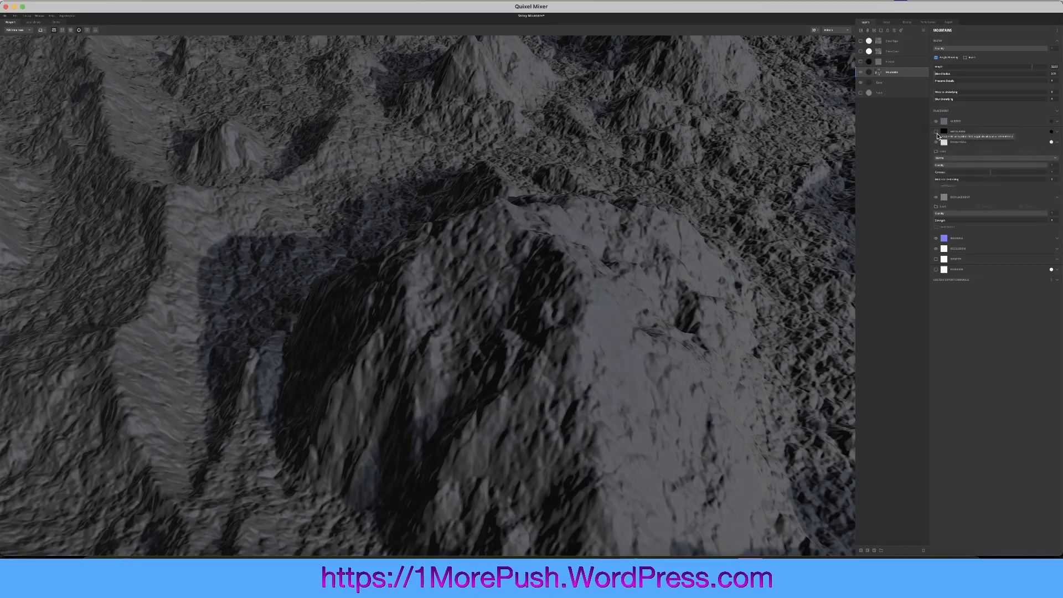
Show the layer directly above Mountains, try its displacement opacity at full, and look at its Roughness and Albedo settings.
click(864, 63)
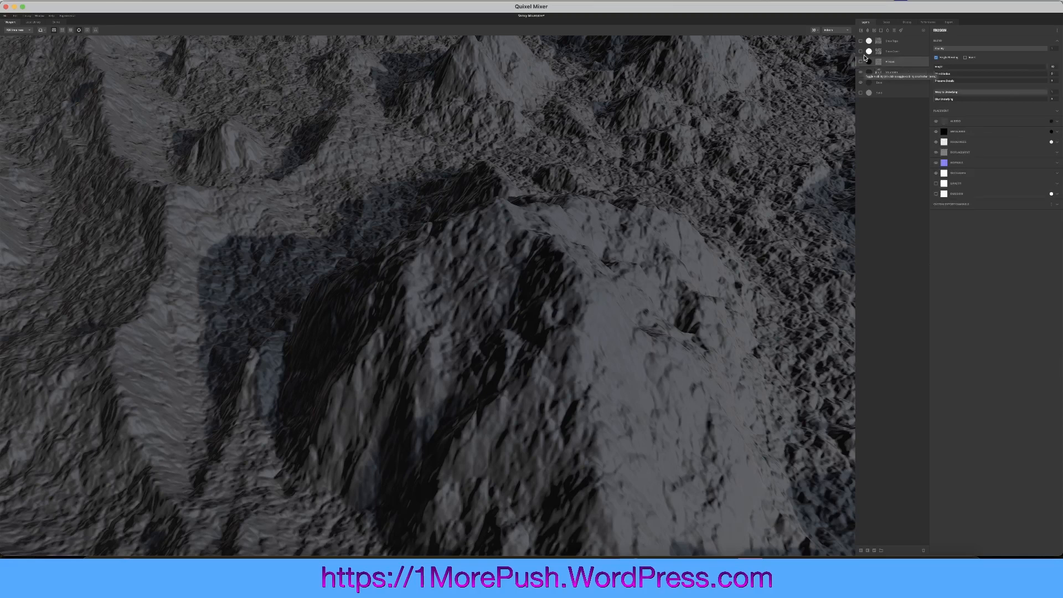
click(861, 63)
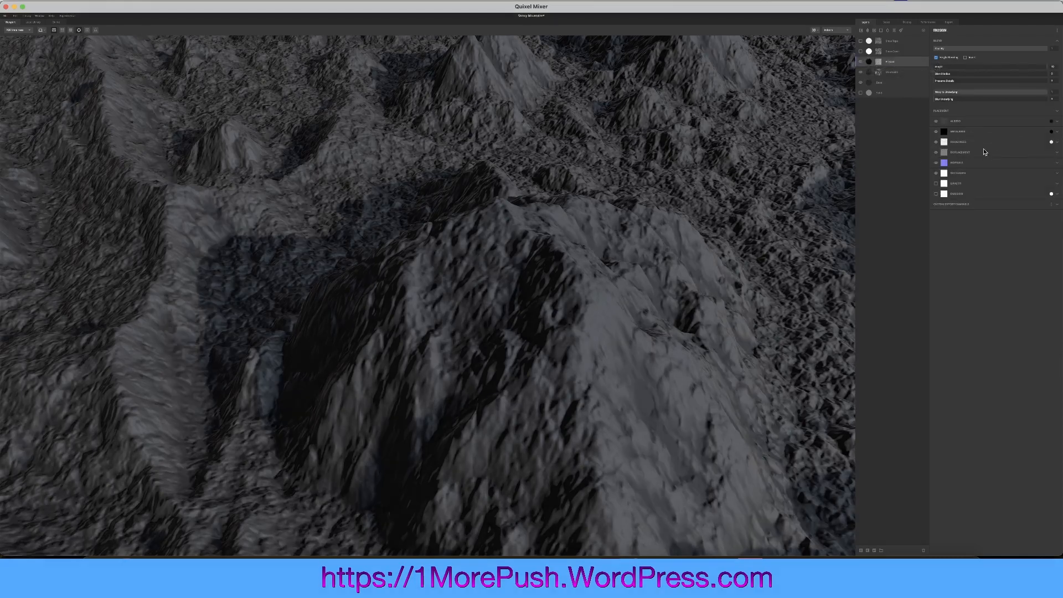
click(964, 154)
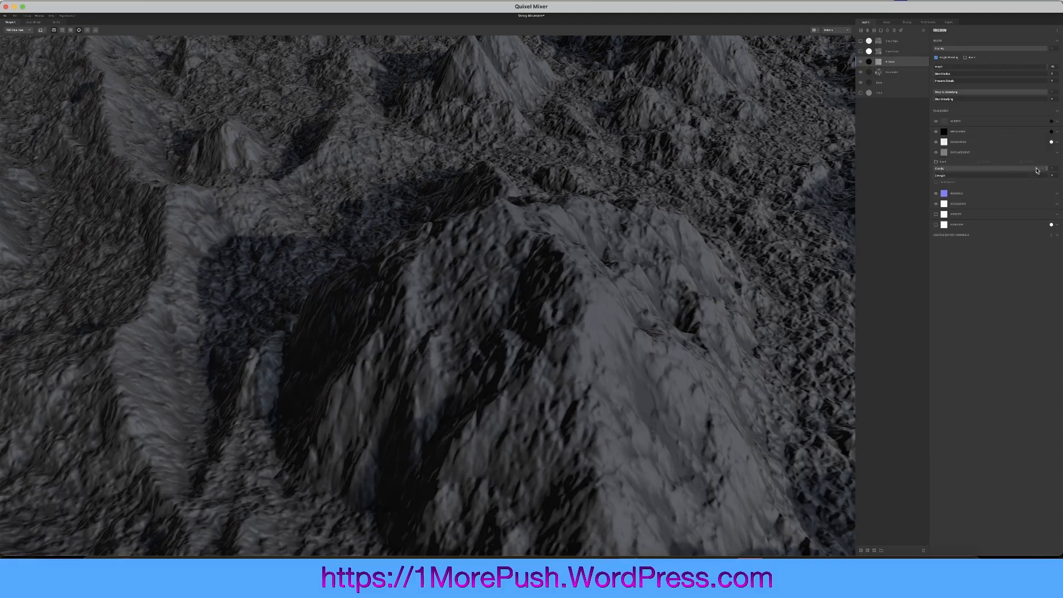
mouse_move(1036, 171)
mouse_down()
mouse_move(930, 169)
mouse_move(1050, 169)
mouse_up()
click(973, 154)
click(970, 144)
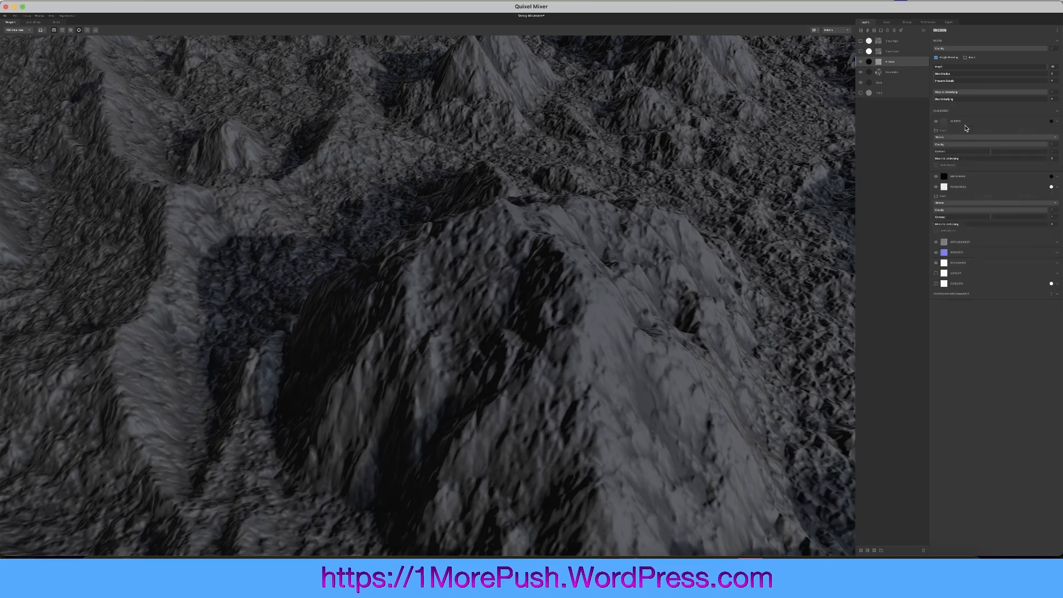
Show the two topmost layers so that the snow covers the mountain terrain, and view the whole terrain.
click(860, 50)
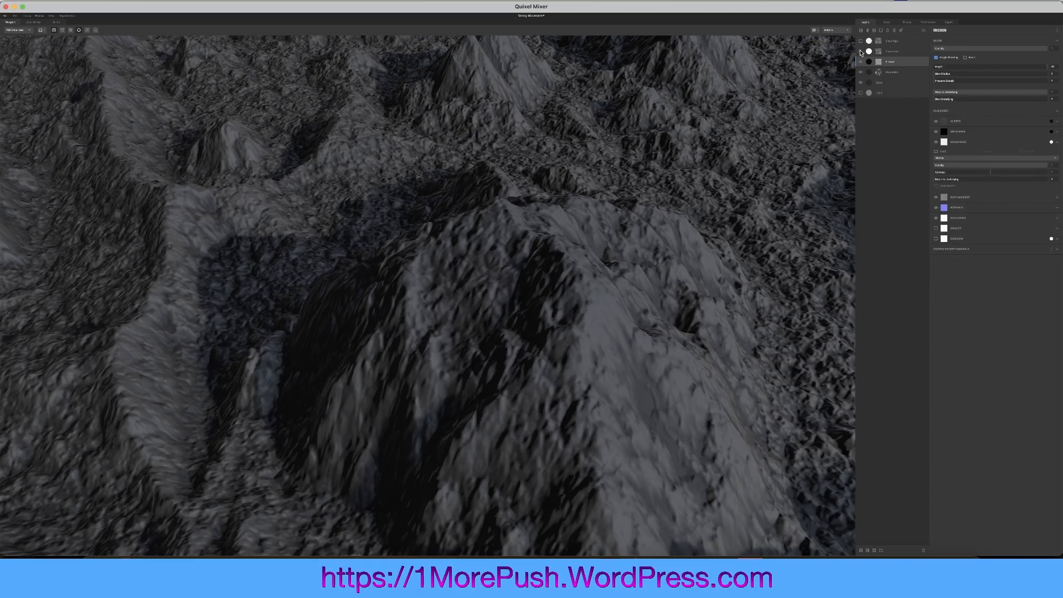
click(860, 41)
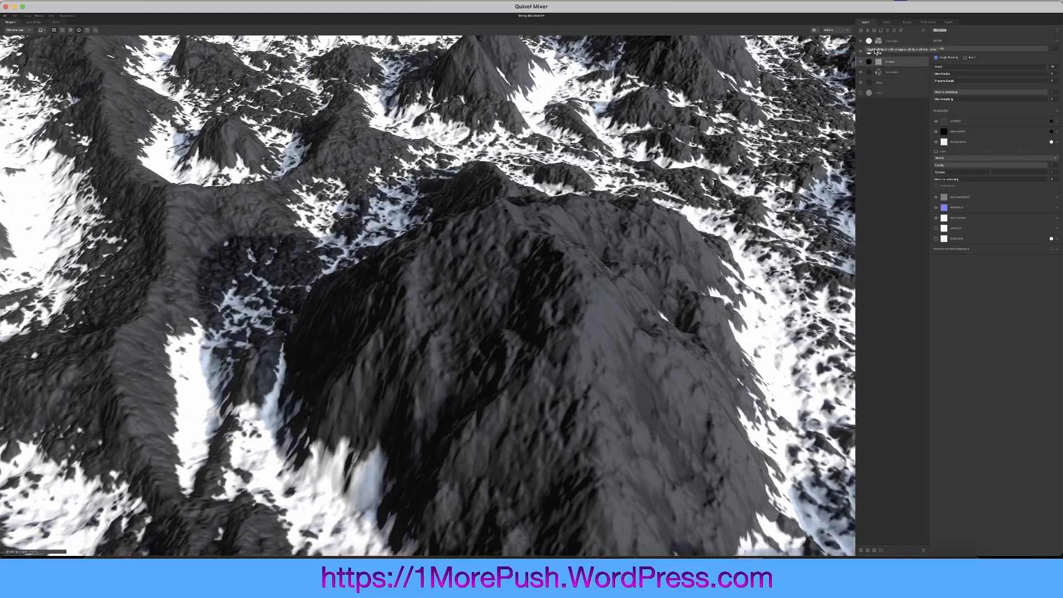
scroll(582, 172, down, 5)
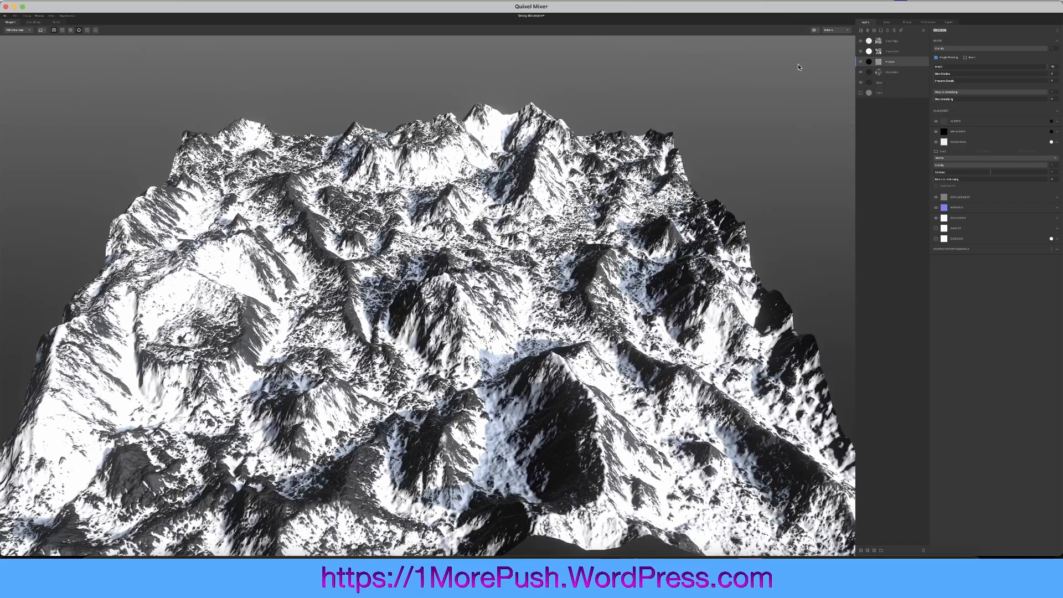
Examine the mix's setup options for model type, size and texture resolution, along with the display and performance settings.
click(886, 22)
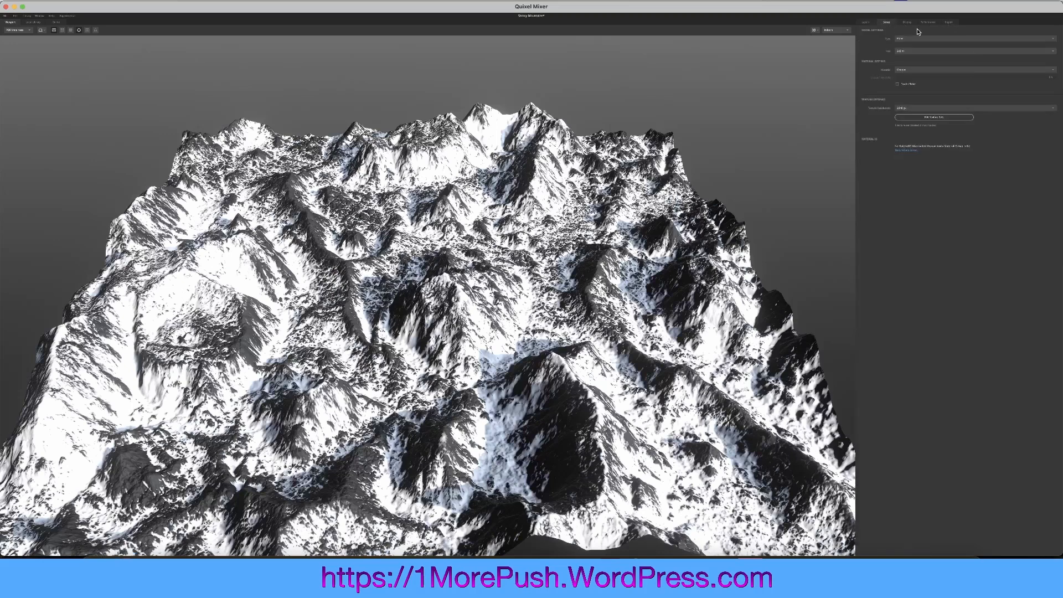
click(909, 23)
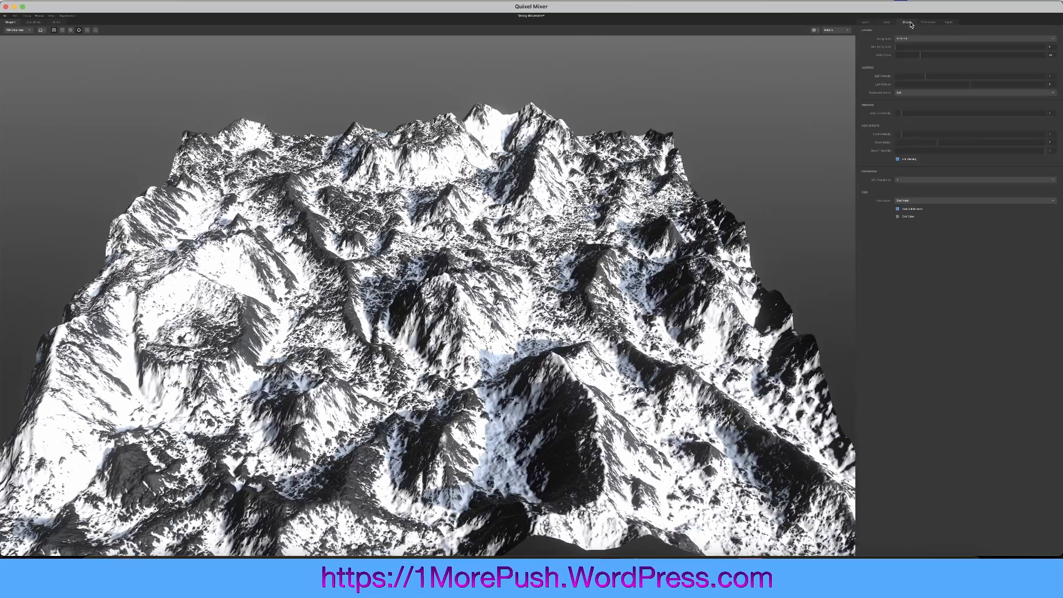
click(887, 23)
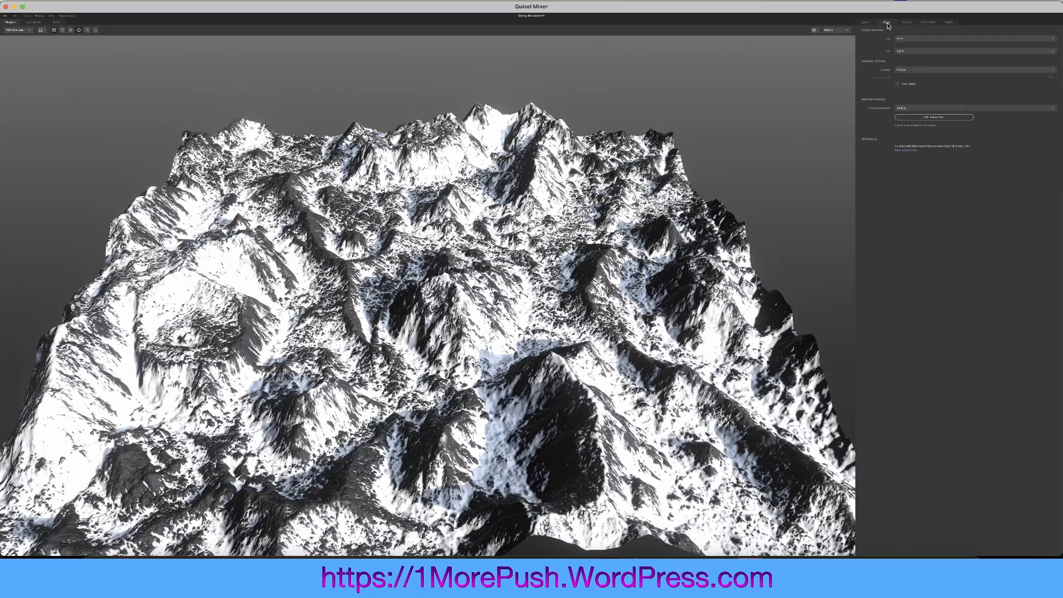
click(924, 38)
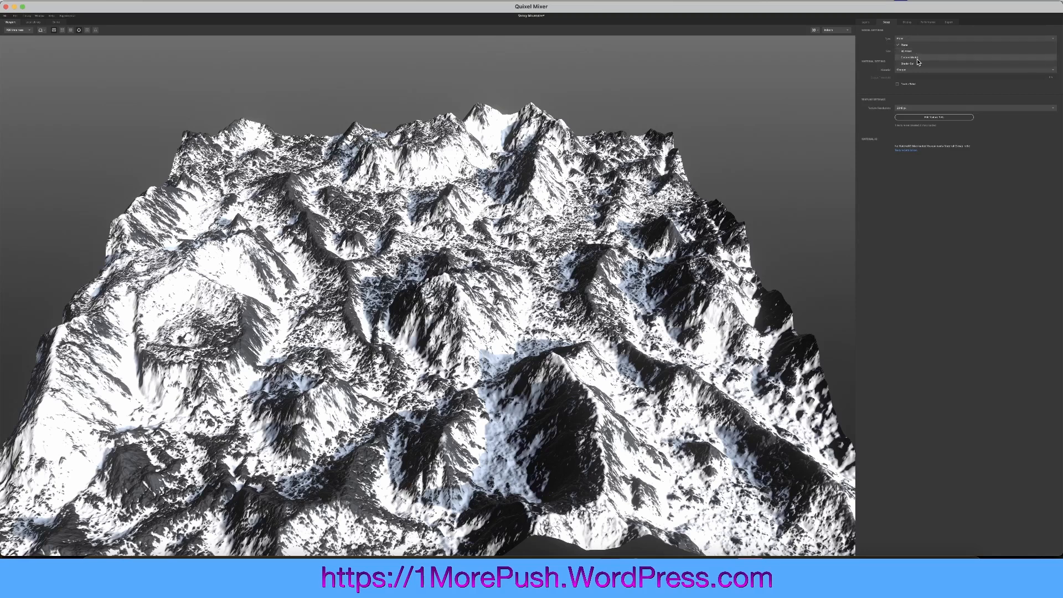
click(925, 187)
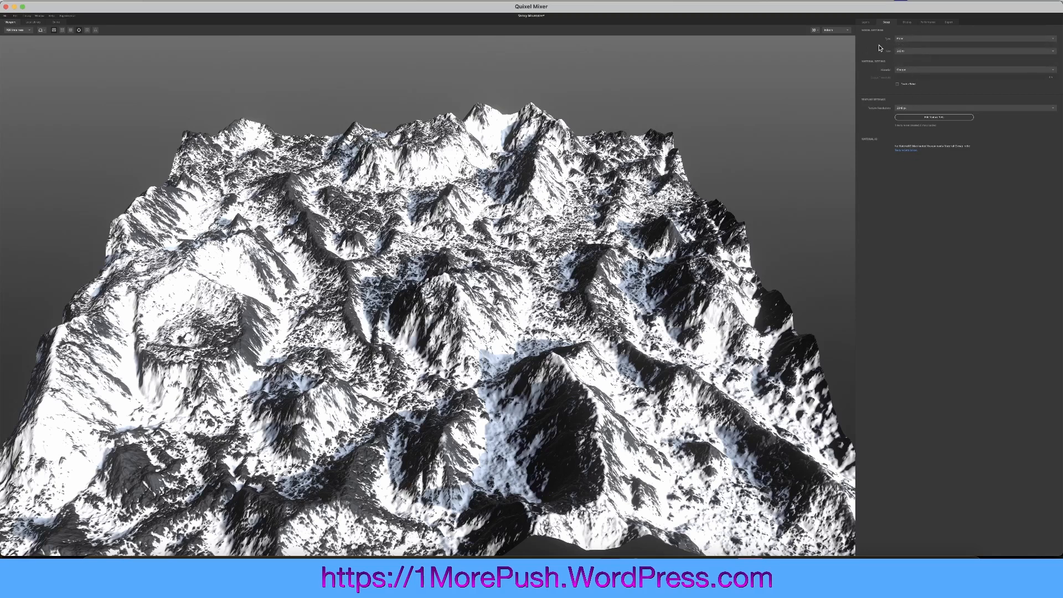
click(915, 39)
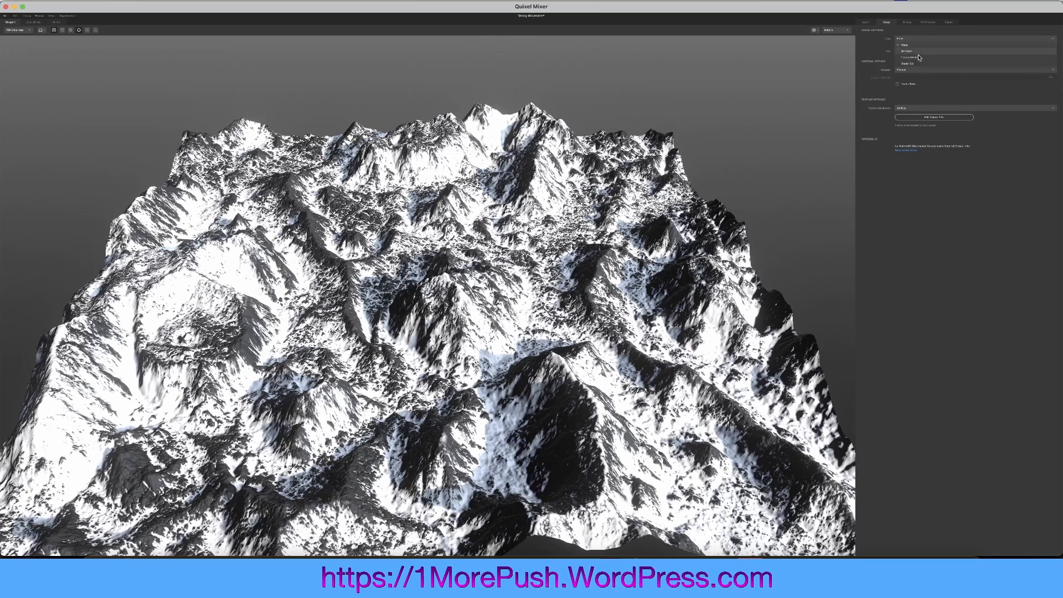
click(872, 45)
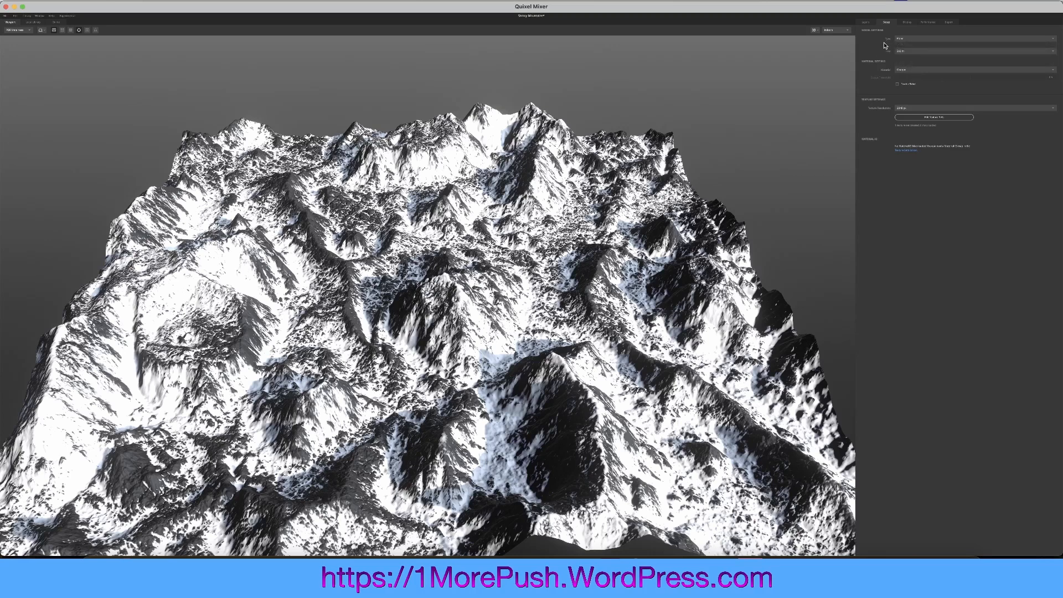
click(940, 52)
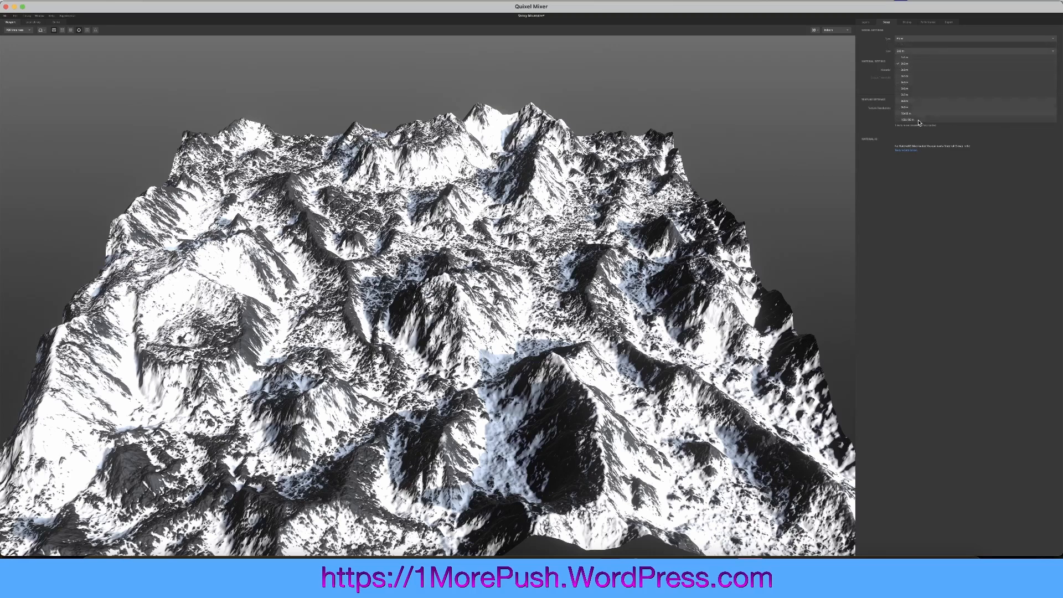
click(878, 48)
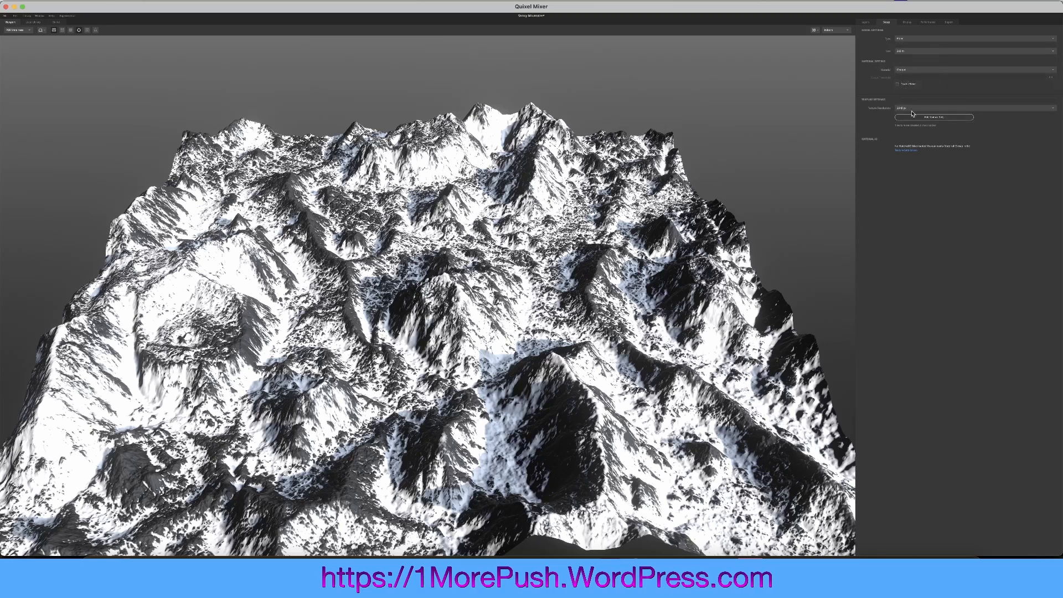
click(993, 110)
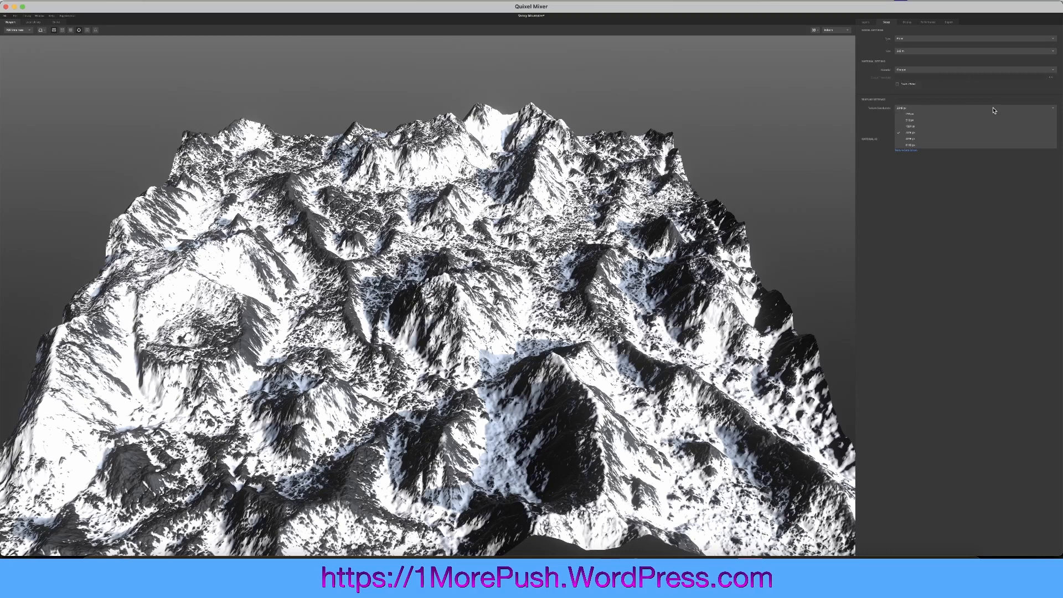
click(952, 178)
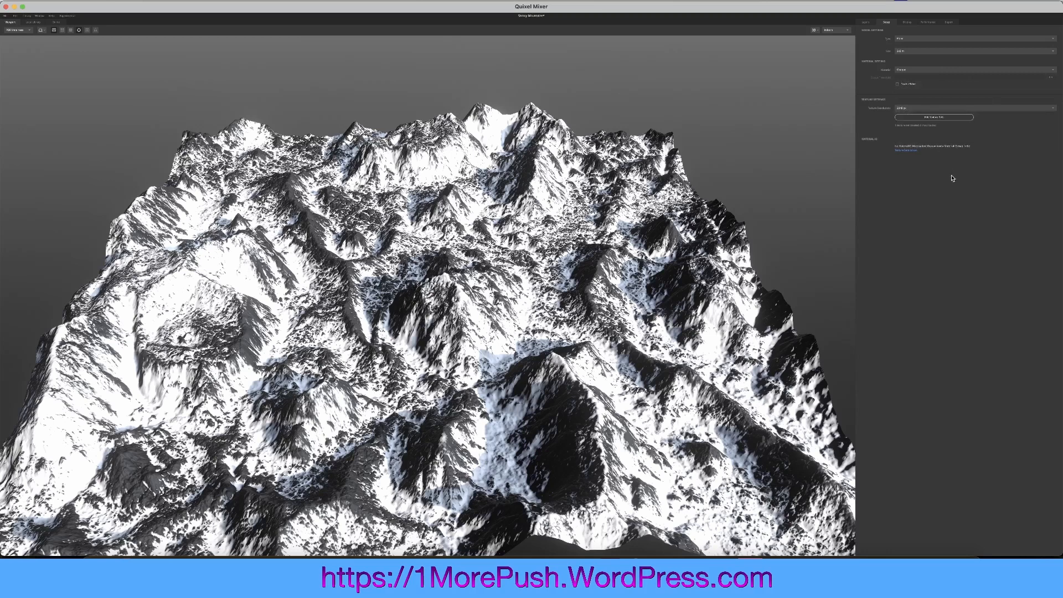
click(908, 22)
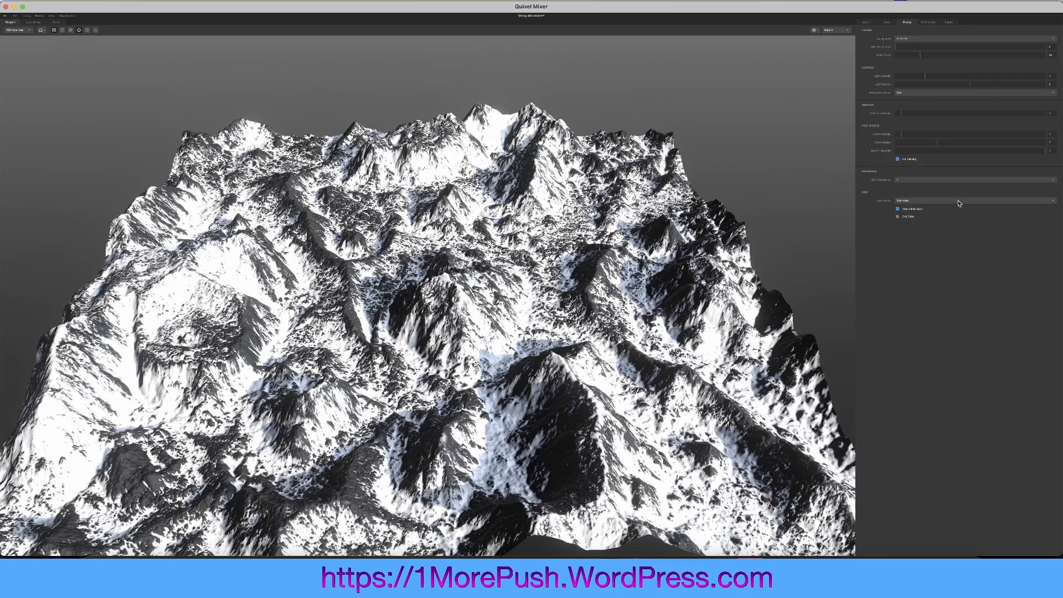
click(928, 22)
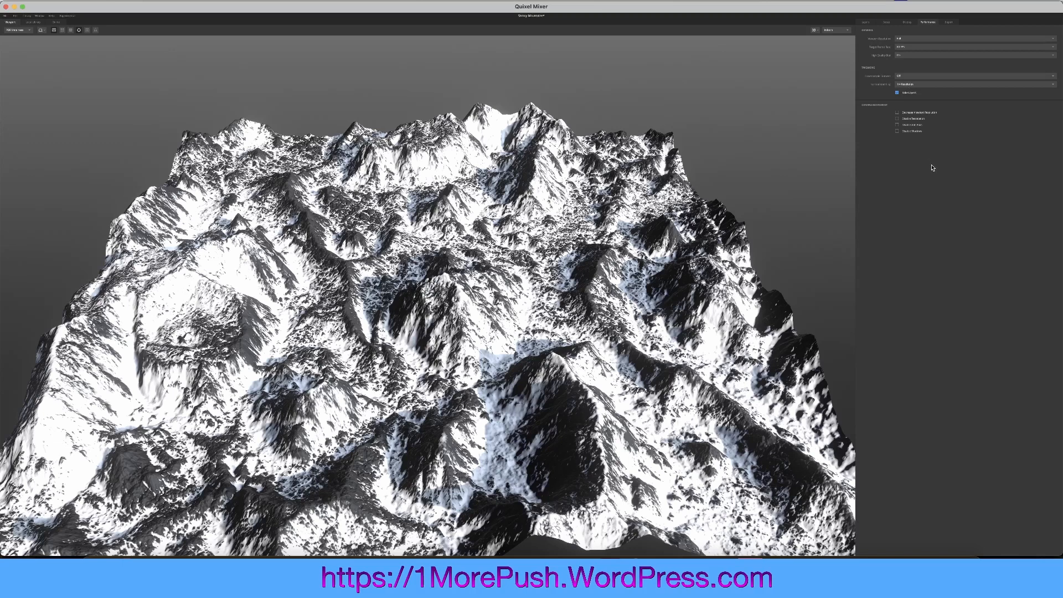
Set the export location to the Content folder of the Procrastination_V1 project in Unreal Projects.
click(949, 22)
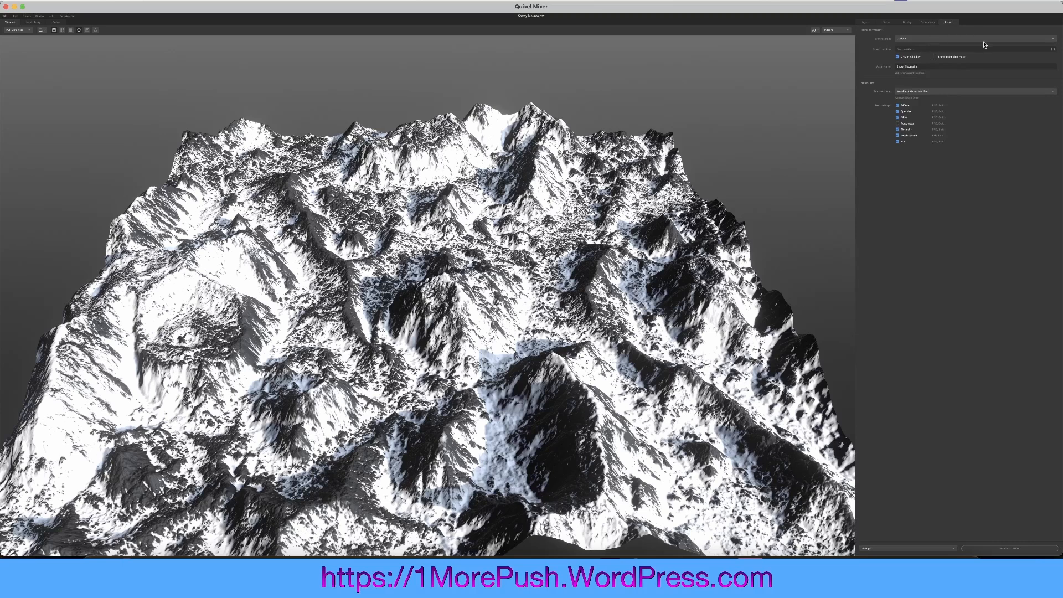
click(1052, 49)
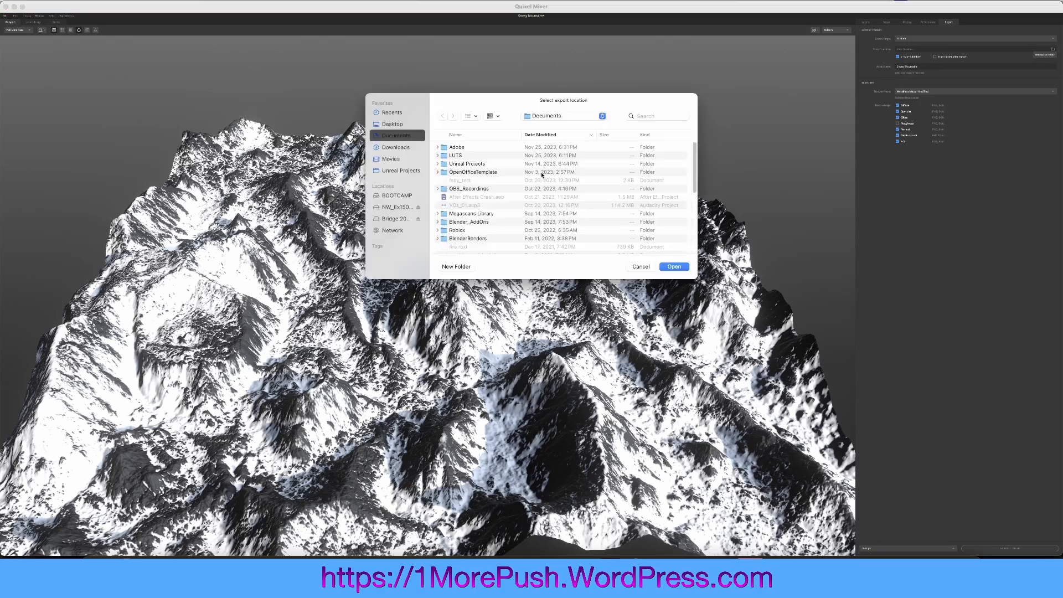
click(400, 171)
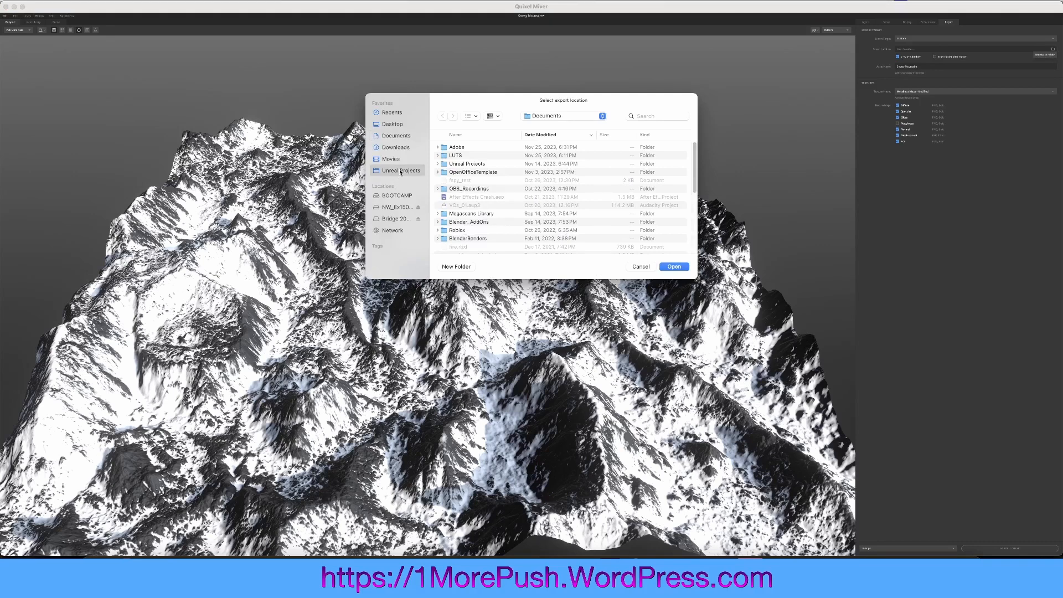
double_click(477, 147)
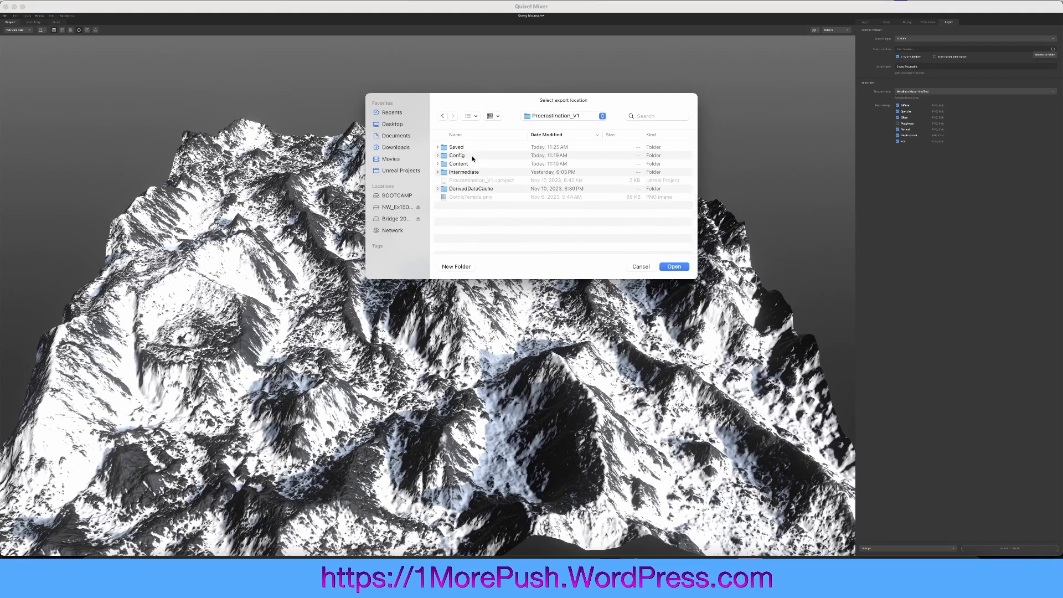
double_click(459, 164)
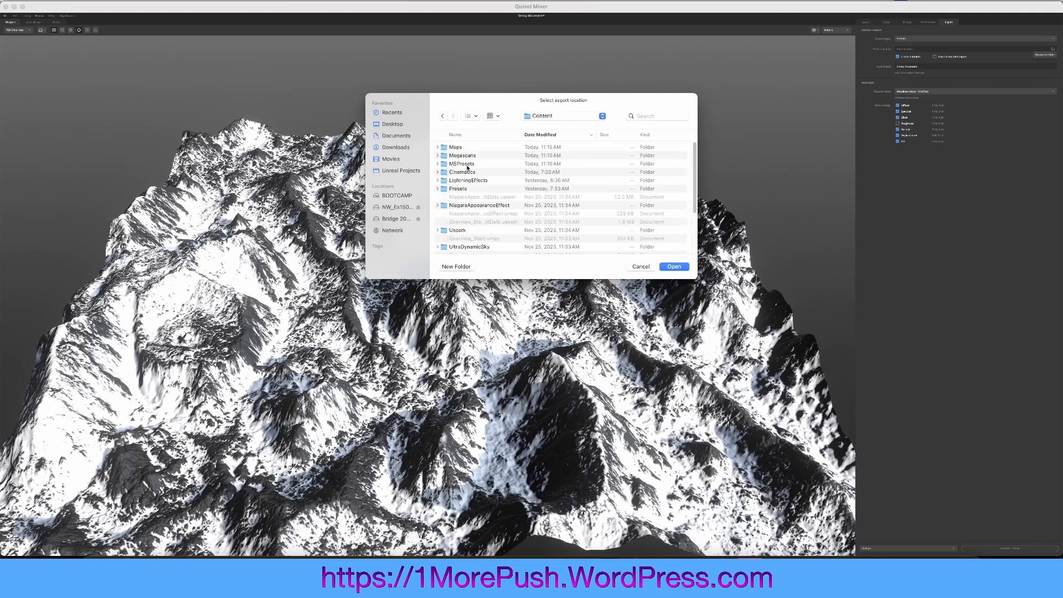
click(673, 267)
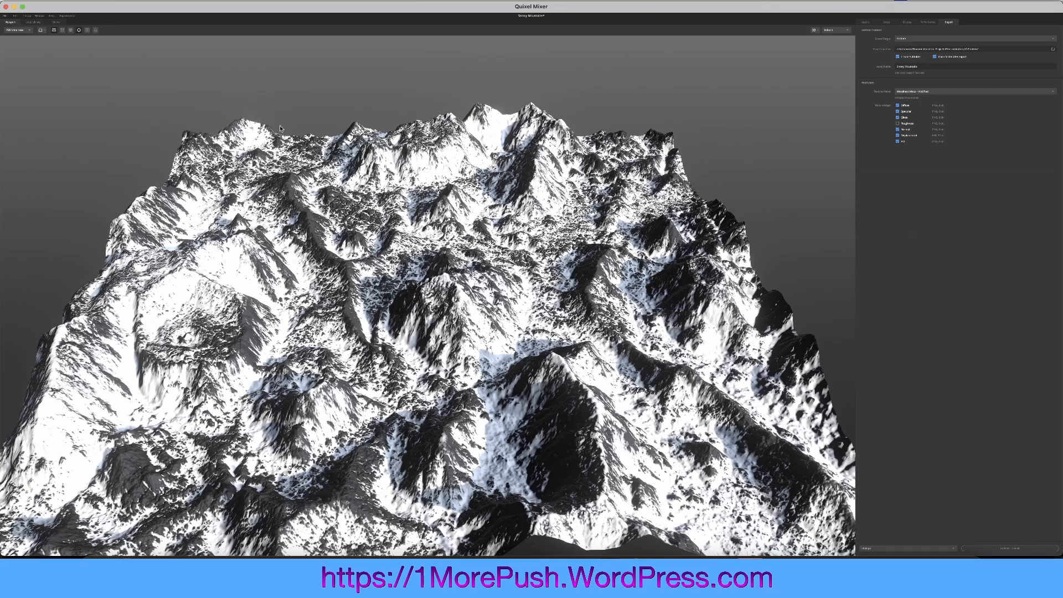
Create a new mix with the default name and resolution, without saving the changes to the current one.
click(6, 16)
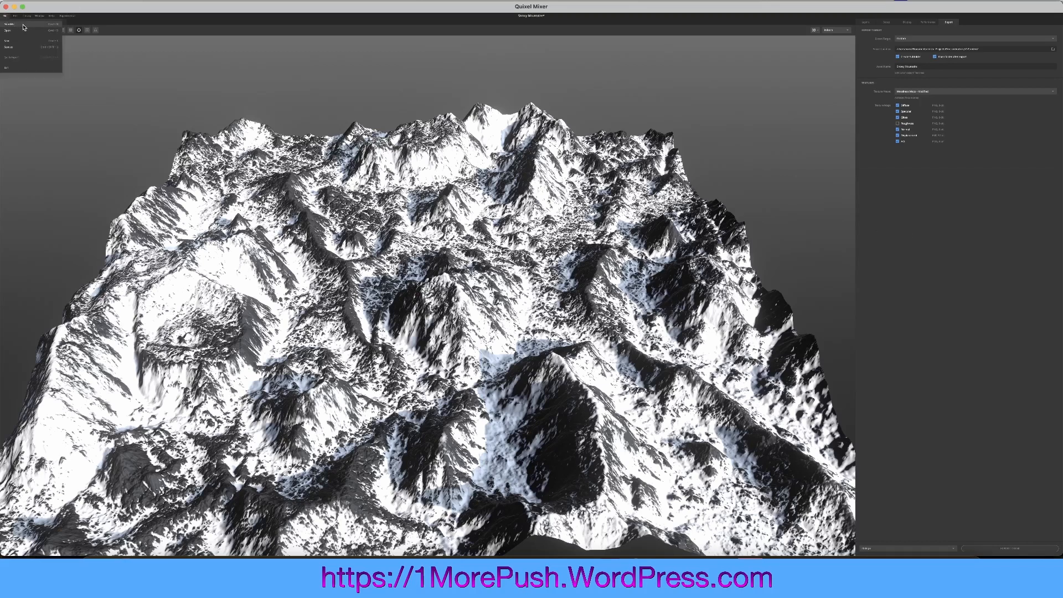
click(24, 24)
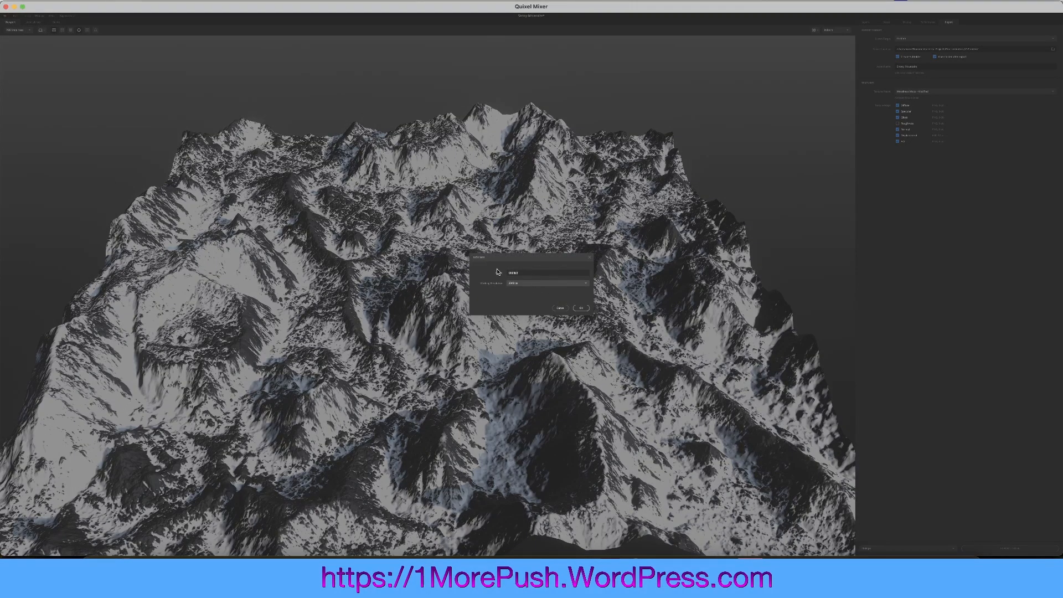
key(Return)
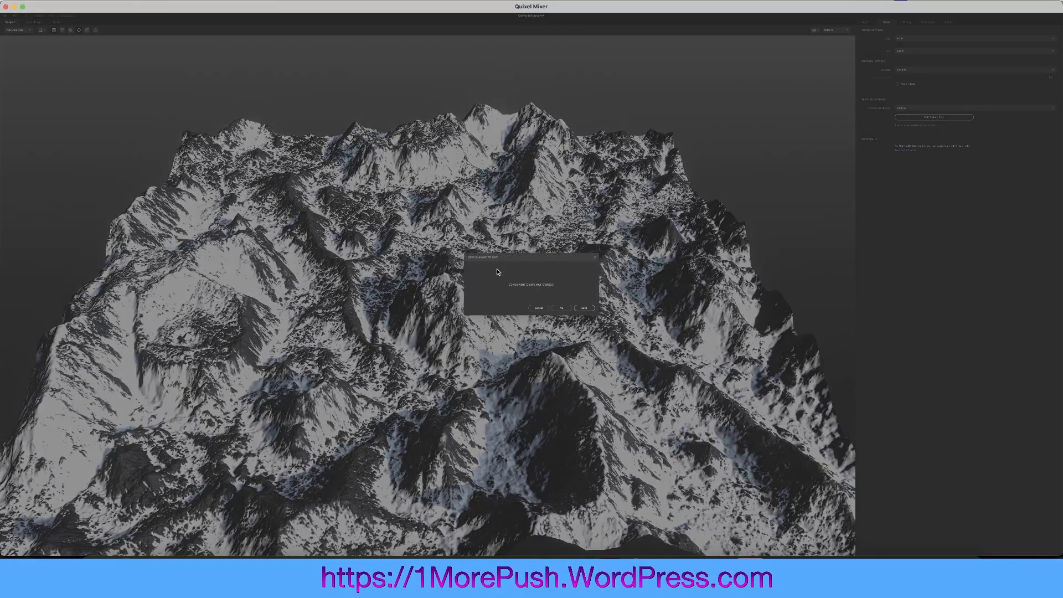
click(559, 309)
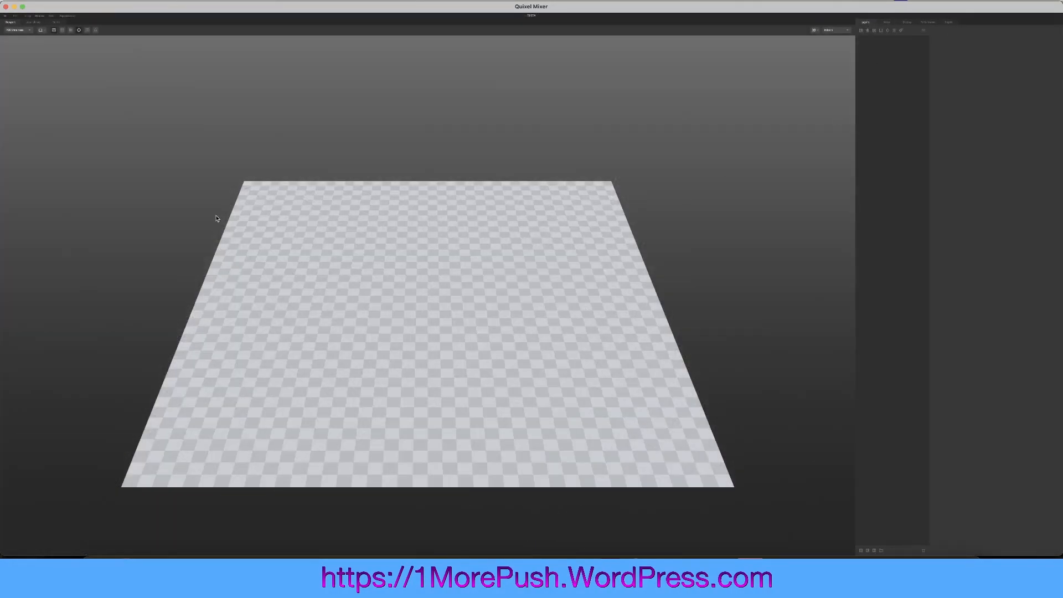
Add the Rock Cliff Layered surface from the local library as the first layer and inspect it up close.
click(33, 22)
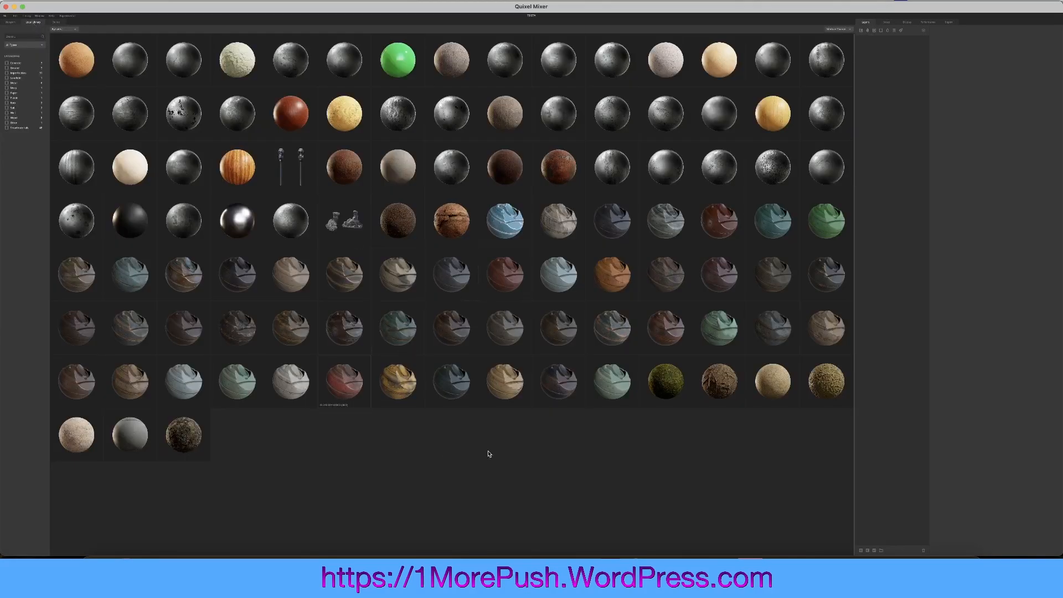
click(446, 223)
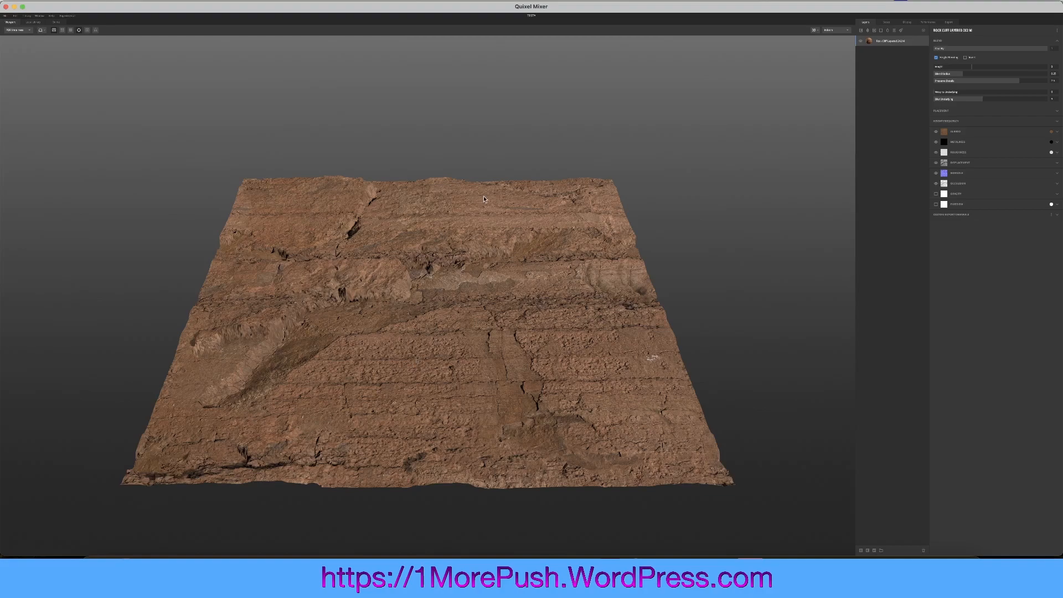
scroll(470, 390, up, 6)
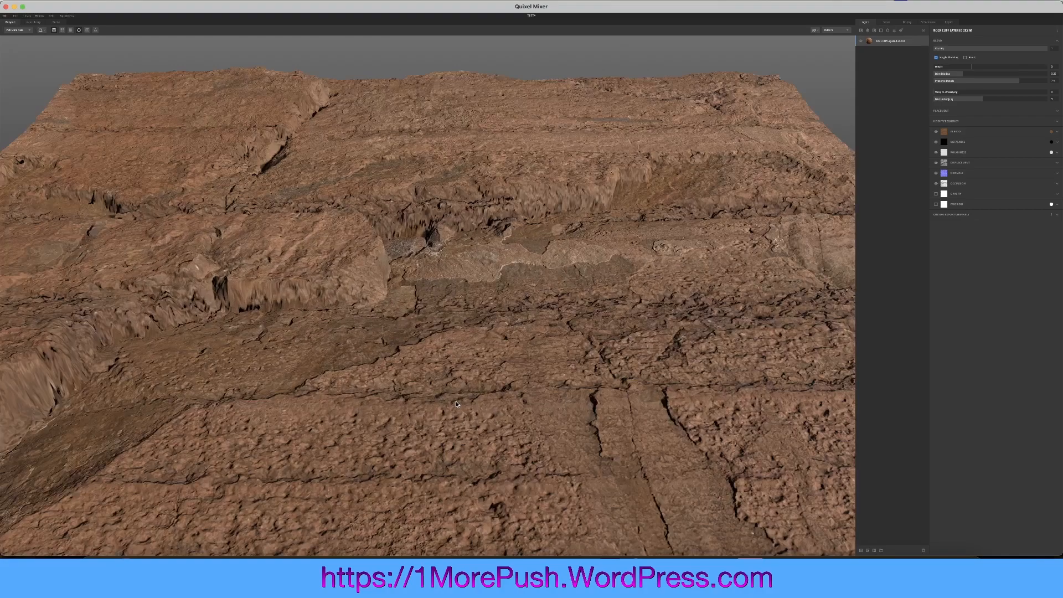
scroll(456, 403, down, 3)
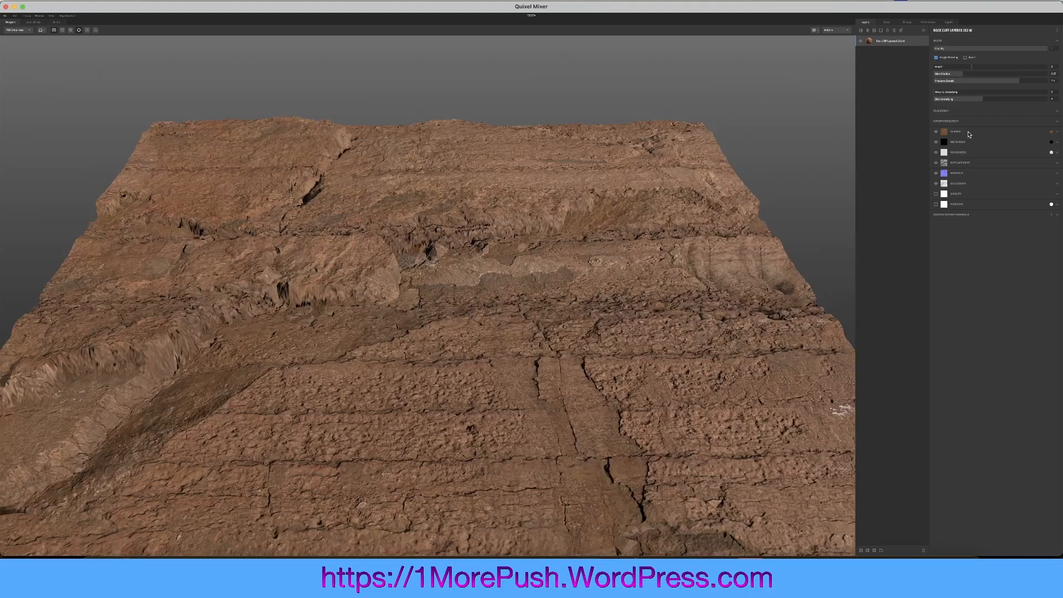
Expand the rock layer's Albedo and Displacement settings, try a very high displacement strength, and reduce the strength to a low value.
click(969, 132)
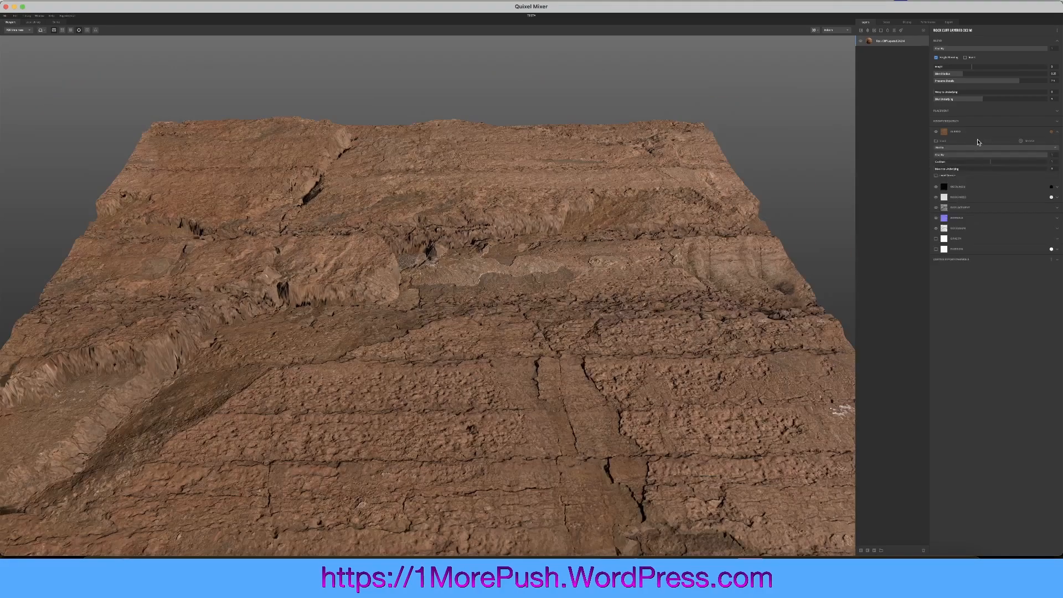
click(965, 208)
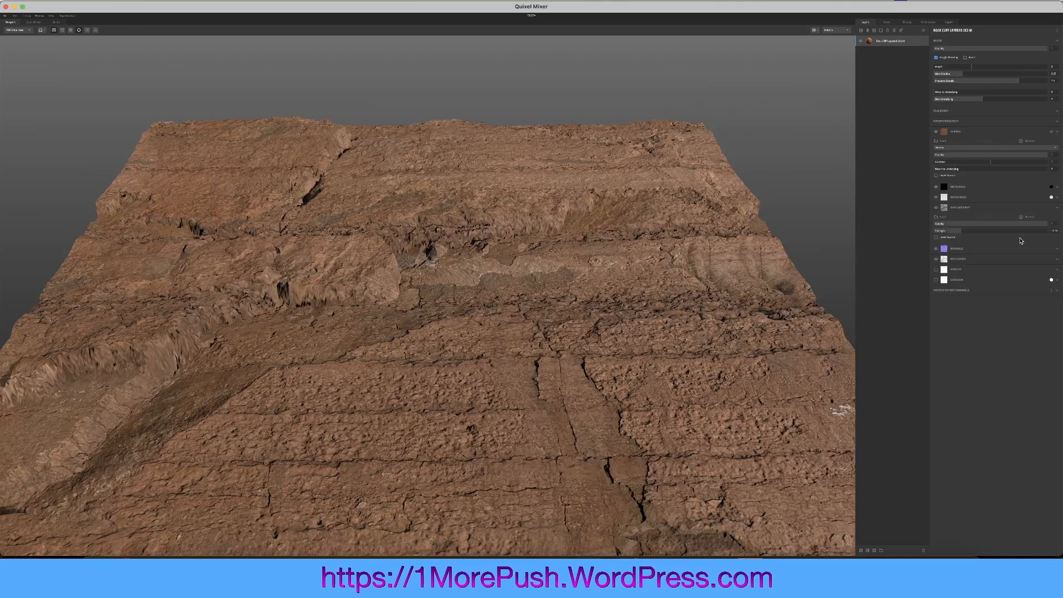
mouse_move(970, 232)
mouse_down()
mouse_move(1048, 232)
mouse_move(971, 233)
mouse_up()
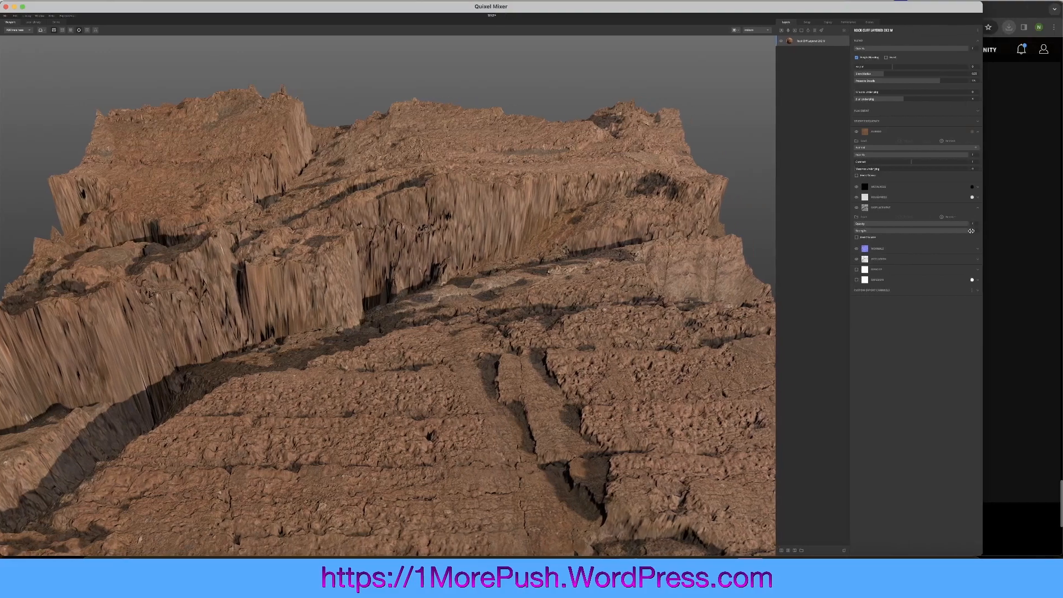
double_click(930, 8)
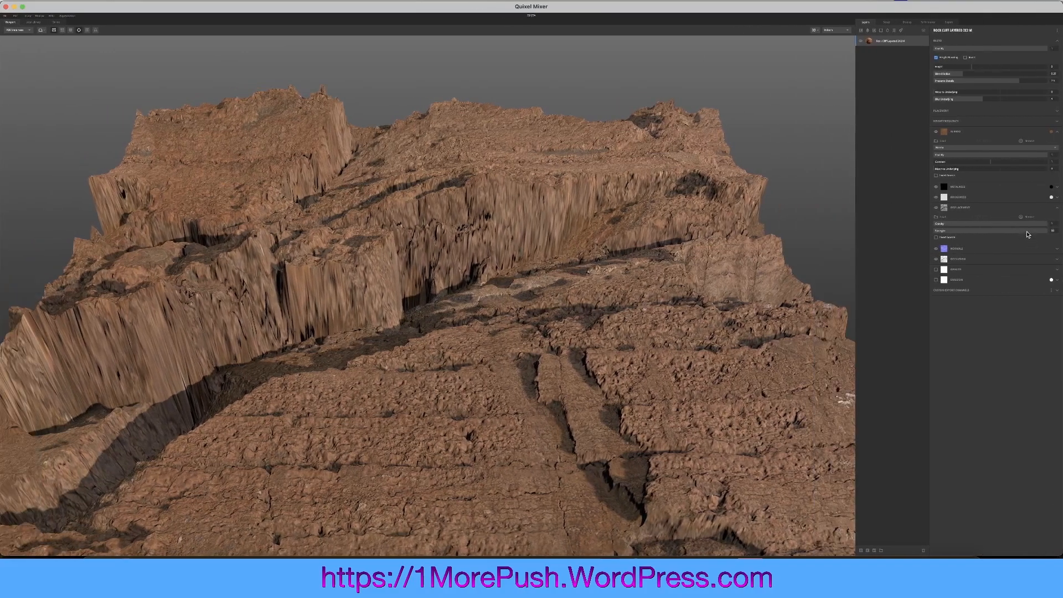
drag(1027, 234, 946, 231)
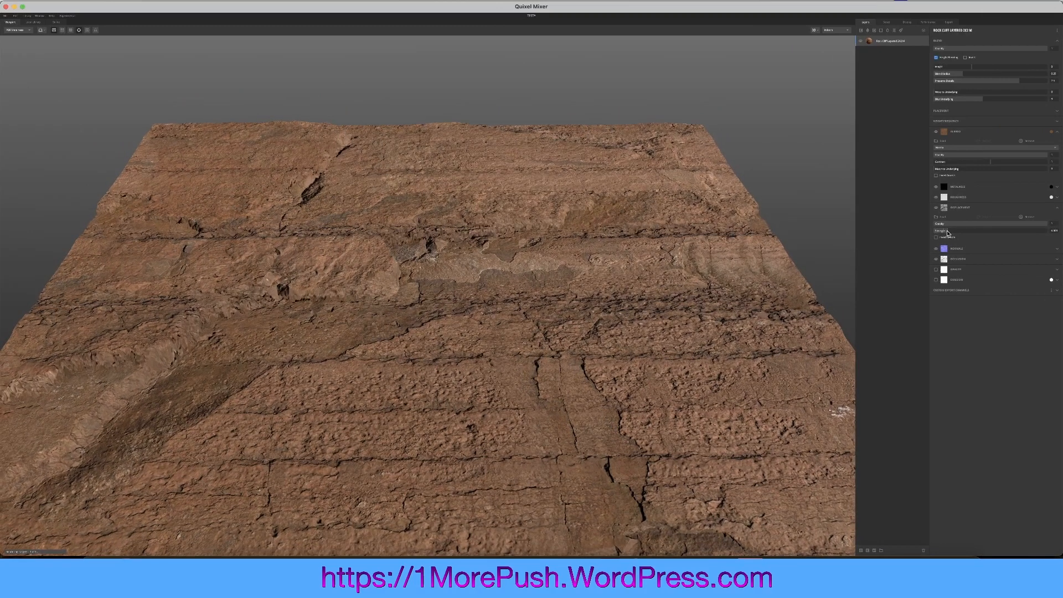
Add a grey surface from the local library as a second layer beneath the layered rock cliff surface.
click(31, 22)
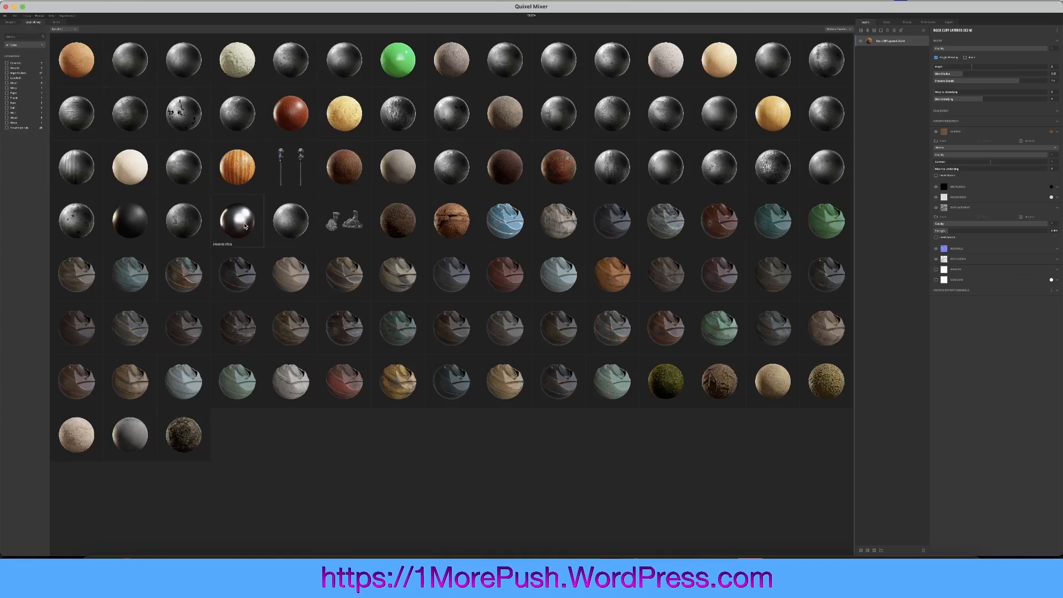
click(196, 227)
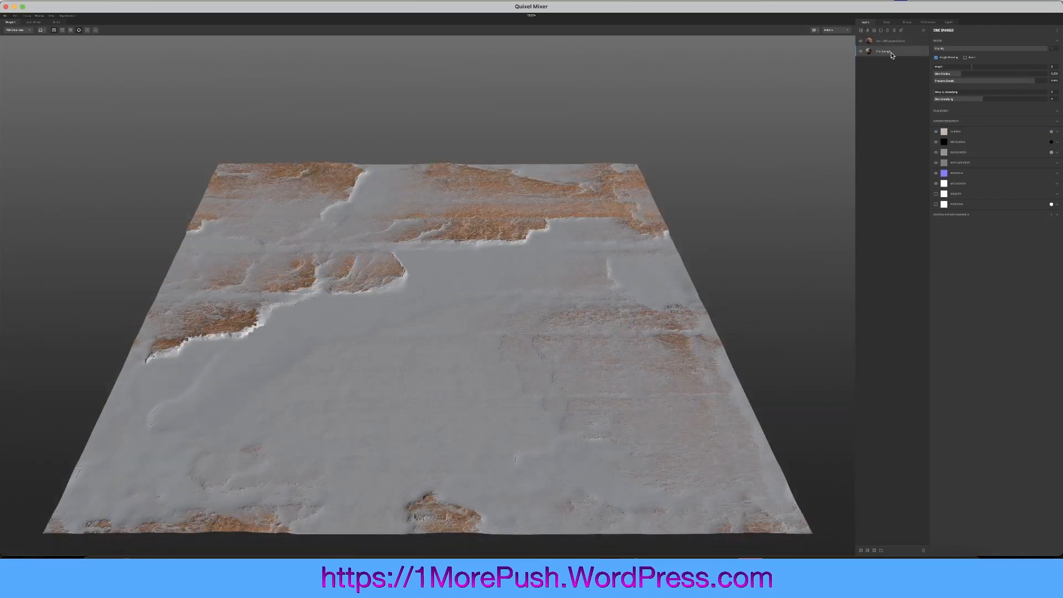
Try the rock layer's Displacement strength up to its maximum, and settle on a value slightly below the middle of its range.
click(891, 44)
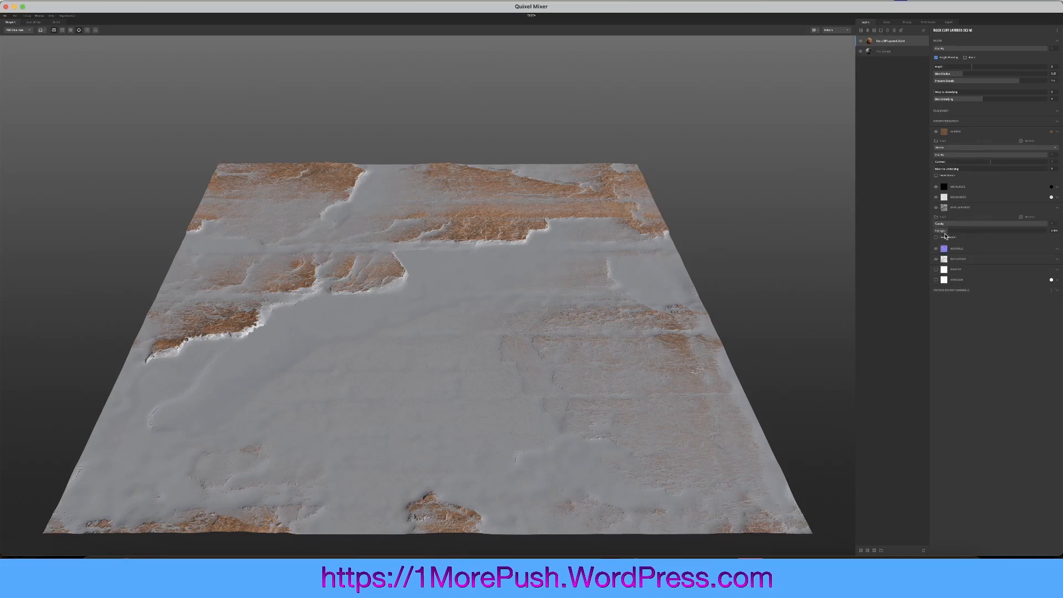
drag(946, 232, 1024, 230)
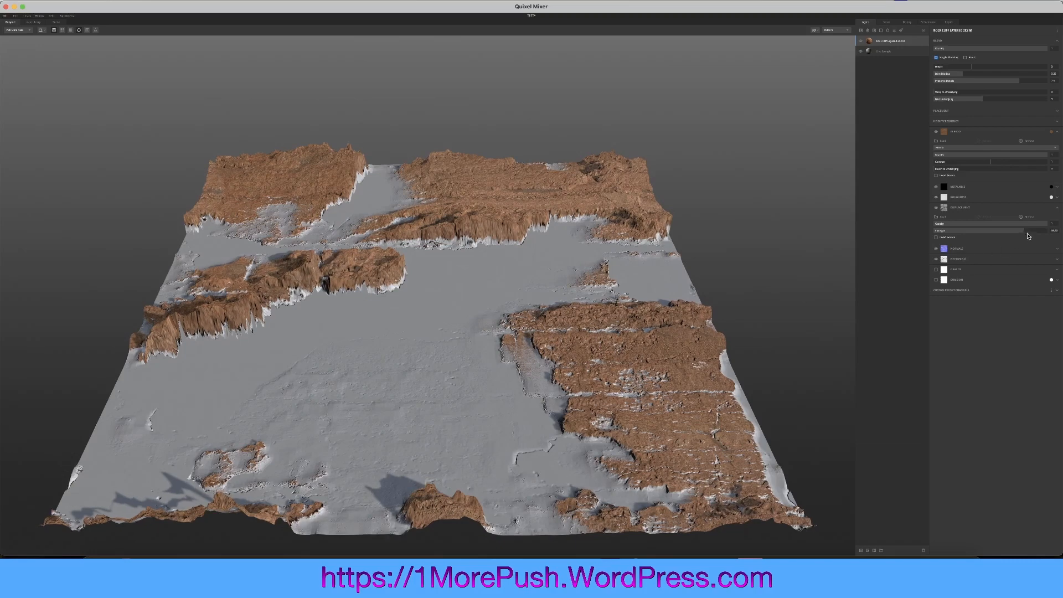
drag(1025, 230, 1061, 241)
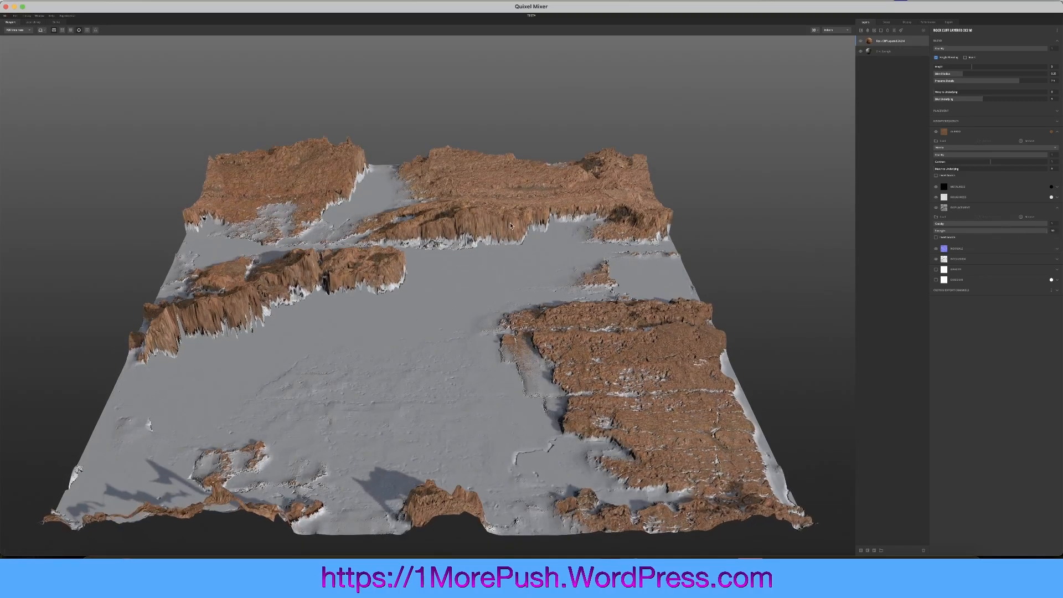
mouse_move(979, 231)
mouse_down()
mouse_move(965, 233)
mouse_move(980, 234)
mouse_up()
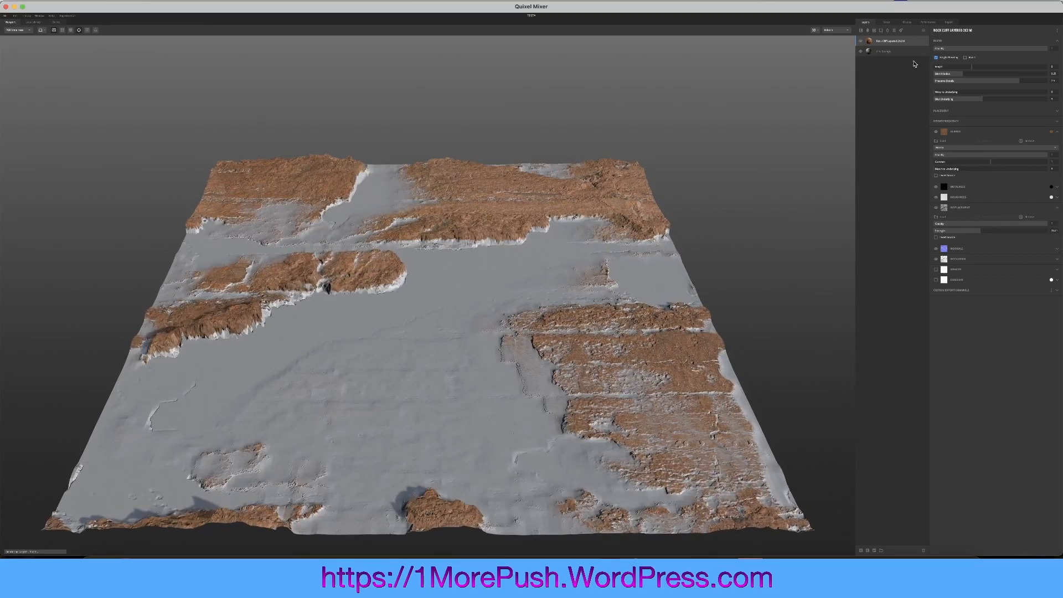
Delete the grey surface layer and add a liquid layer above the rock layer.
click(883, 51)
key(Delete)
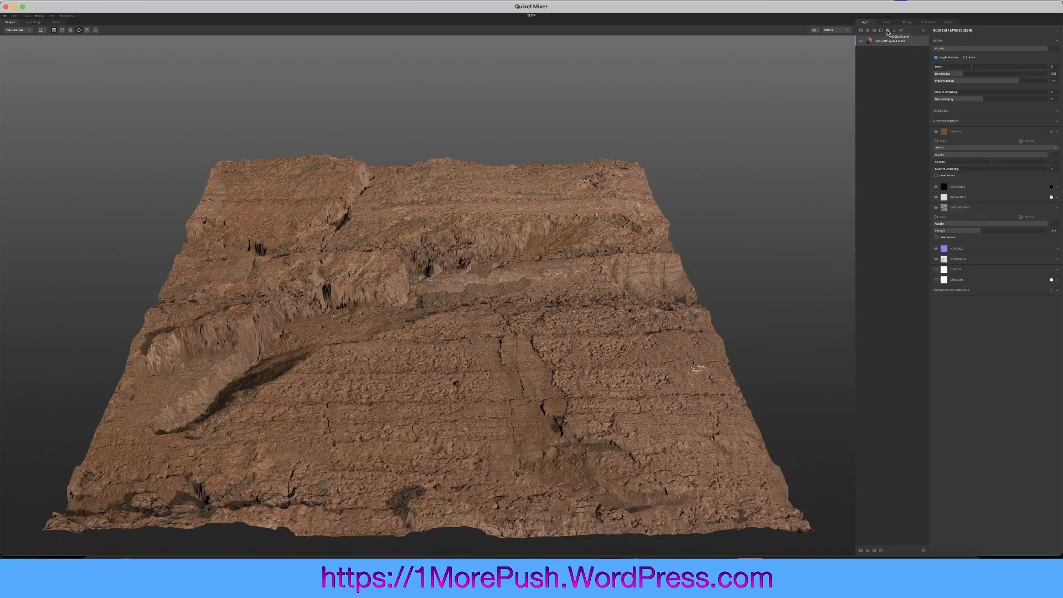
click(887, 30)
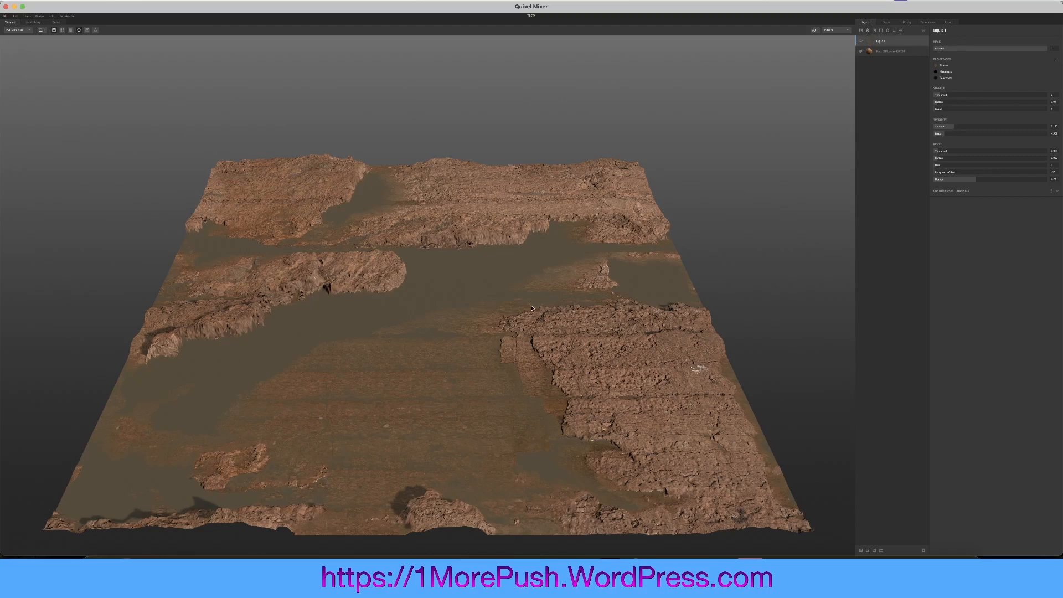
middle_drag(535, 307, 523, 282)
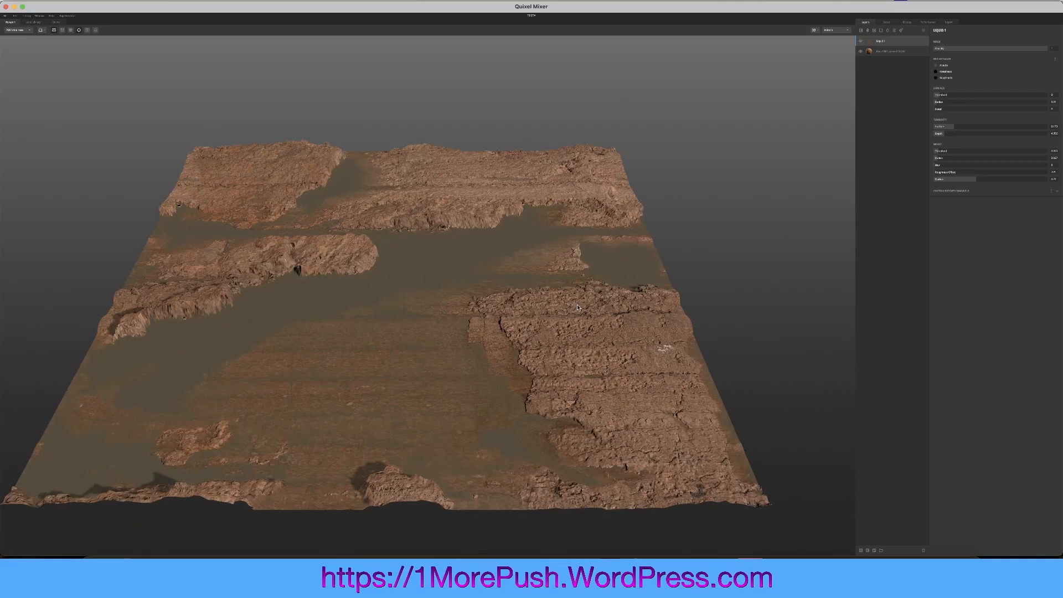
scroll(446, 348, up, 5)
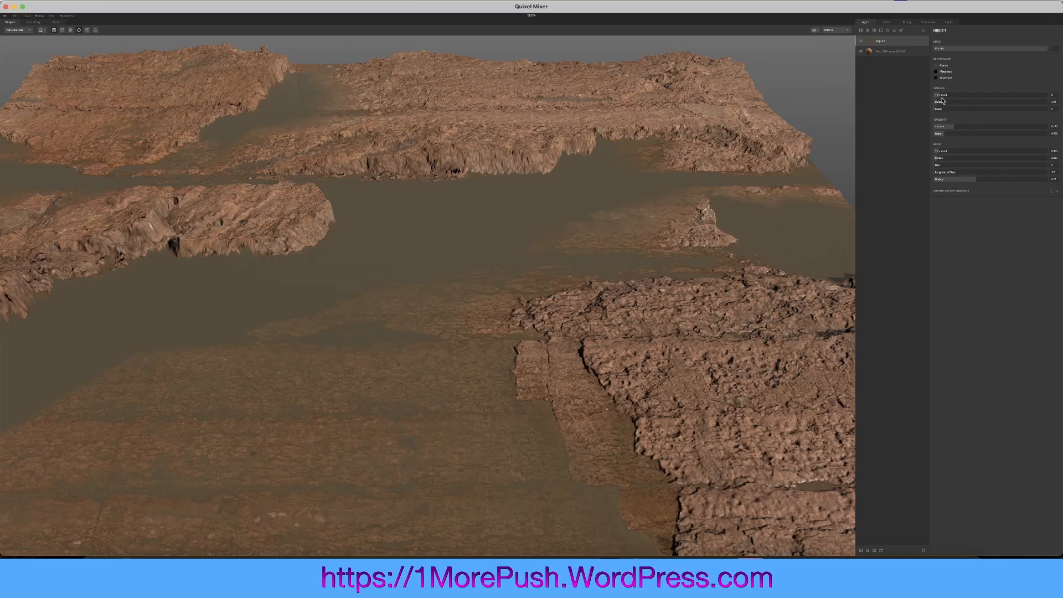
Adjust the liquid layer's surface, depth and threshold settings for denser, more opaque liquid in the low areas of the rock.
drag(939, 98, 1017, 134)
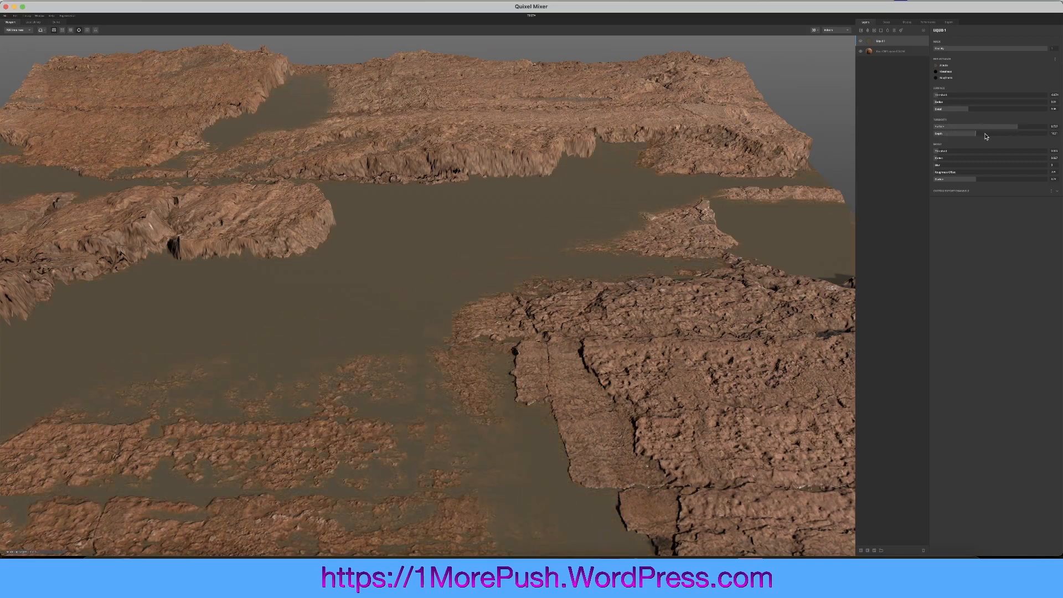
mouse_move(985, 136)
mouse_down()
mouse_move(1046, 136)
mouse_move(936, 144)
mouse_move(968, 144)
mouse_up()
drag(941, 151, 1036, 157)
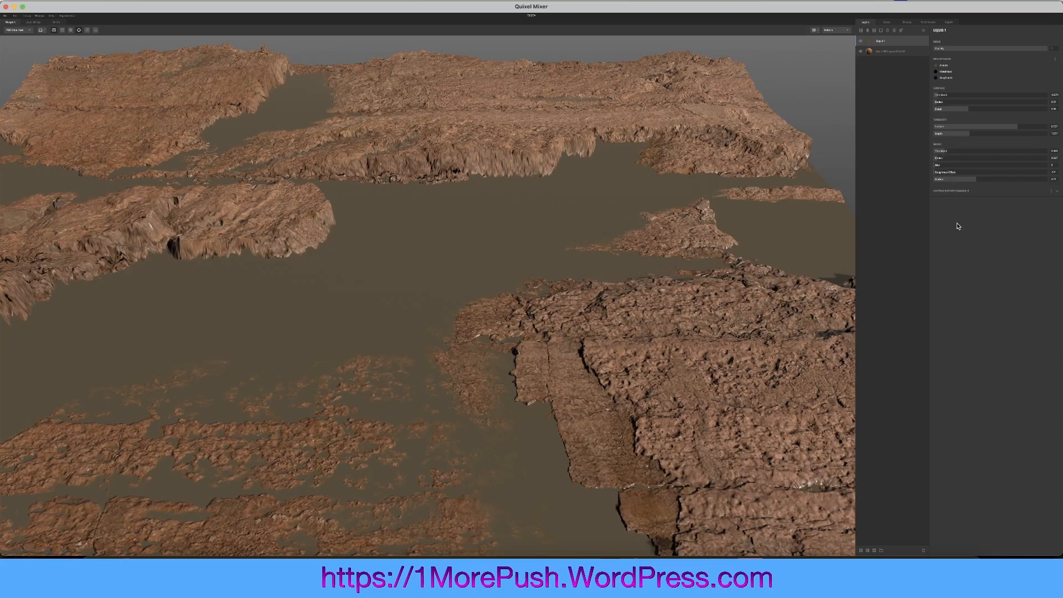
Change the liquid layer's color to a dark, muted teal and apply it.
click(937, 67)
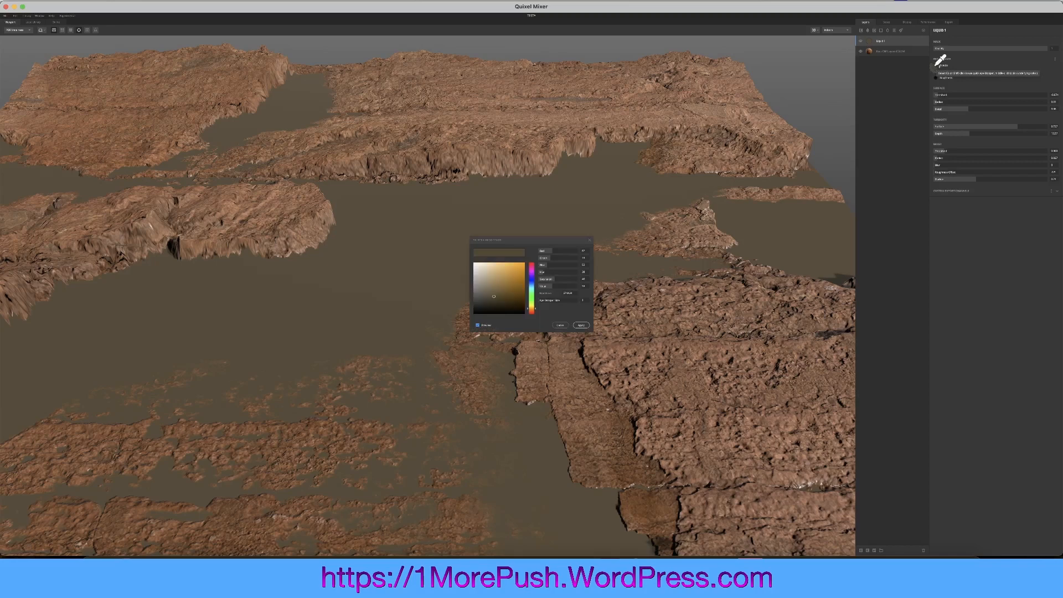
click(533, 292)
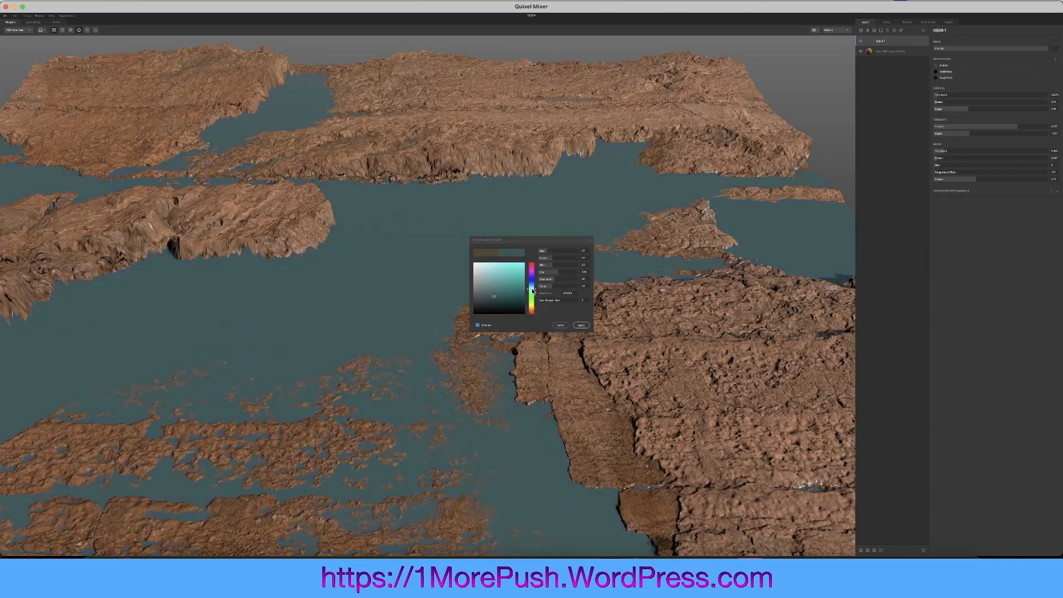
mouse_move(494, 297)
mouse_down()
mouse_move(481, 297)
mouse_move(490, 301)
mouse_up()
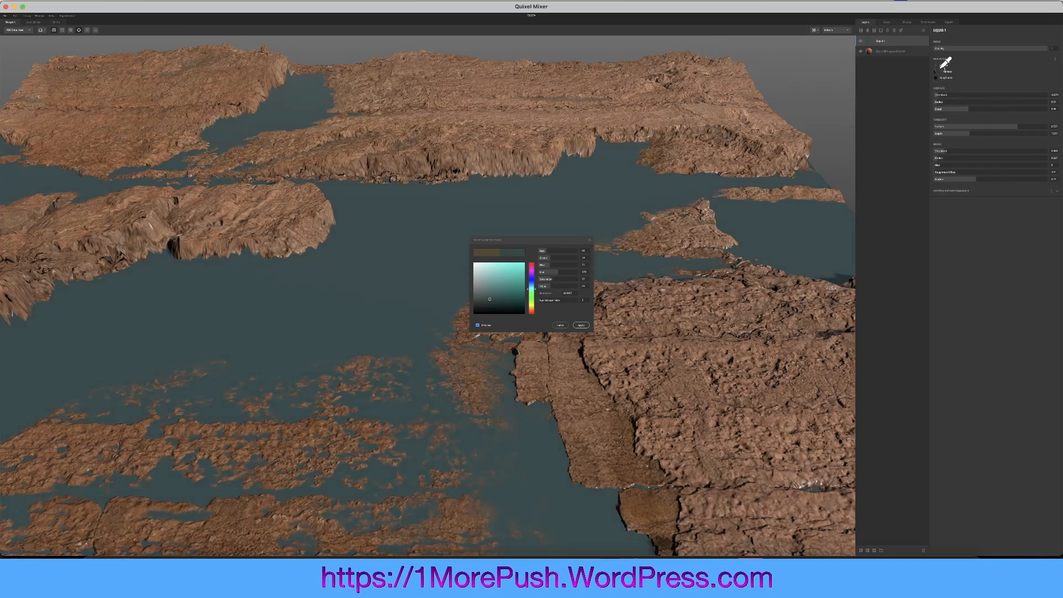
click(581, 325)
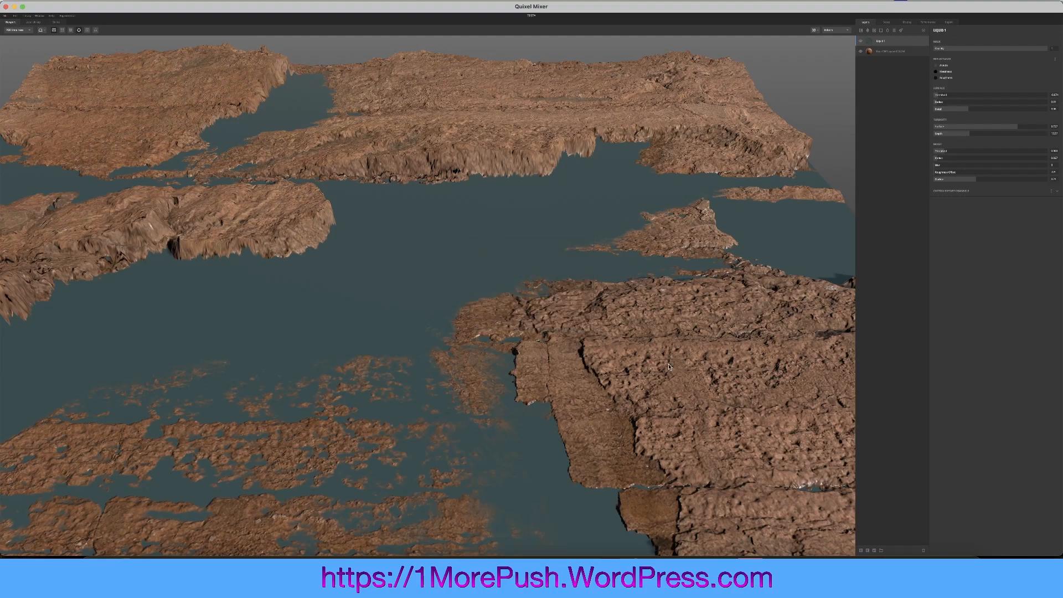
scroll(671, 367, down, 10)
scroll(673, 368, up, 3)
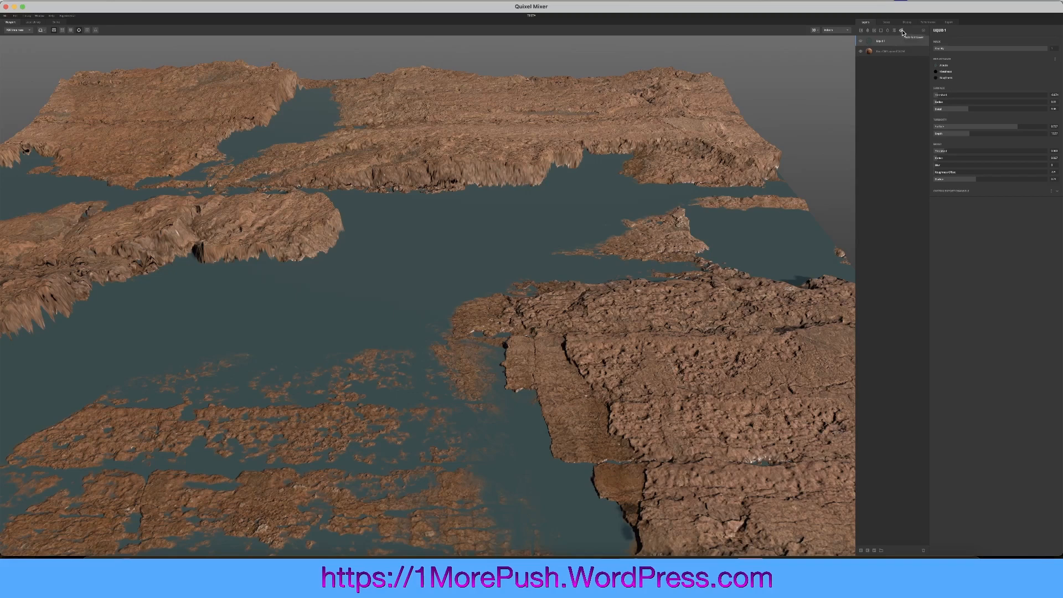
Export the mix's texture maps under the name TEST, and preview the exported Albedo, AO and Displacement files.
click(948, 23)
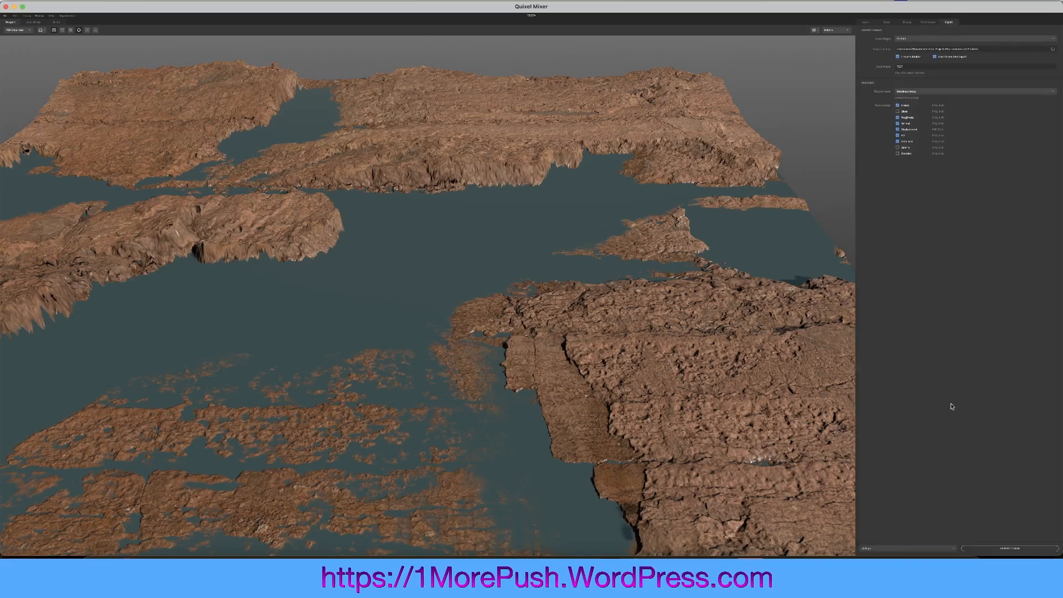
click(1021, 549)
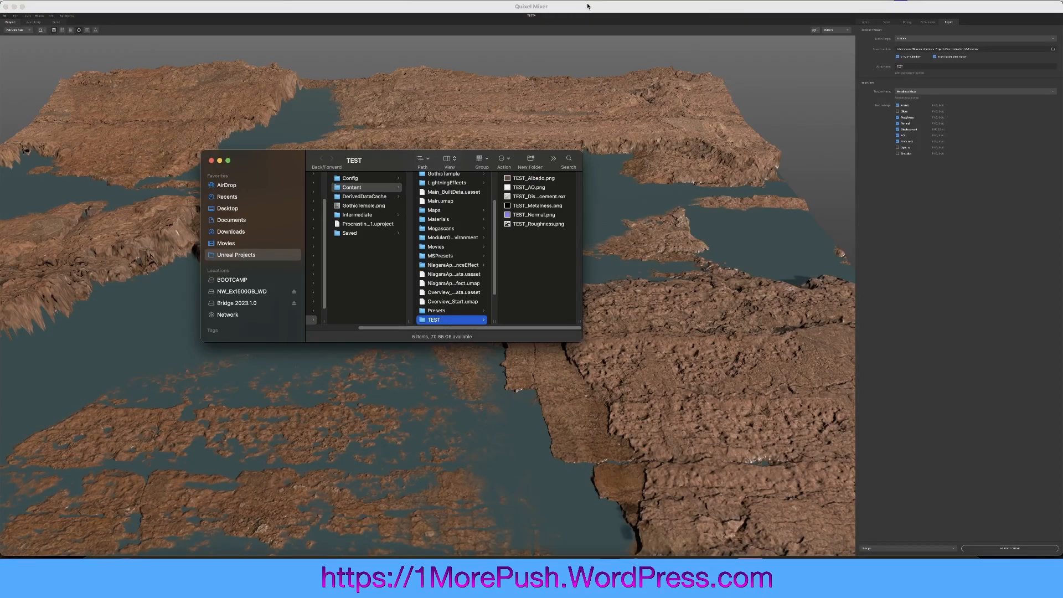
click(545, 179)
key(space)
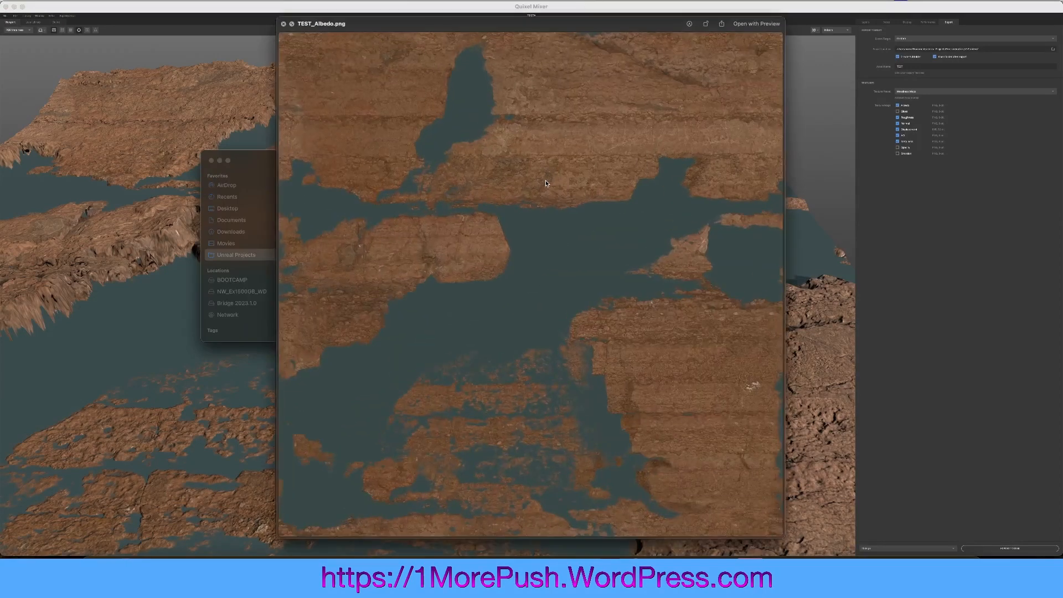
key(Down)
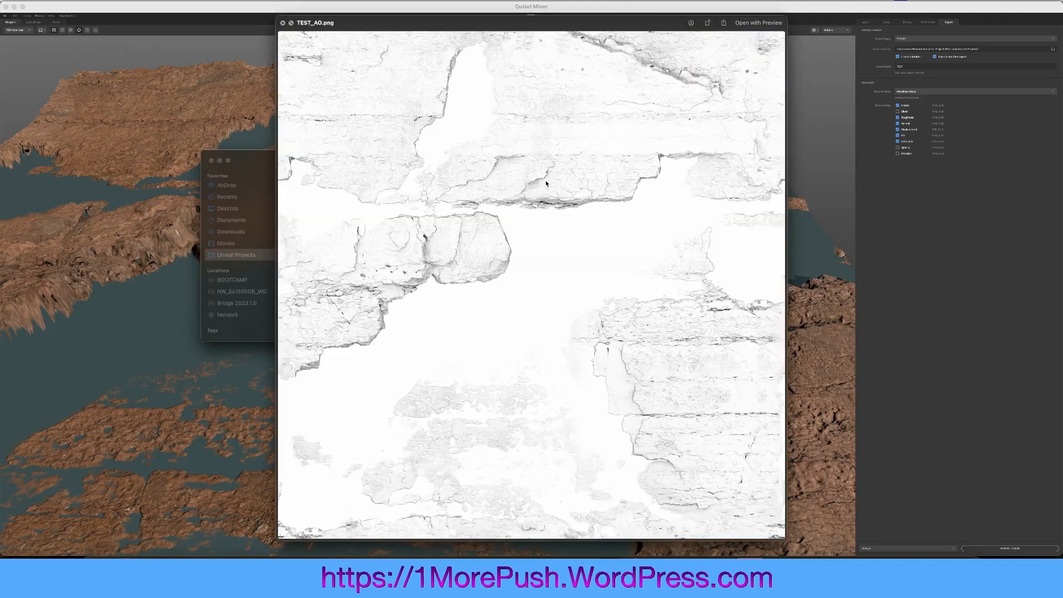
key(Down)
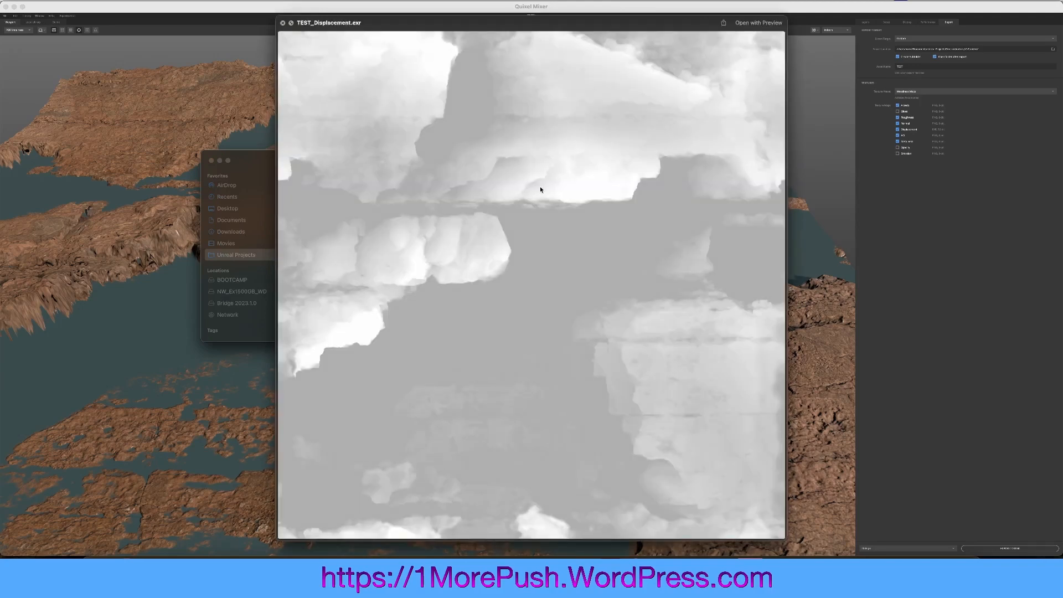
key(space)
Select all six exported TEST files in Finder, switch to Unreal Engine, and open the NewWorld level without saving pending changes.
drag(457, 239, 421, 176)
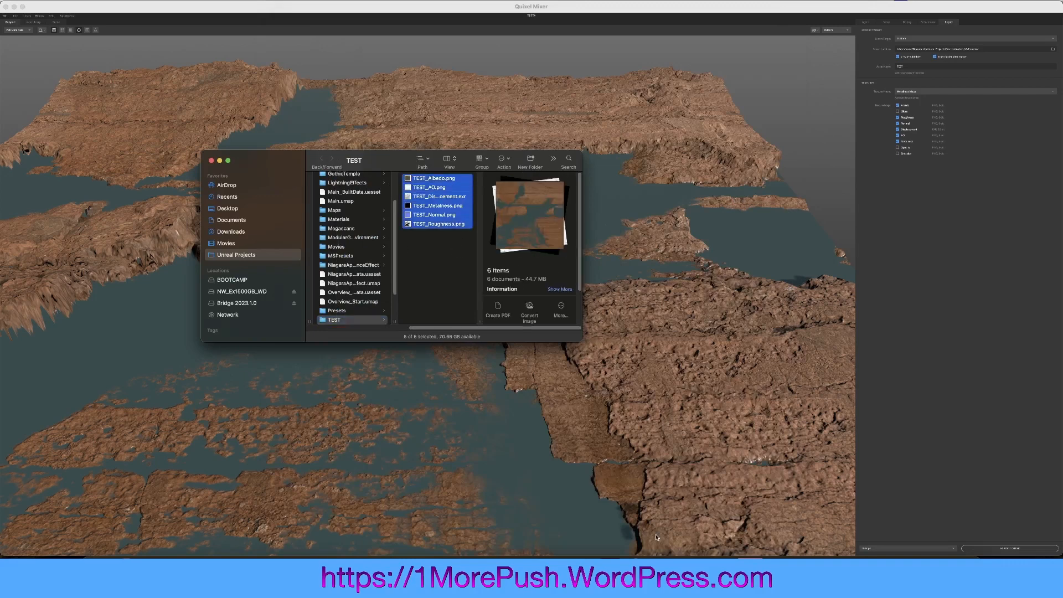
click(635, 573)
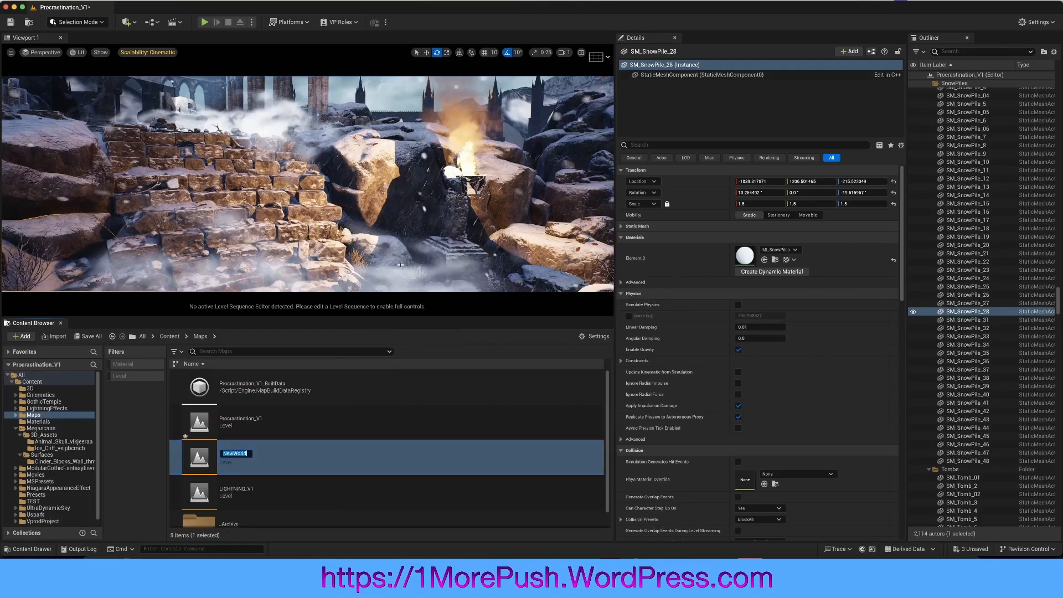
click(207, 459)
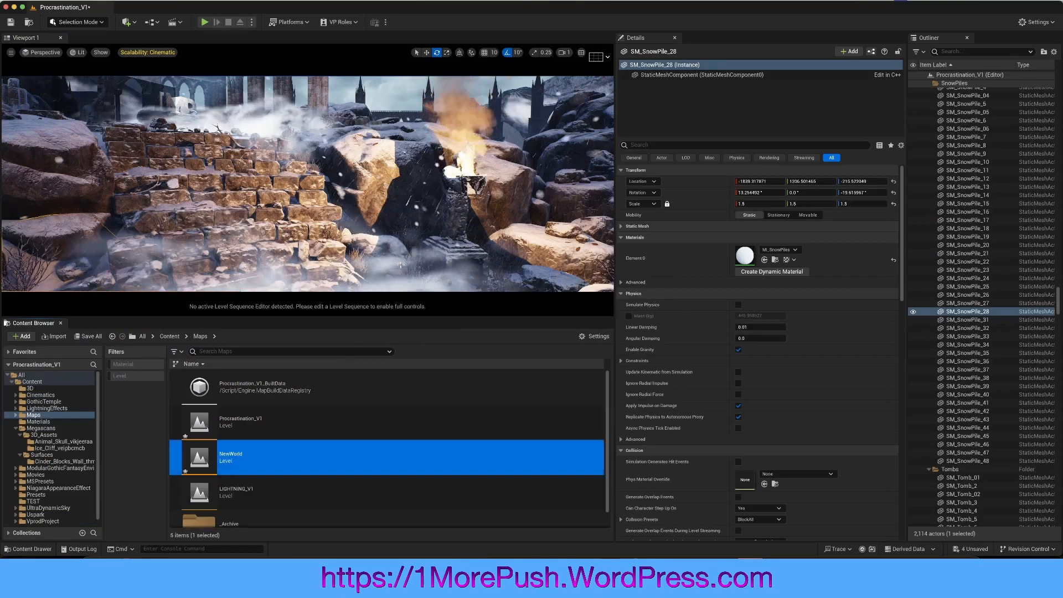
double_click(207, 459)
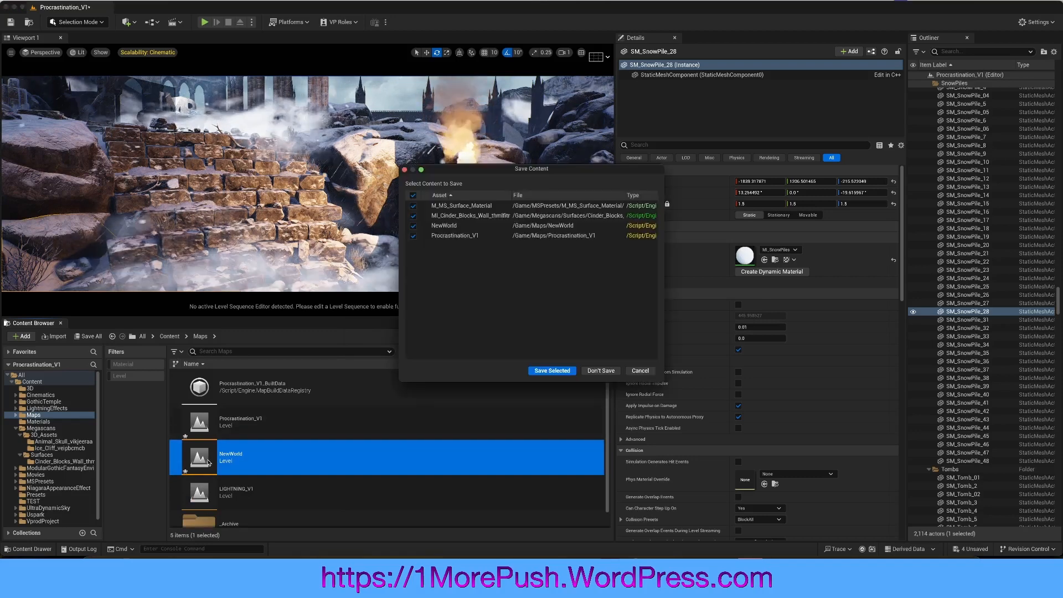
click(600, 370)
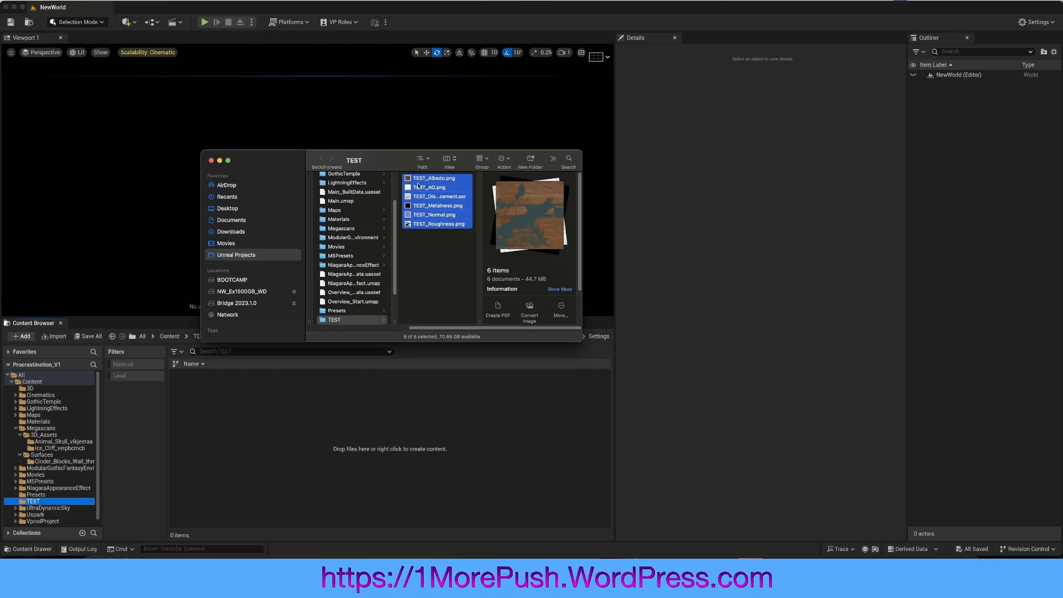
Import the six exported TEST texture files from Finder into the TEST content folder.
drag(425, 180, 230, 430)
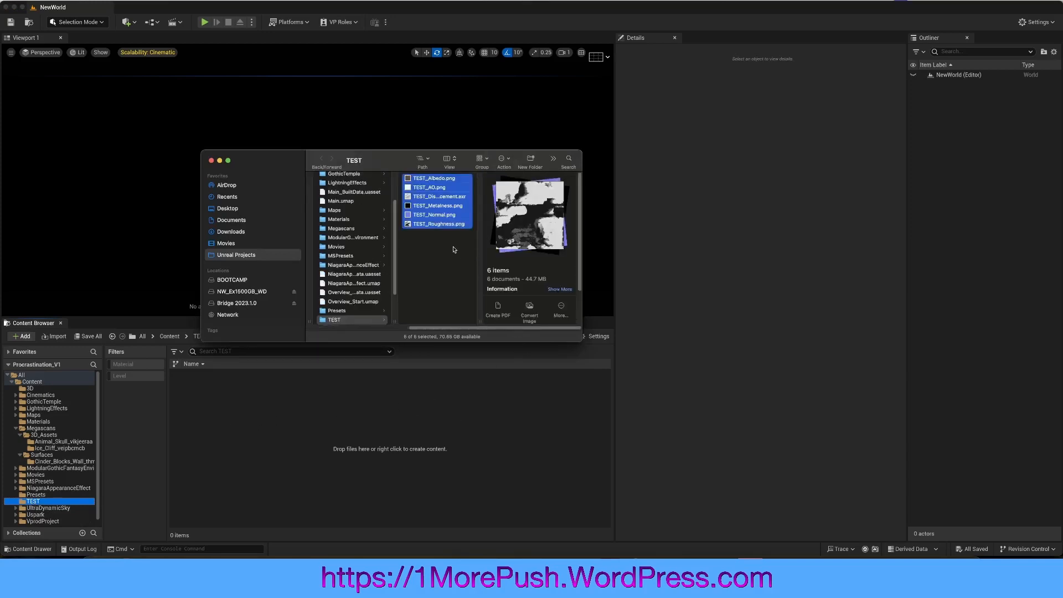
drag(428, 225, 273, 466)
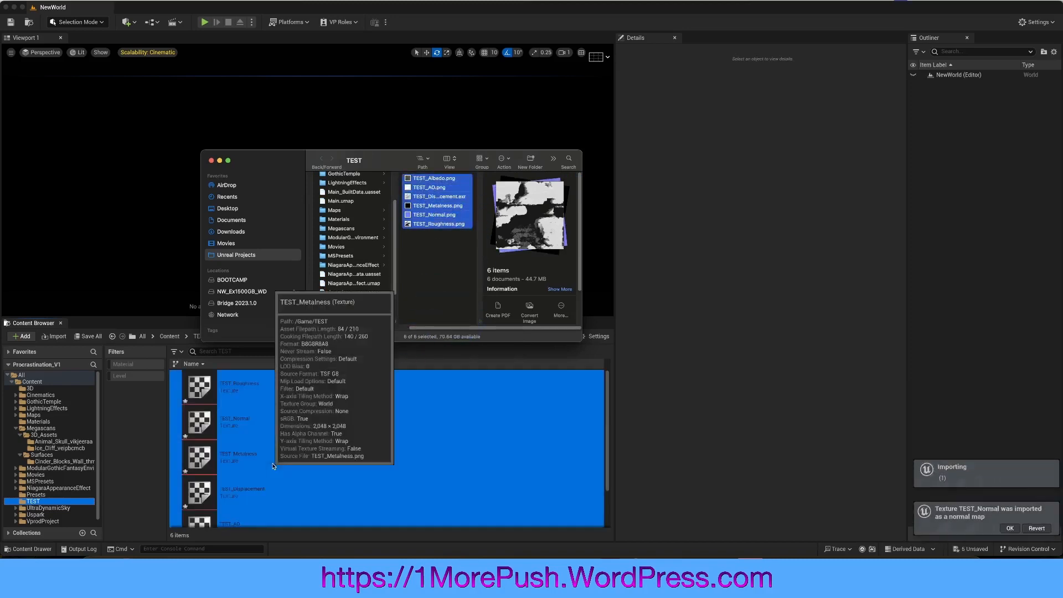
click(679, 229)
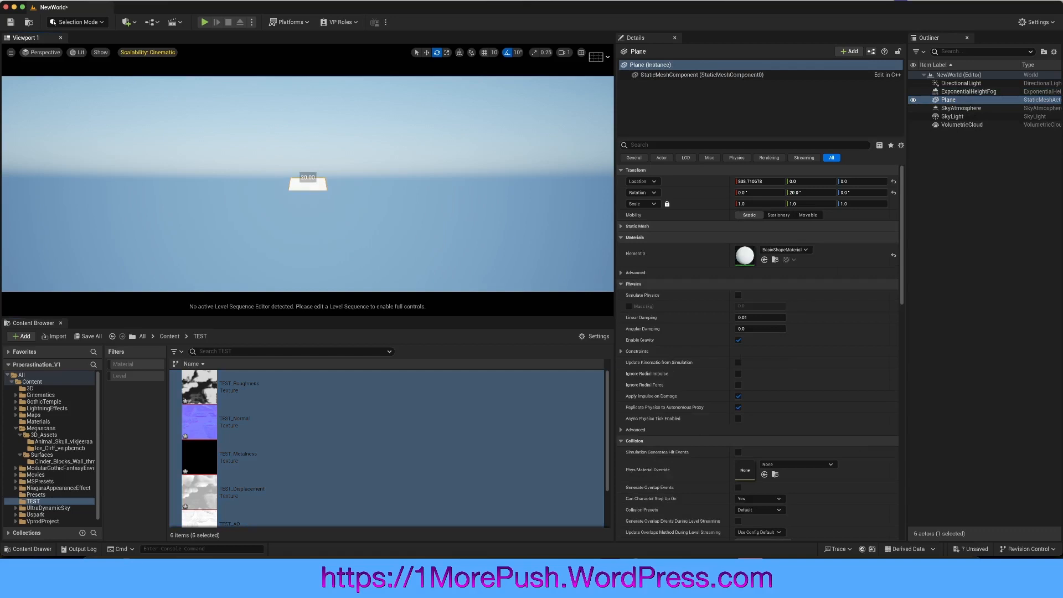
Tilt the plane in the level to a 30° rotation and apply the TEST_Albedo texture to it as its material.
drag(325, 153, 325, 152)
click(305, 470)
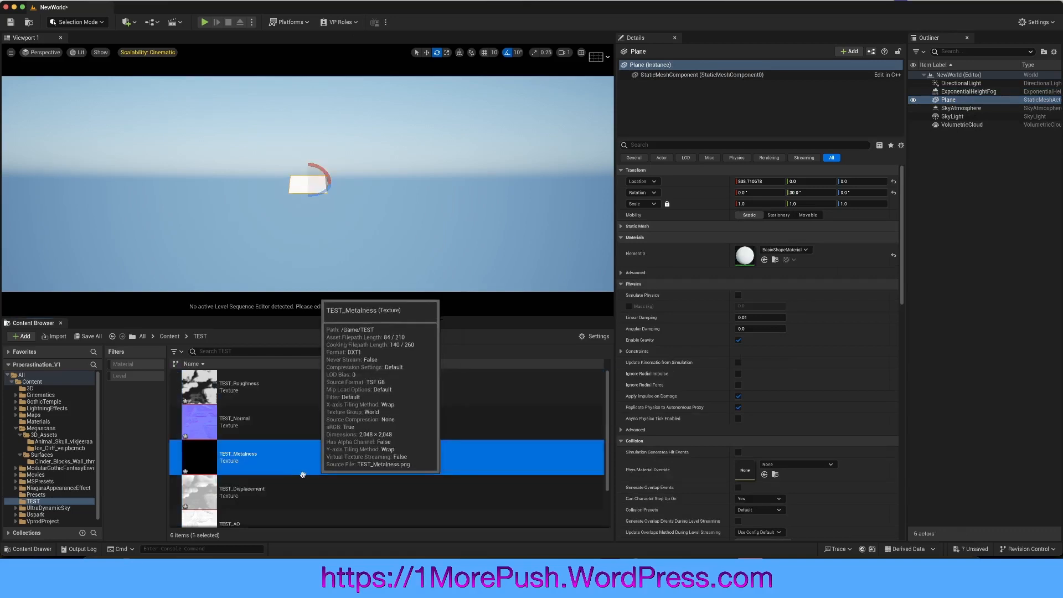
scroll(323, 474, down, 2)
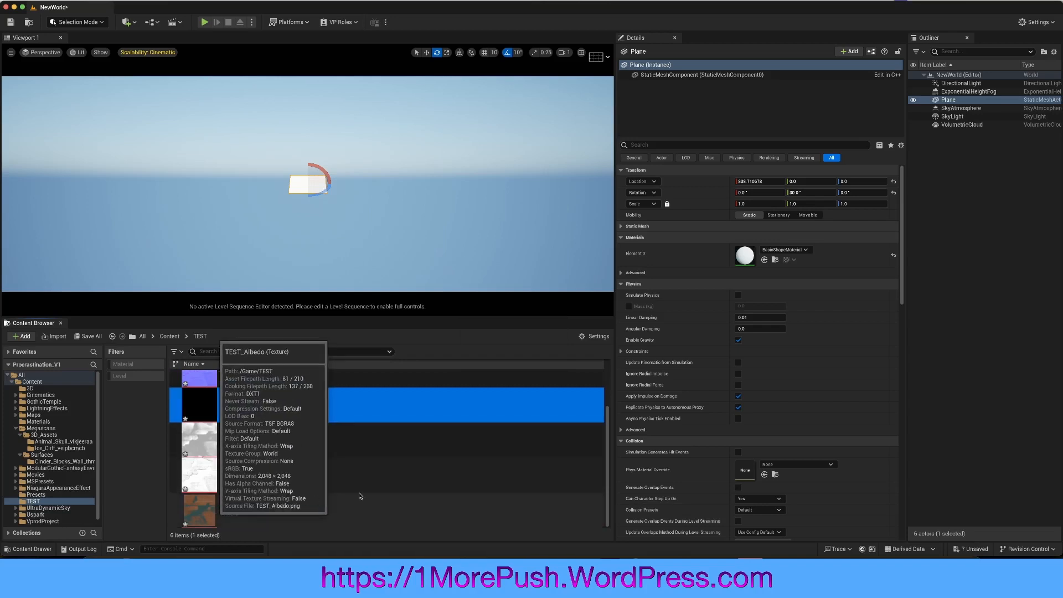
click(215, 512)
drag(206, 509, 290, 179)
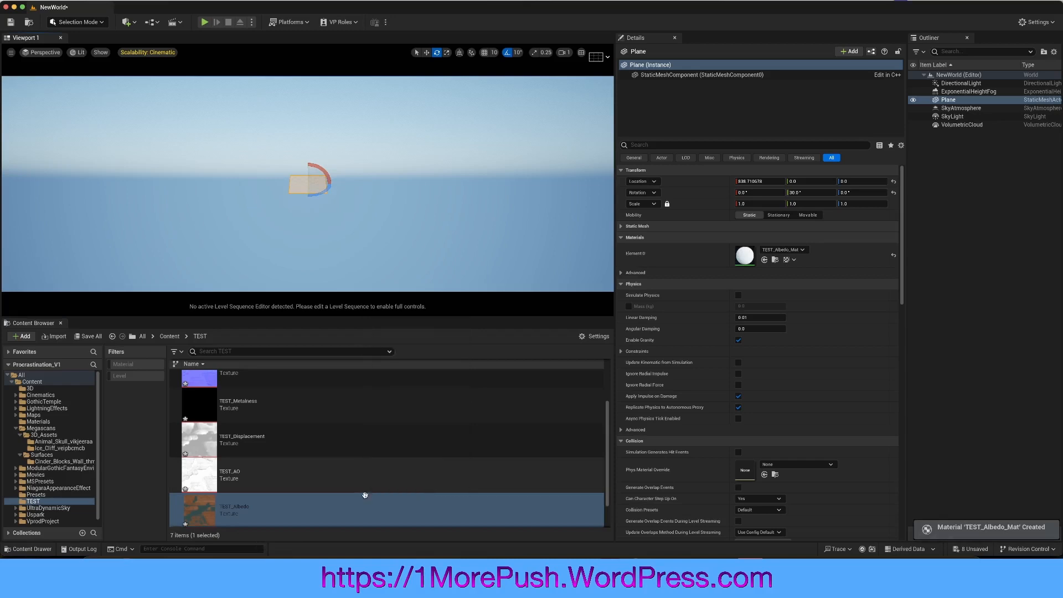
Open the plane's TEST_Albedo_Mat material for editing.
scroll(364, 490, down, 1)
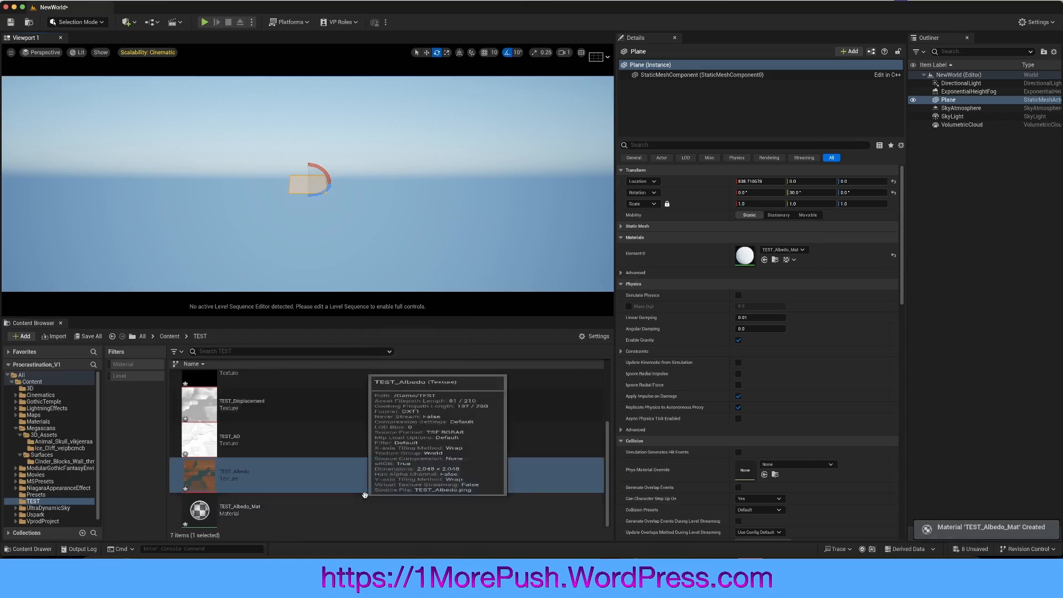
double_click(297, 510)
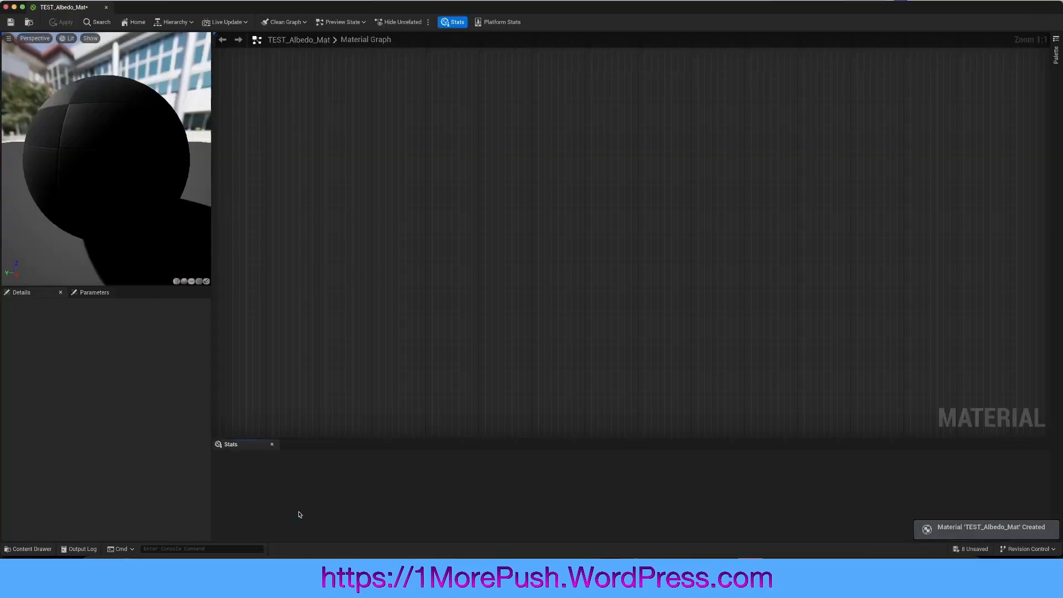
Add the TEST roughness, normal, metalness, displacement and AO textures from the TEST folder to the TEST_Albedo_Mat material graph.
drag(152, 4, 524, 10)
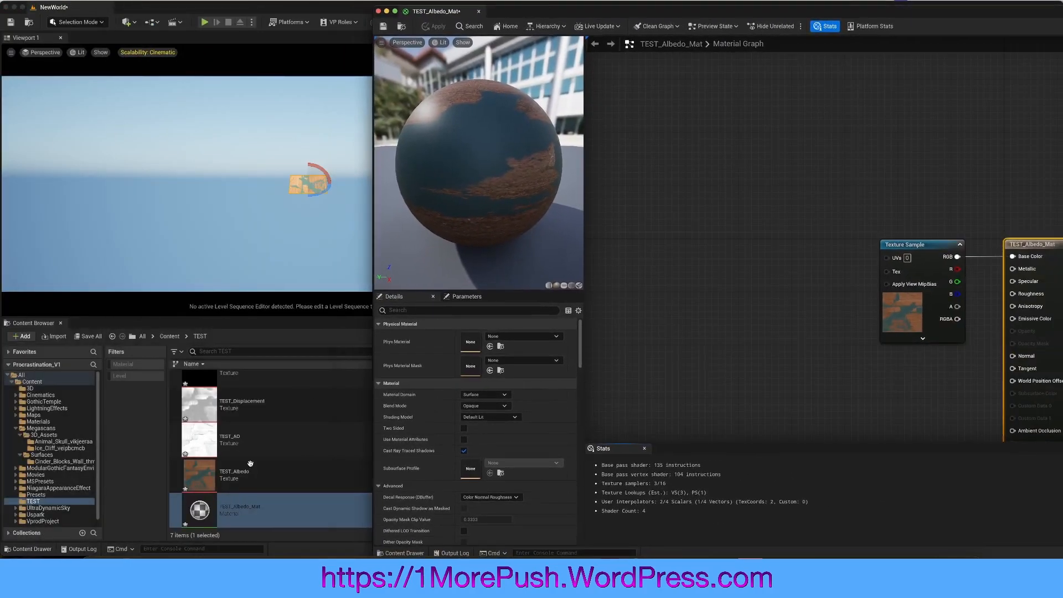
click(278, 443)
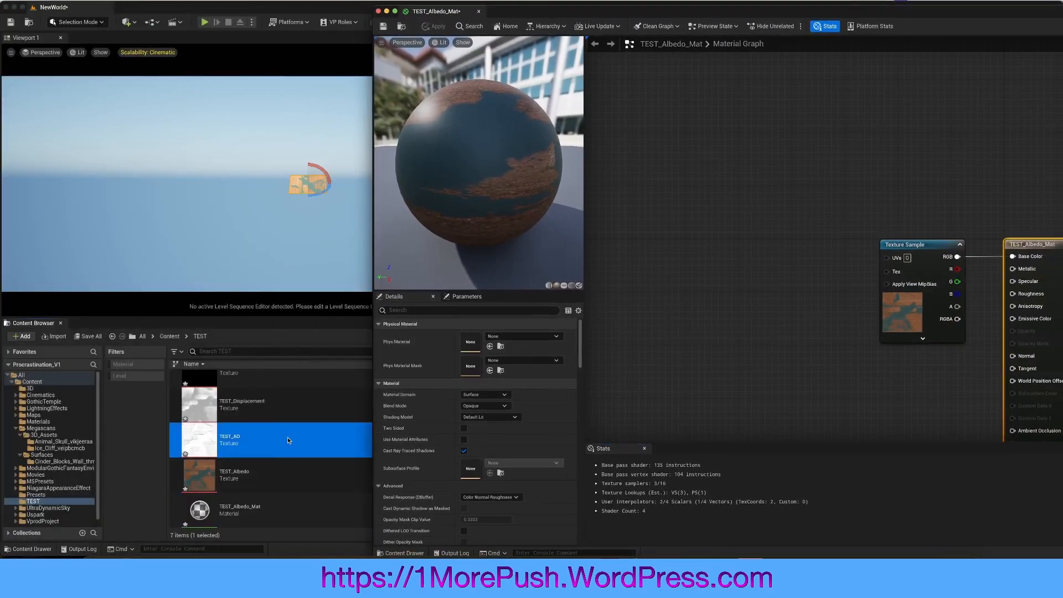
scroll(287, 440, up, 3)
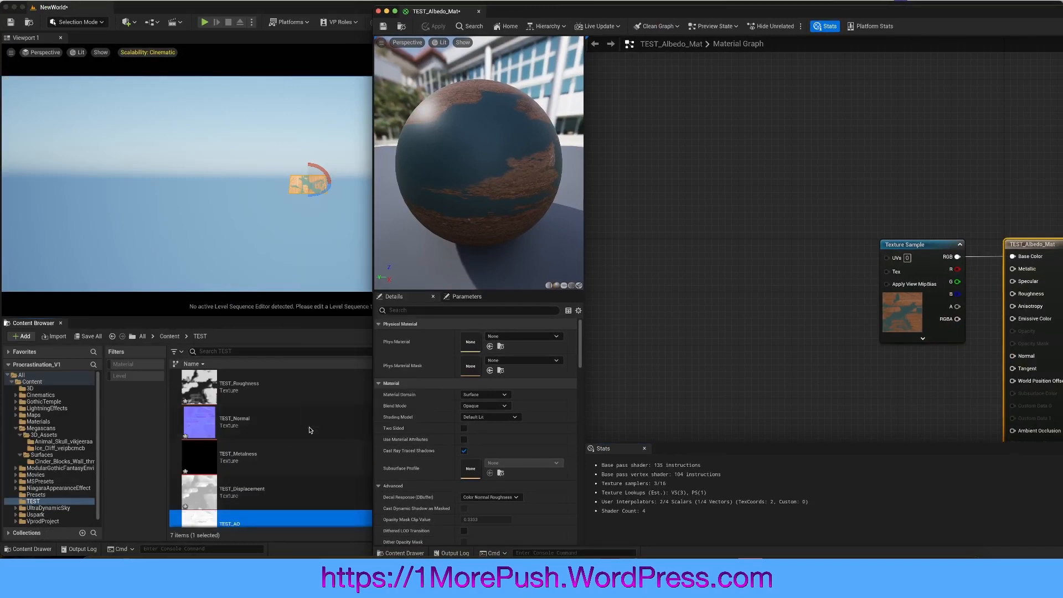
shift+click(247, 390)
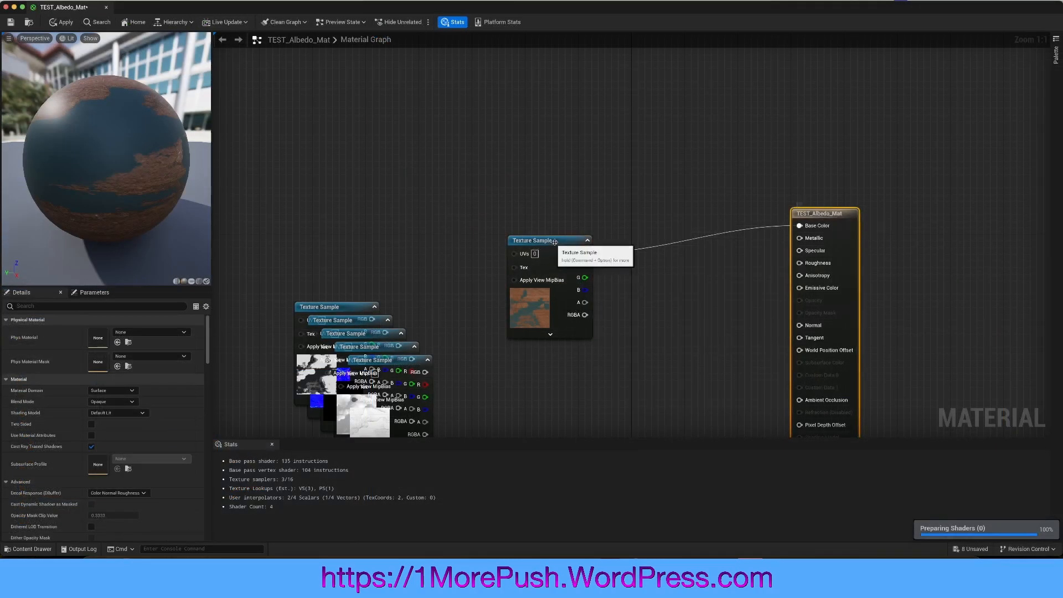
Move the albedo texture node clear and spread out the roughness, normal and metalness nodes from the stack in the graph.
drag(532, 240, 443, 121)
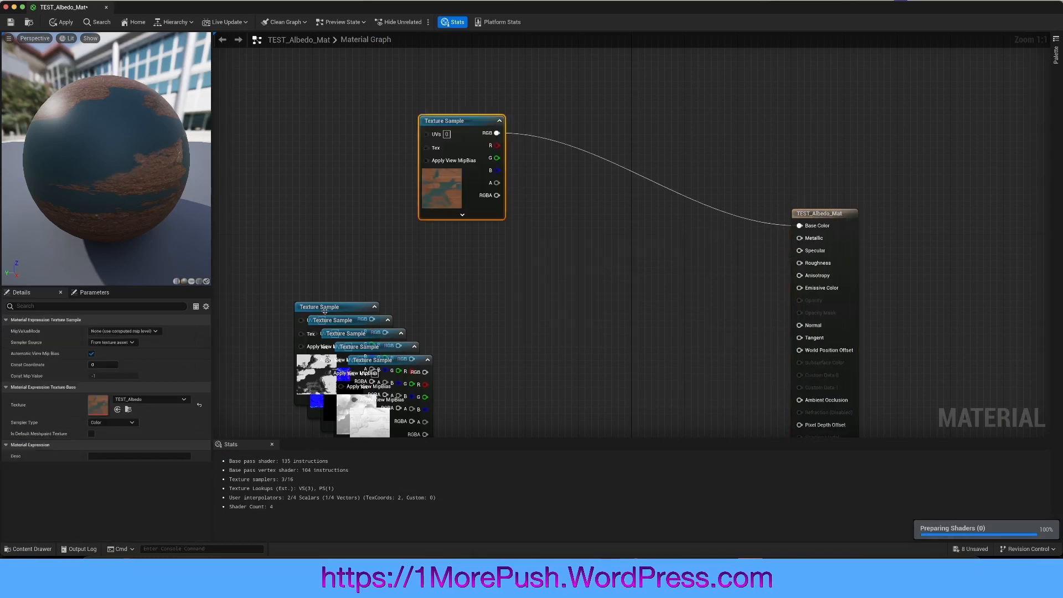
click(542, 264)
drag(362, 308, 541, 252)
drag(525, 242, 562, 207)
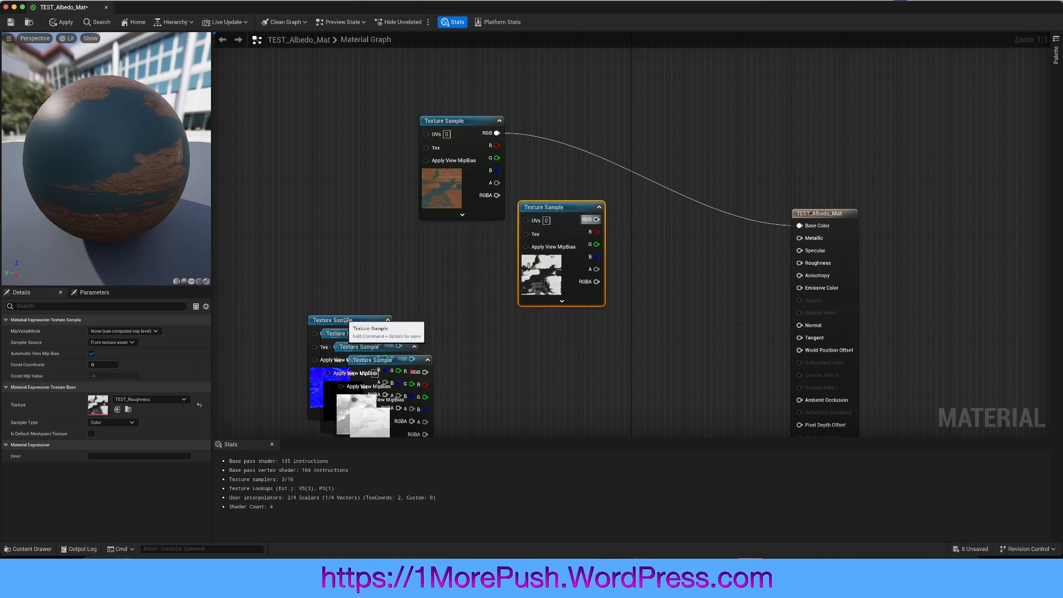
drag(337, 319, 566, 367)
scroll(680, 328, down, 2)
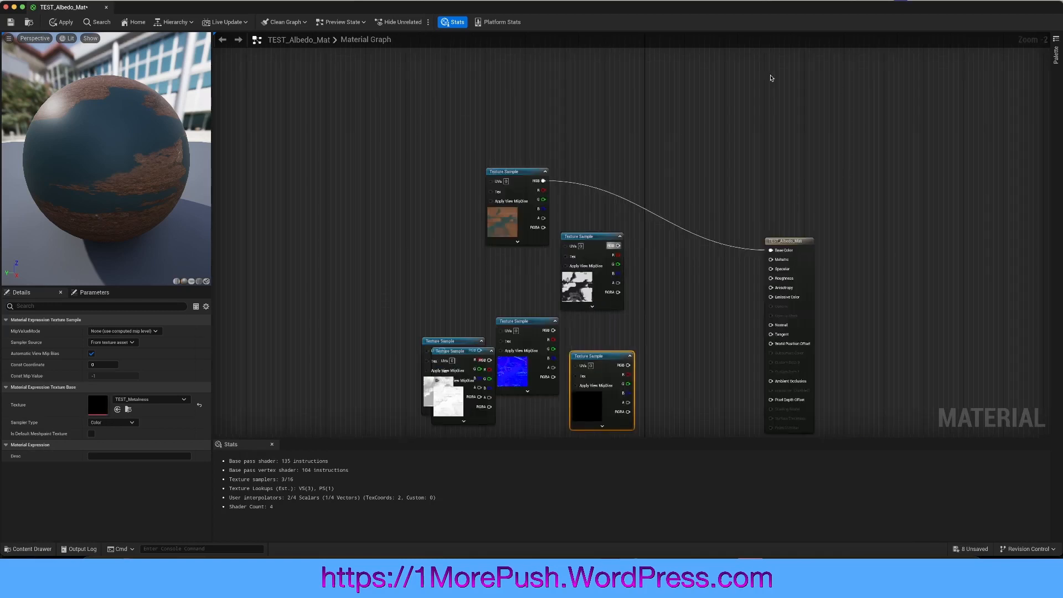
Separate the displacement and AO texture nodes below the others and close the Stats pane to enlarge the graph.
right_drag(771, 76, 680, 47)
drag(397, 251, 446, 326)
click(445, 331)
drag(371, 205, 434, 254)
drag(365, 195, 518, 327)
drag(427, 272, 416, 291)
scroll(814, 180, down, 1)
right_drag(770, 207, 719, 259)
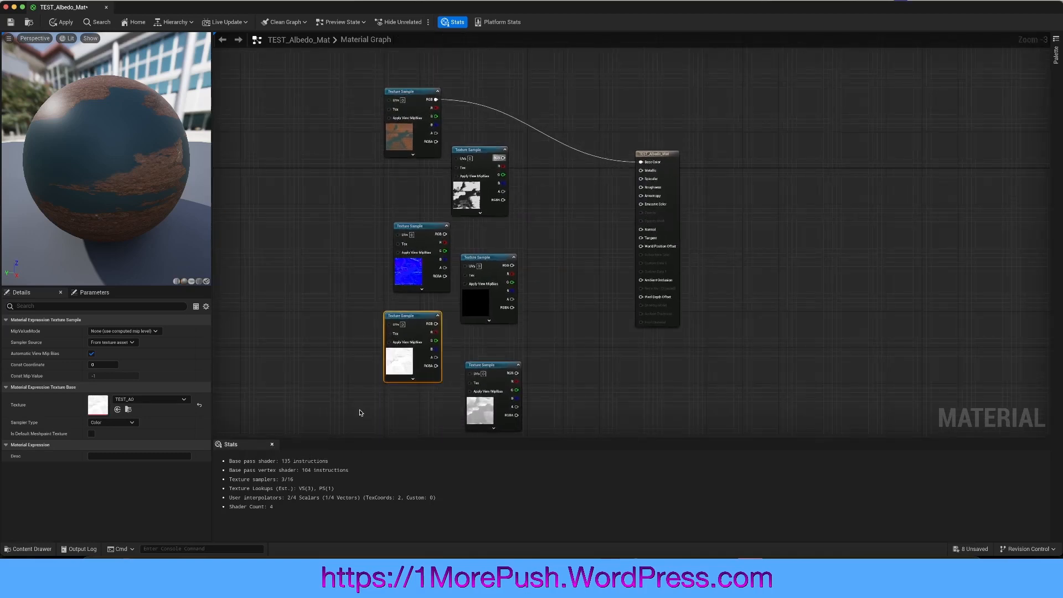
click(272, 444)
scroll(566, 215, up, 3)
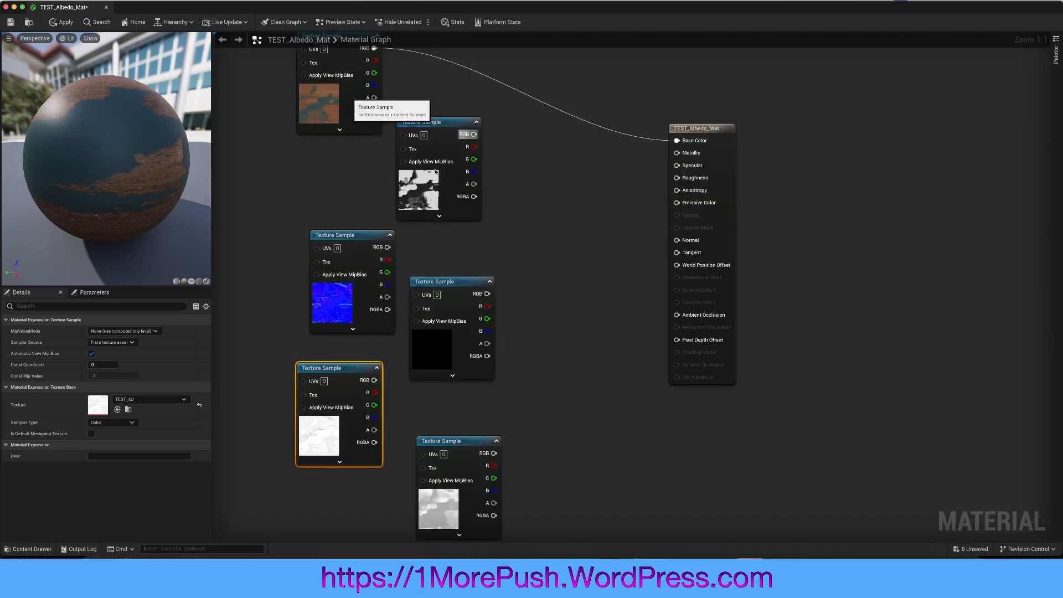
Connect the roughness texture's RGB output to the material's Roughness input and the normal texture's RGB output to Normal.
click(474, 134)
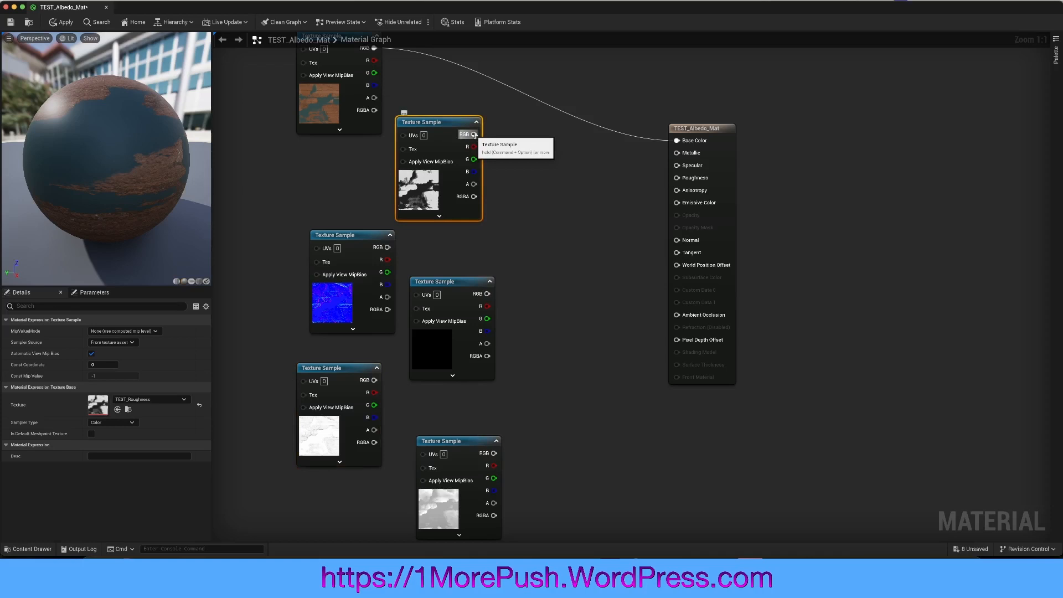
drag(714, 188, 677, 178)
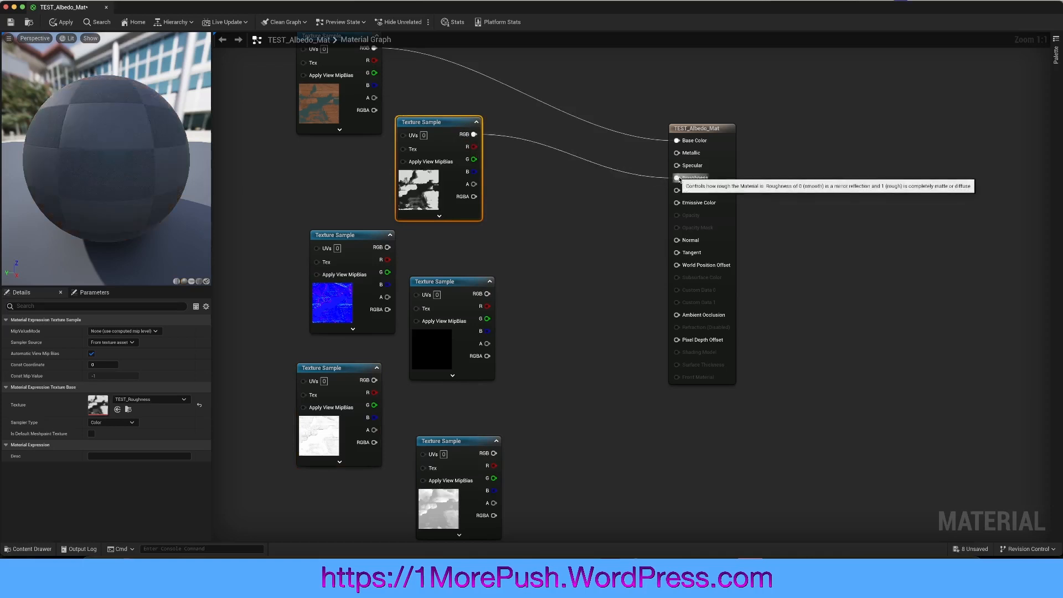
click(362, 232)
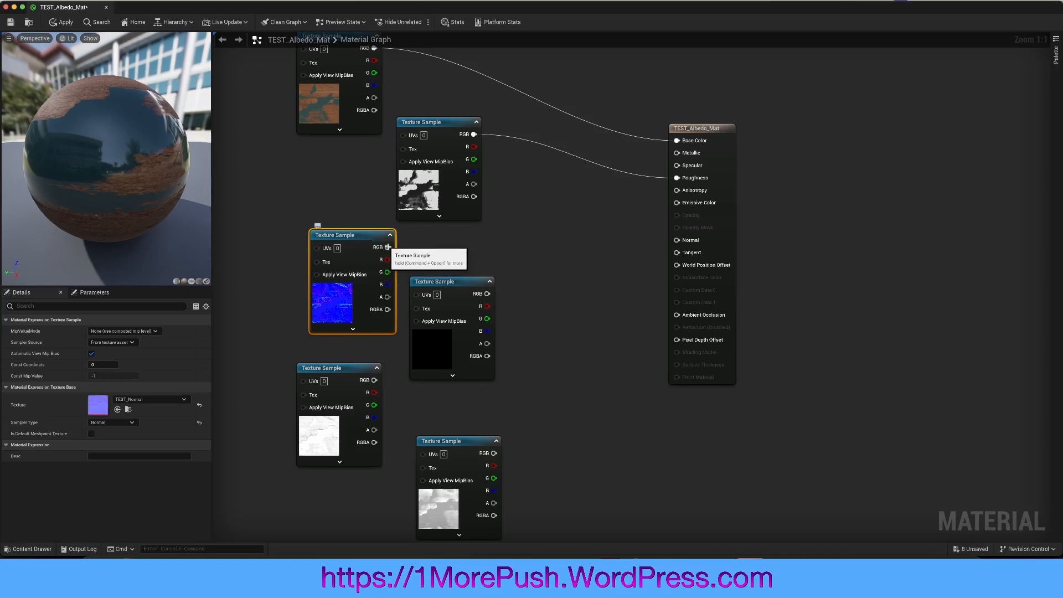
drag(728, 261, 677, 240)
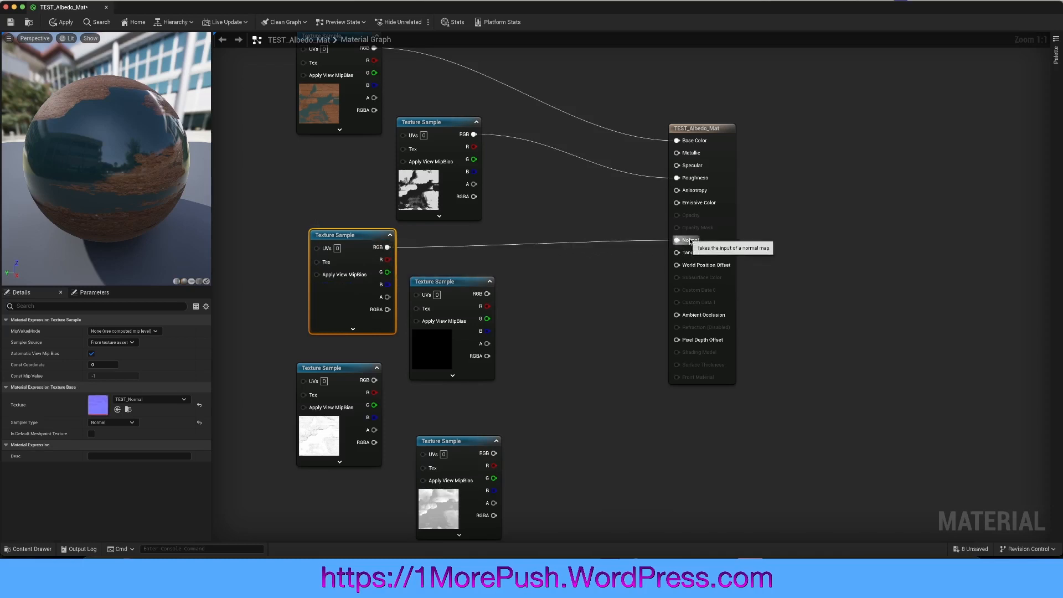
Connect the RGB outputs of the metalness, AO and displacement textures to Metallic, Ambient Occlusion and Pixel Depth Offset respectively.
click(458, 285)
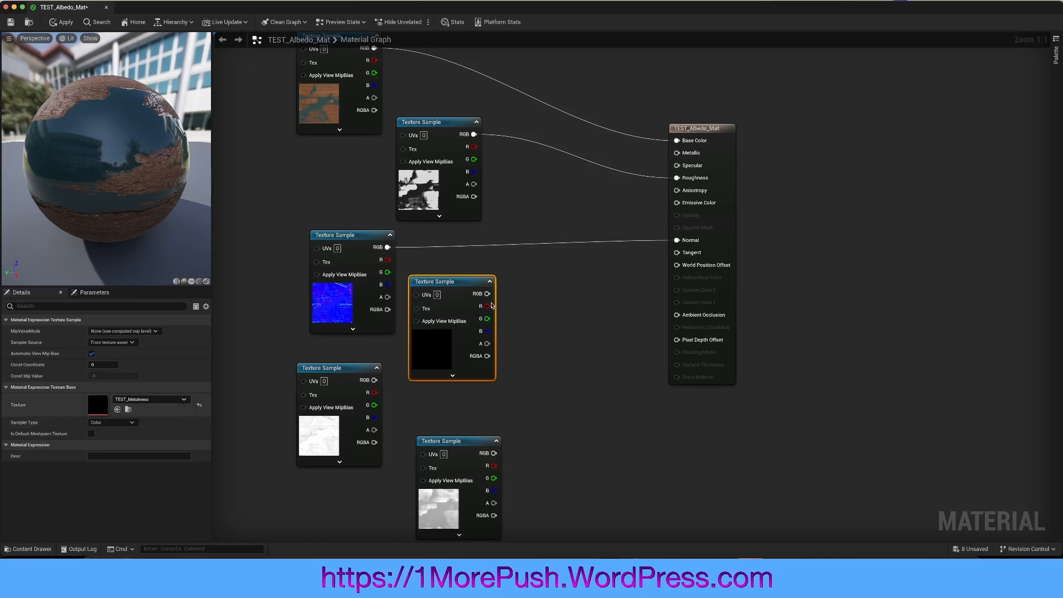
drag(487, 293, 685, 153)
click(334, 368)
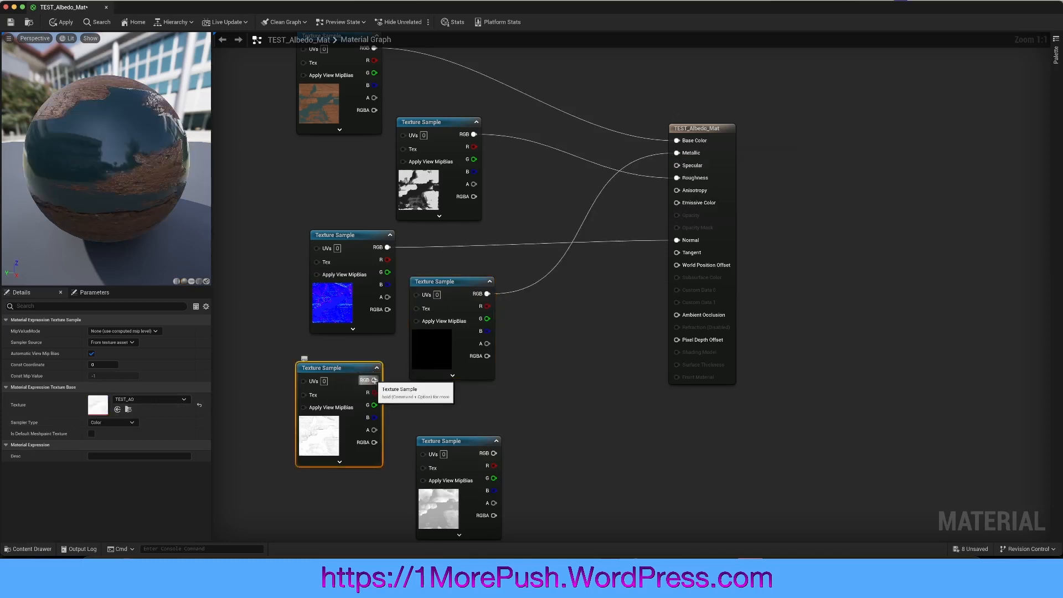
drag(374, 380, 685, 320)
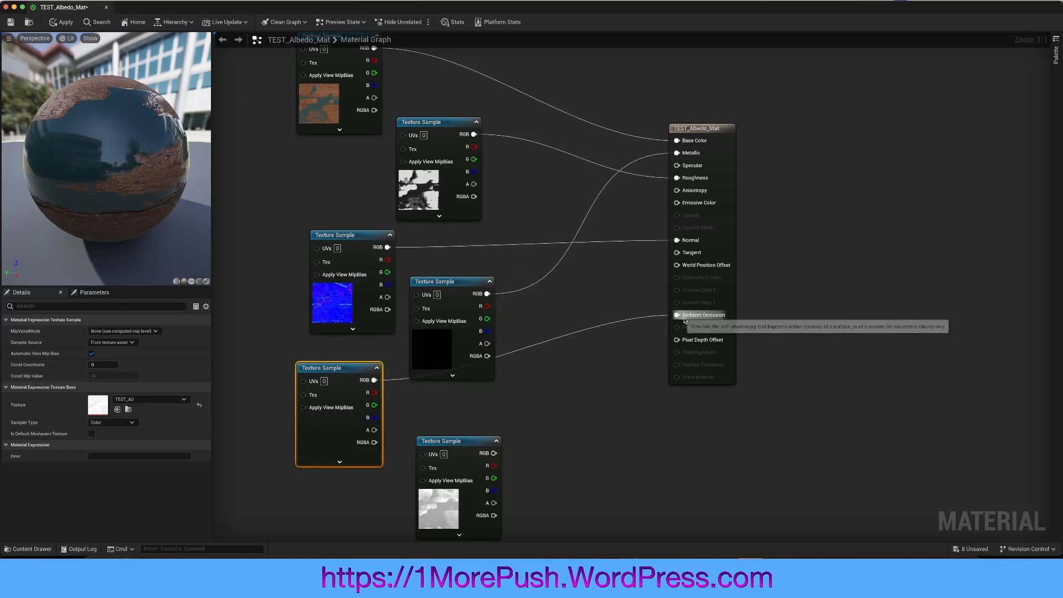
click(450, 441)
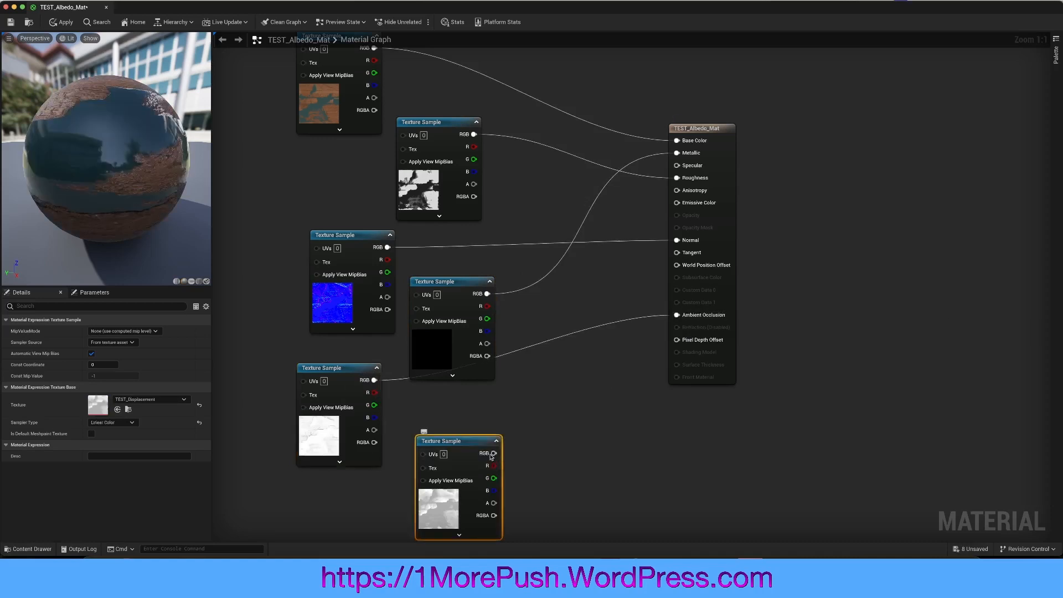
drag(494, 453, 682, 340)
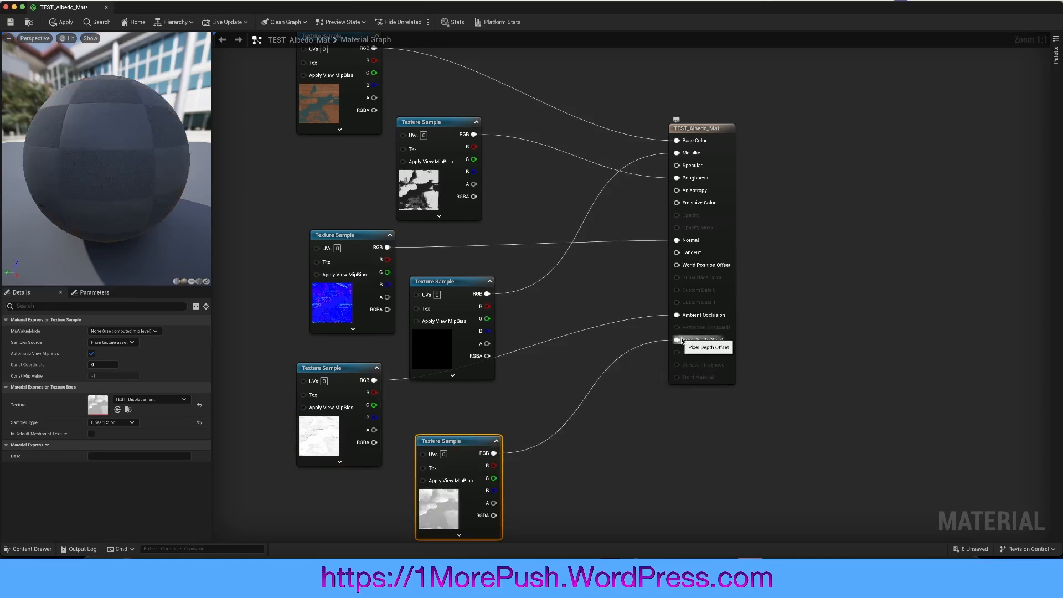
Apply and save the TEST_Albedo_Mat changes and close the material to return to the level.
click(64, 22)
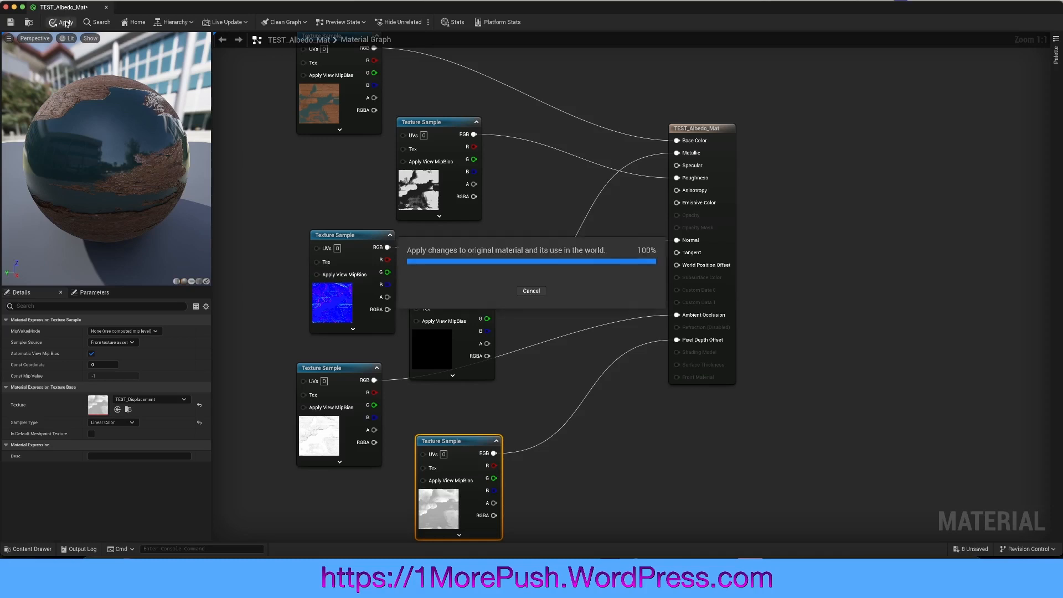
click(11, 23)
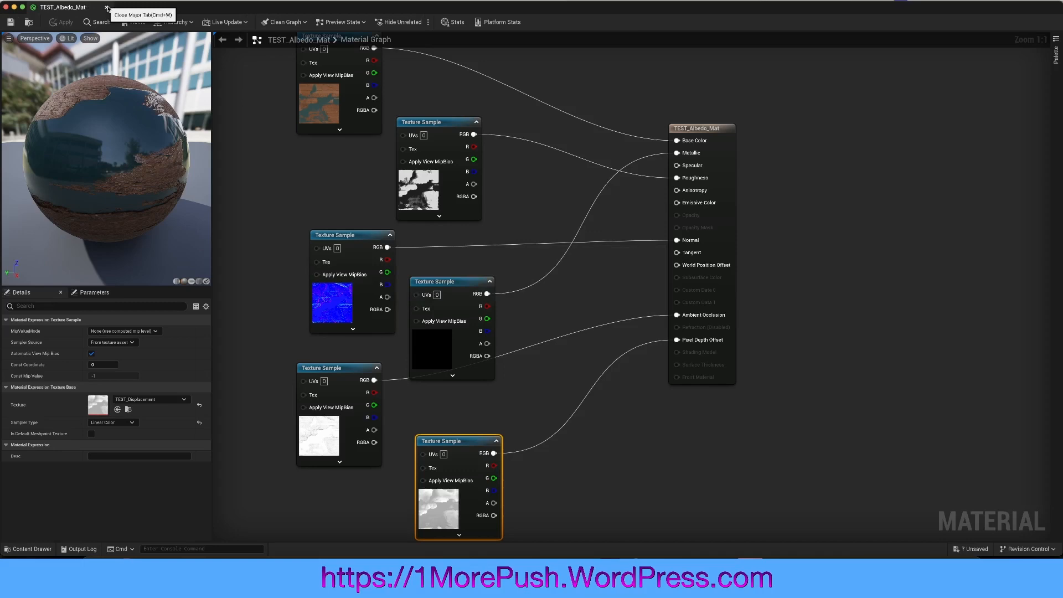
click(107, 8)
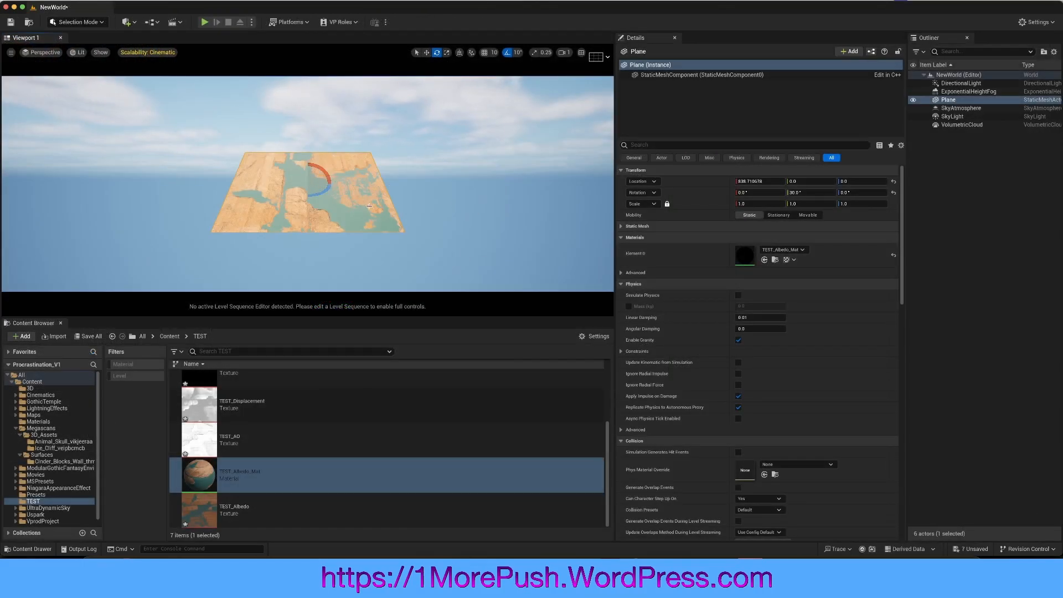
Hide the ExponentialHeightFog, SkyAtmosphere, SkyLight and VolumetricCloud in the level and inspect the textured plane up close.
click(913, 92)
click(912, 108)
click(912, 116)
click(912, 125)
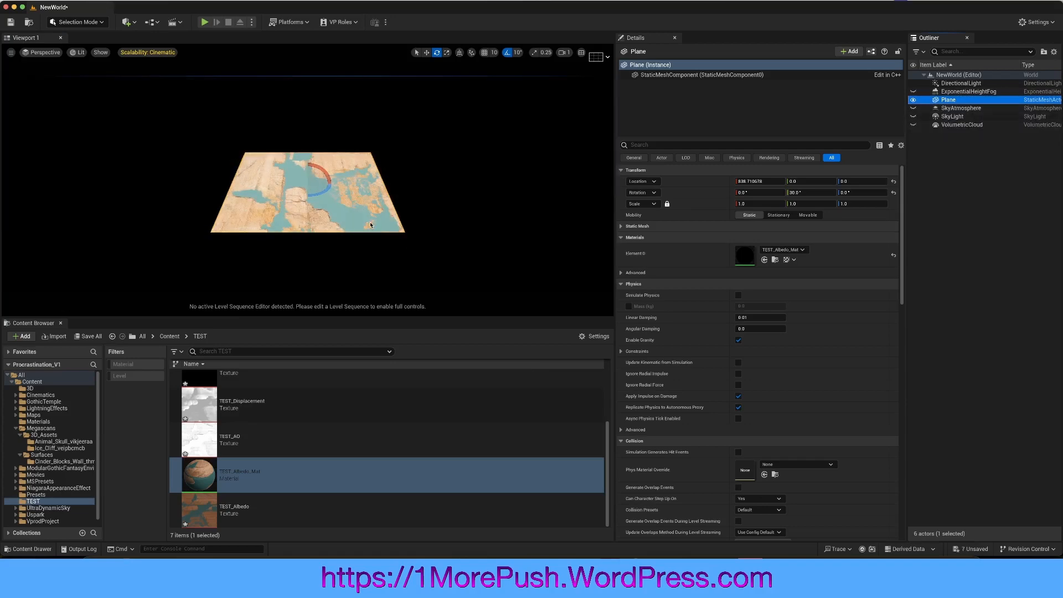
scroll(370, 225, up, 5)
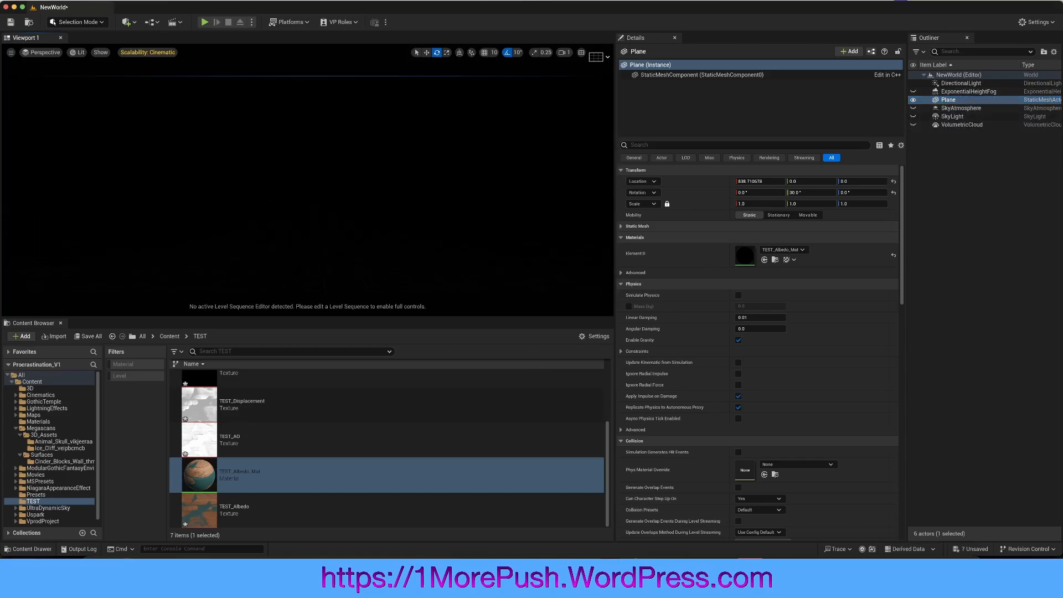
right_drag(308, 183, 307, 238)
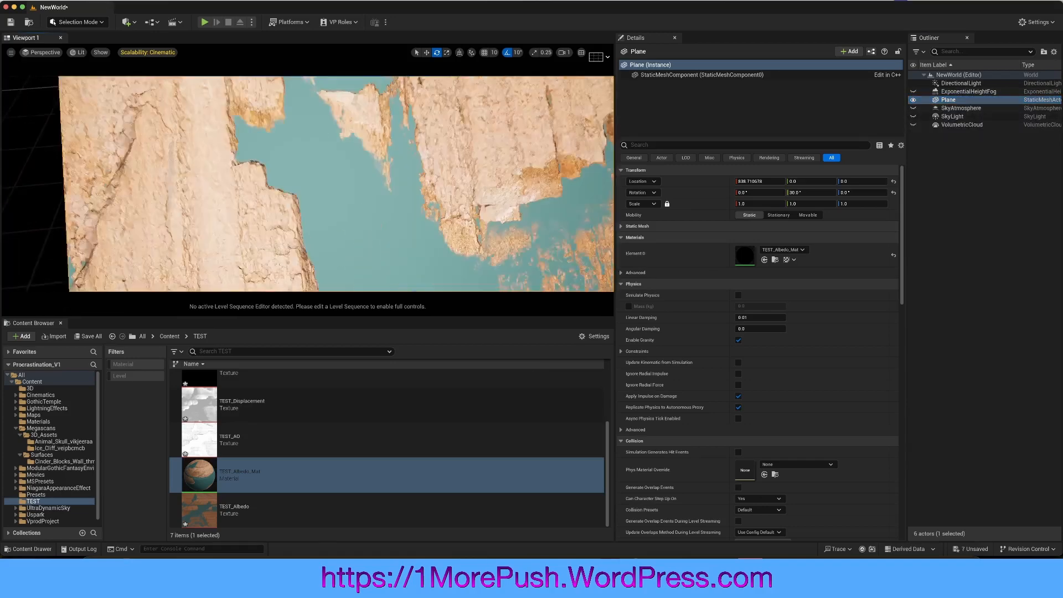
mouse_move(410, 269)
right_down()
mouse_move(380, 260)
mouse_move(410, 269)
right_up()
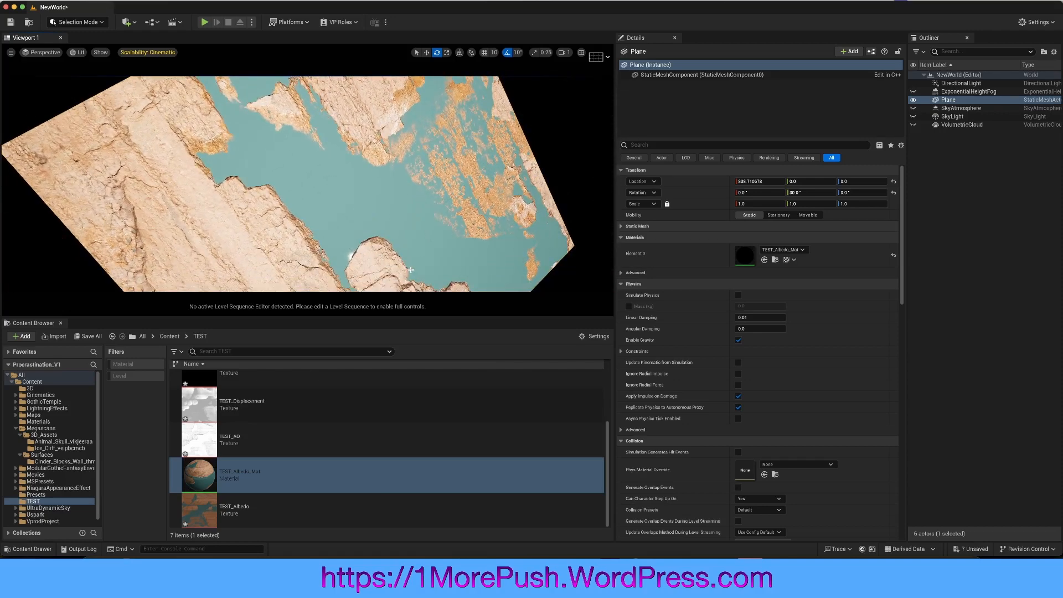